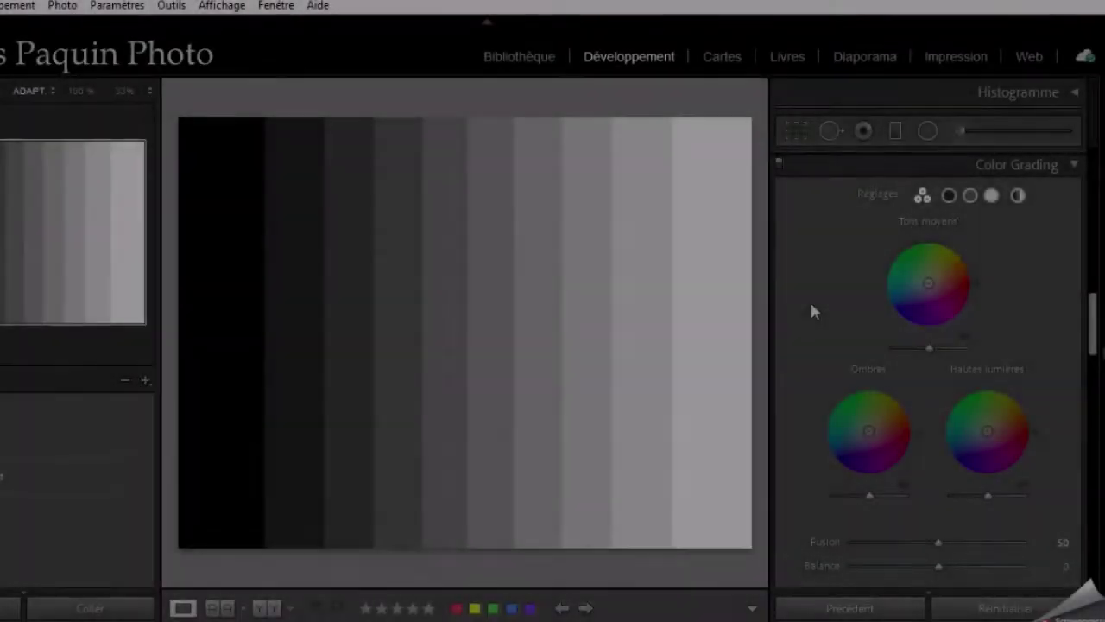
- Isolate the Shadows wheel and try teal, magenta and strength variations, settling on hue 212, saturation 8
left_click(812, 306)
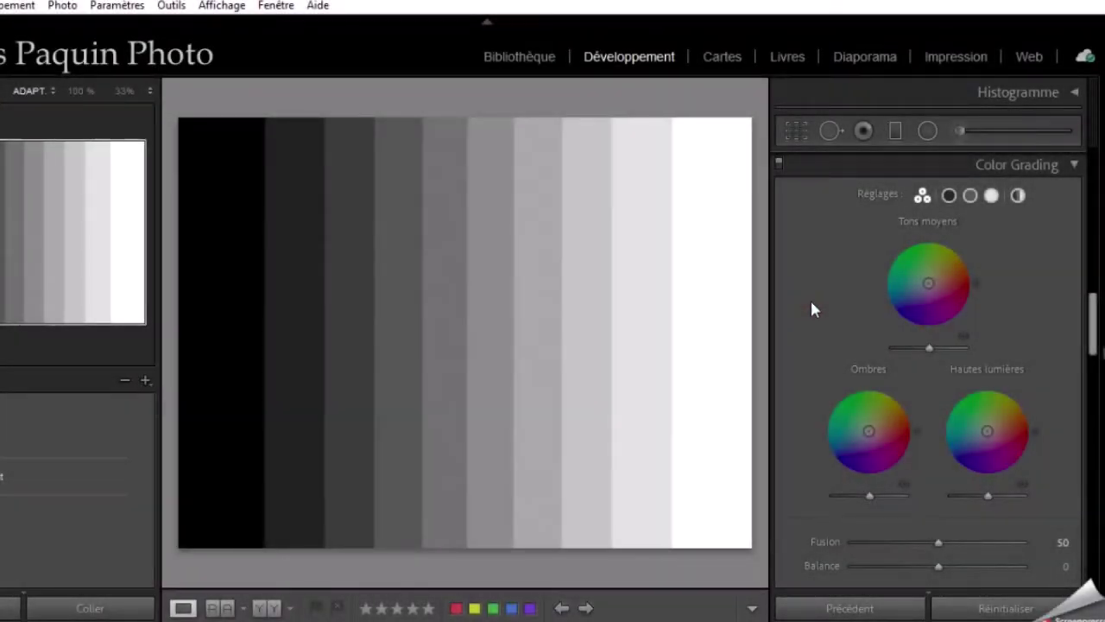
scroll(810, 299, "down", 5)
scroll(810, 299, "up", 5)
left_click(948, 196)
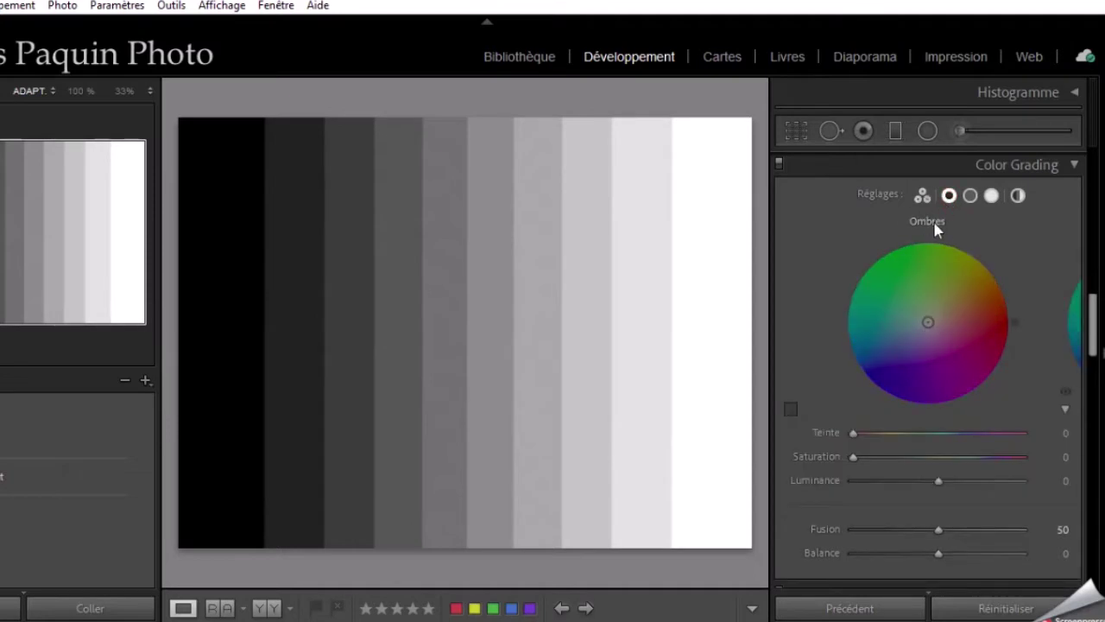
mouse_move(928, 323)
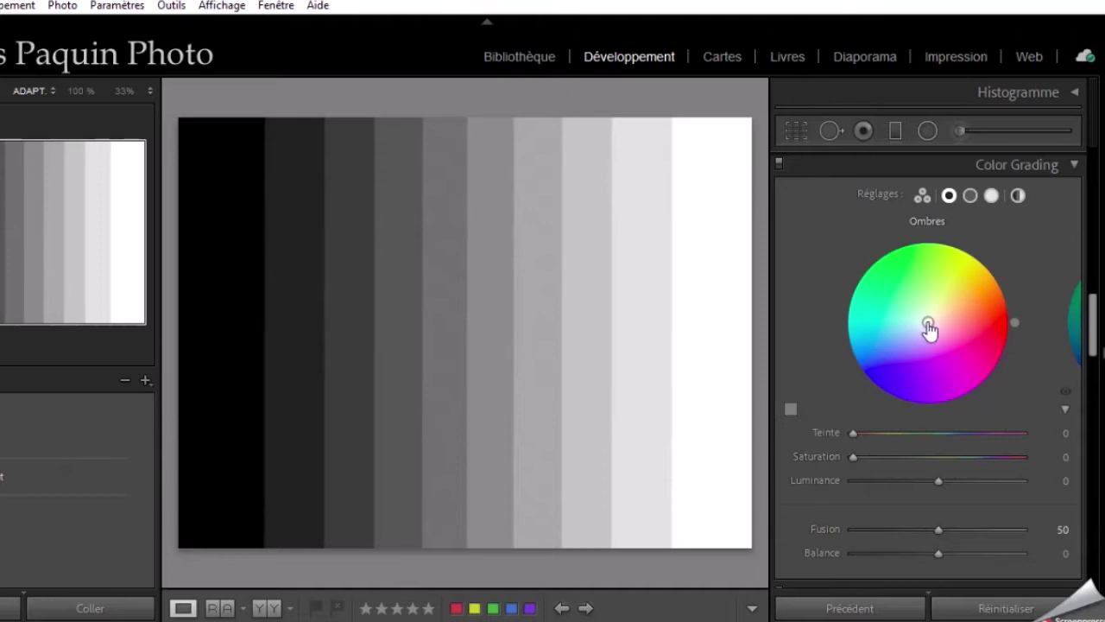
left_click_drag(928, 326, 880, 345)
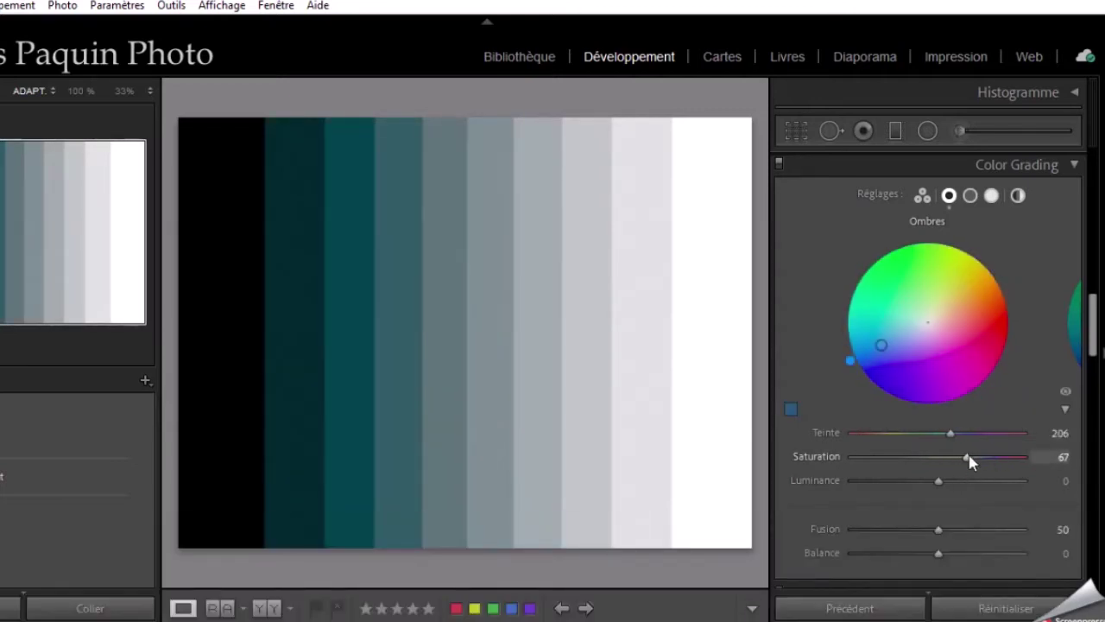
left_click_drag(974, 464, 996, 467)
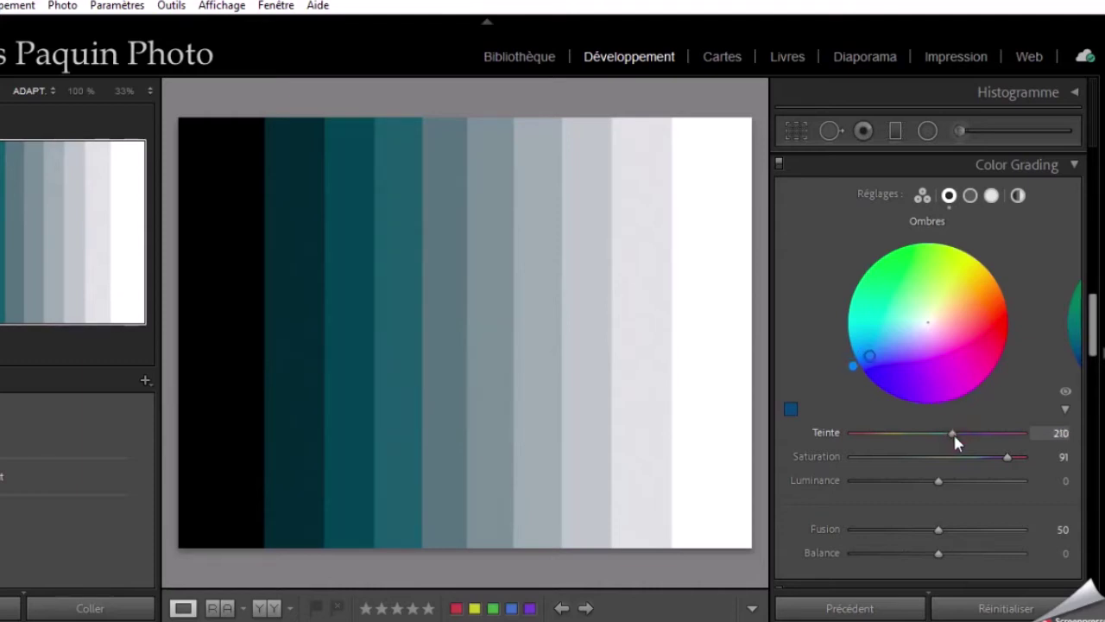
mouse_move(954, 433)
left_mouse_down()
mouse_move(1000, 434)
mouse_move(917, 436)
left_mouse_up()
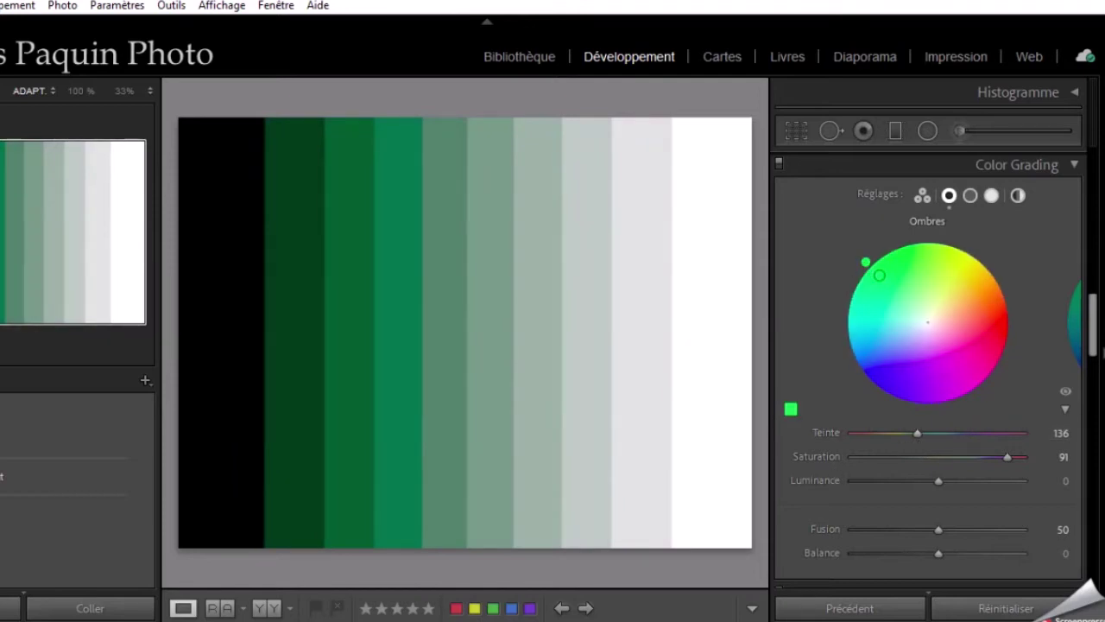
left_click_drag(879, 275, 871, 357)
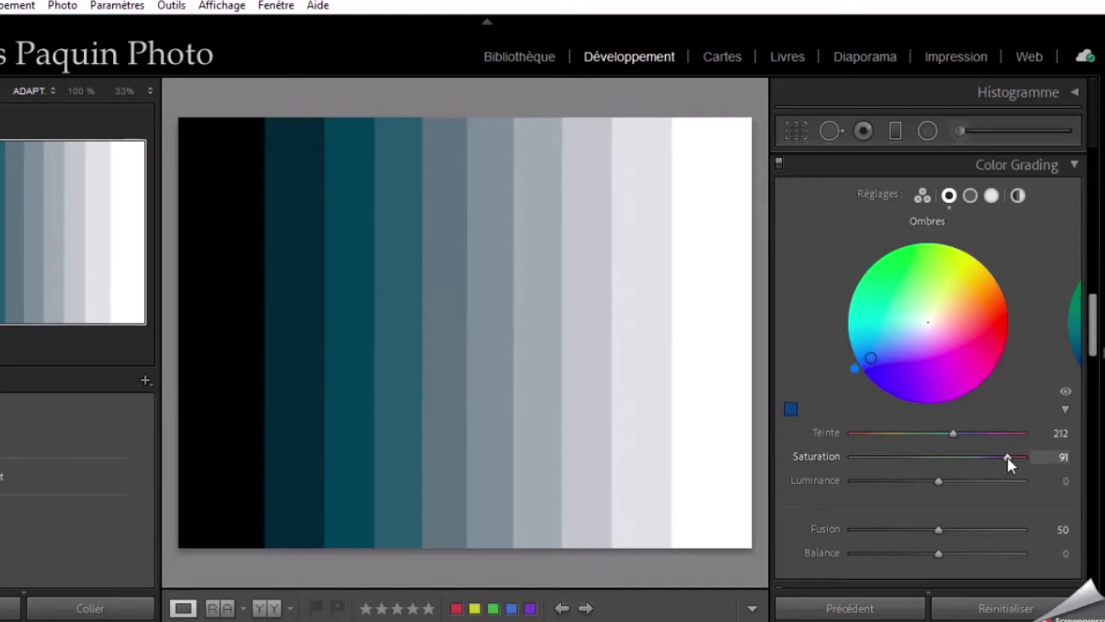
left_click_drag(993, 463, 867, 468)
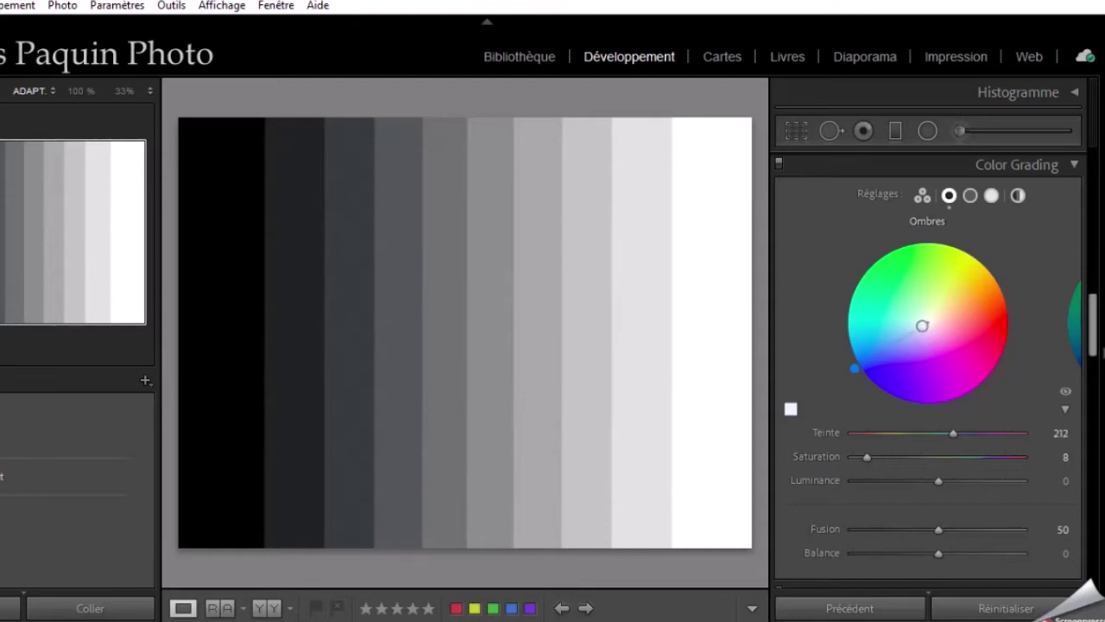
- Push the shadow tint to saturation 85, then test shadow Luminance and reset it to 0
left_click_drag(921, 326, 873, 355)
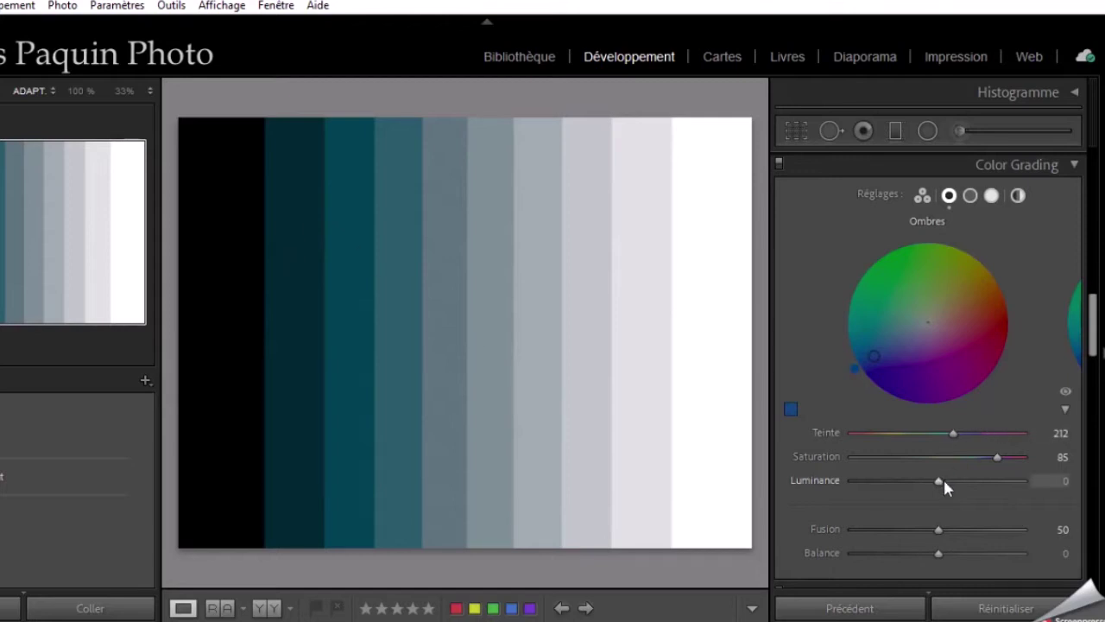
left_click_drag(939, 482, 1004, 495)
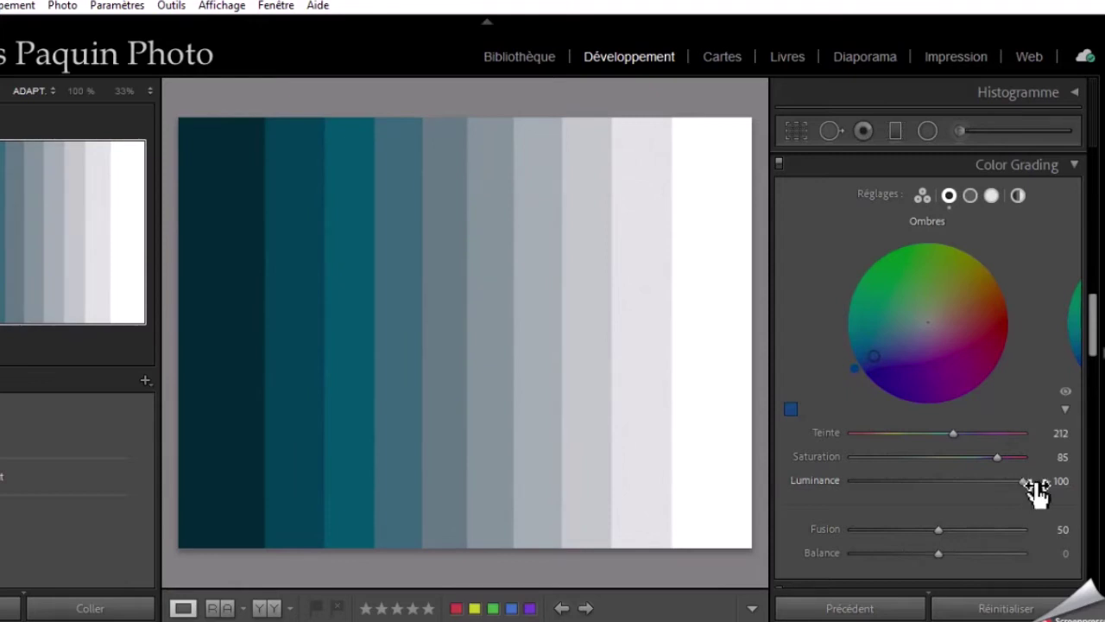
left_click_drag(1013, 483, 863, 495)
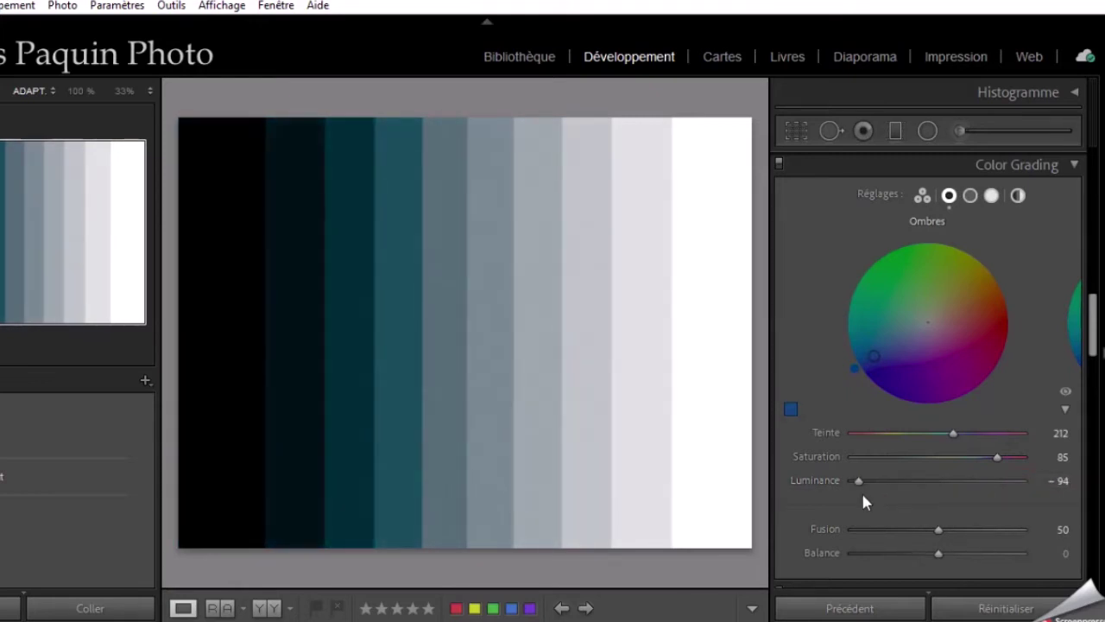
left_click_drag(863, 498, 943, 490)
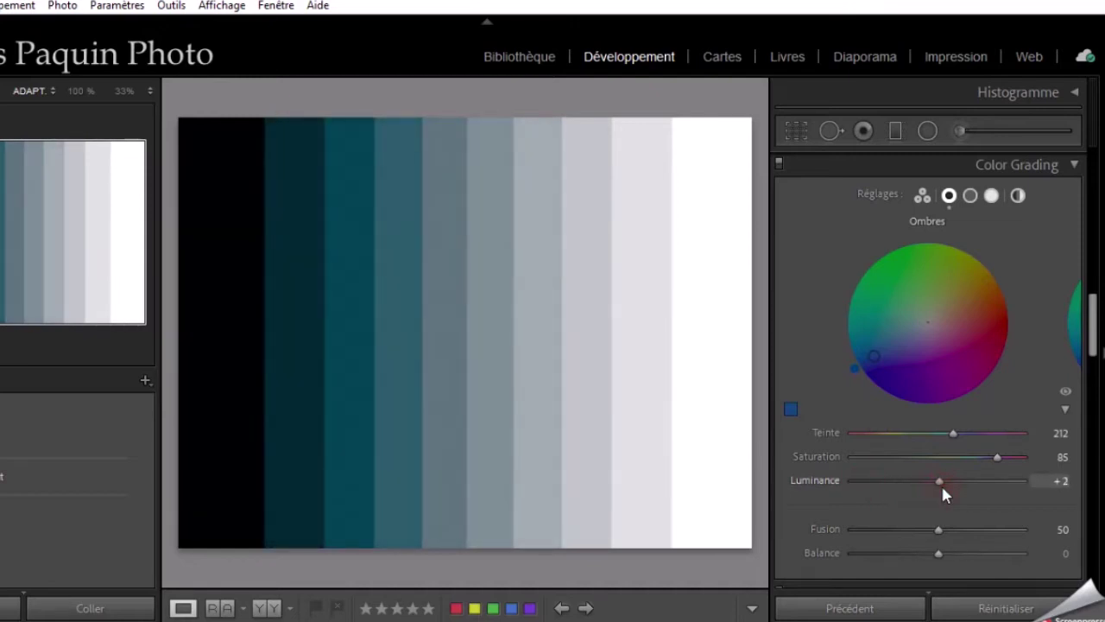
left_click_drag(940, 484, 936, 486)
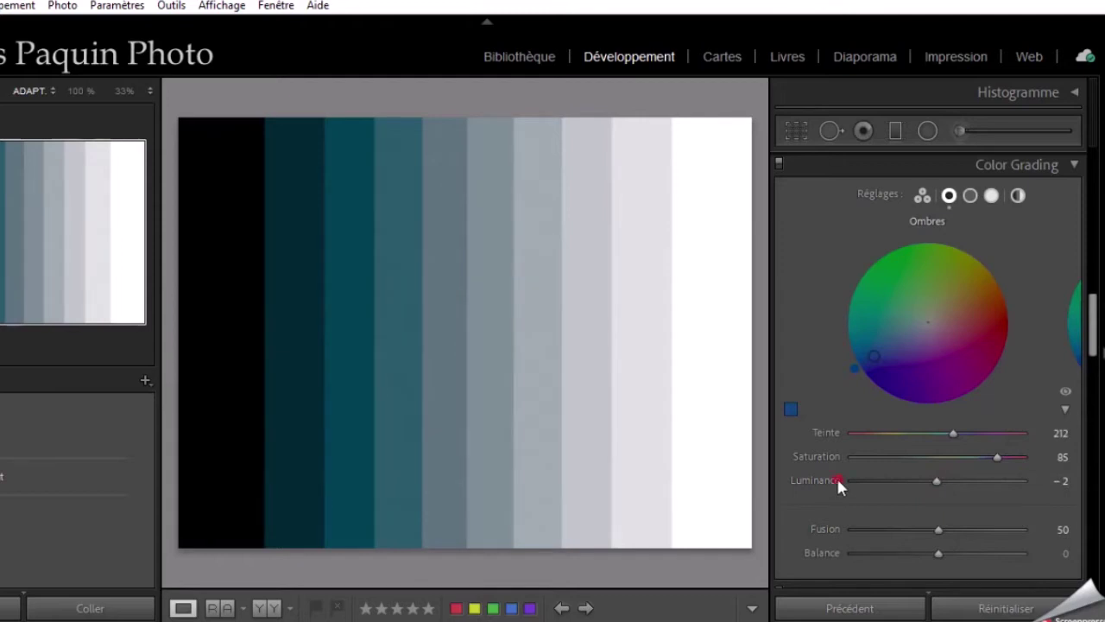
double_click(836, 475)
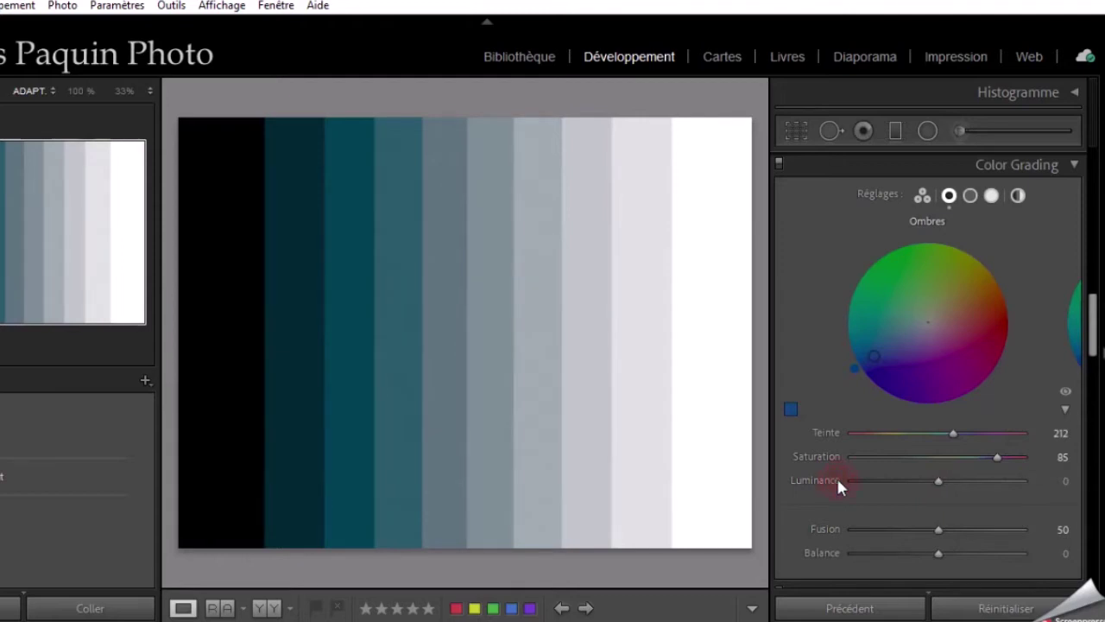
- Grade the midtones magenta-purple with hue 307, saturation 84 and luminance +23
left_click(969, 196)
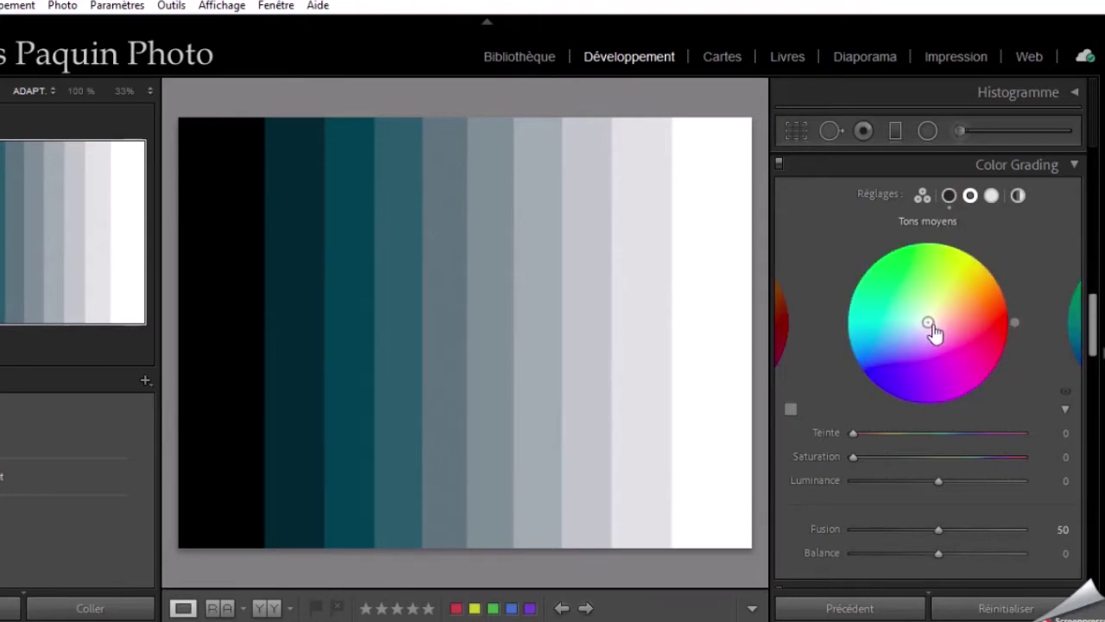
left_click_drag(931, 325, 962, 373)
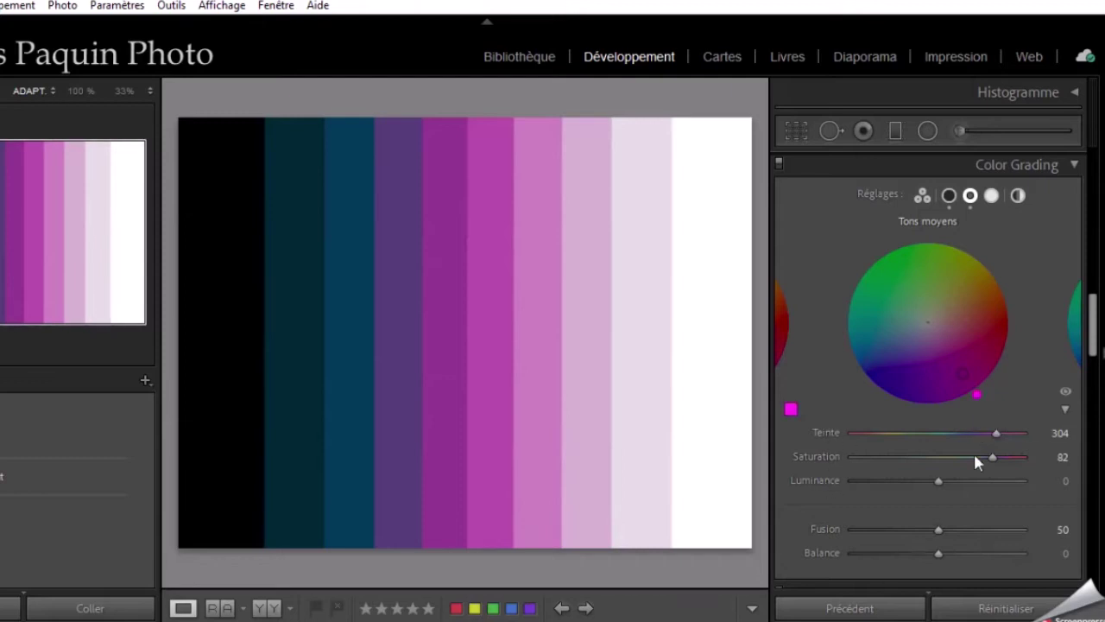
mouse_move(996, 434)
left_mouse_down()
mouse_move(957, 438)
mouse_move(1019, 441)
mouse_move(997, 440)
left_mouse_up()
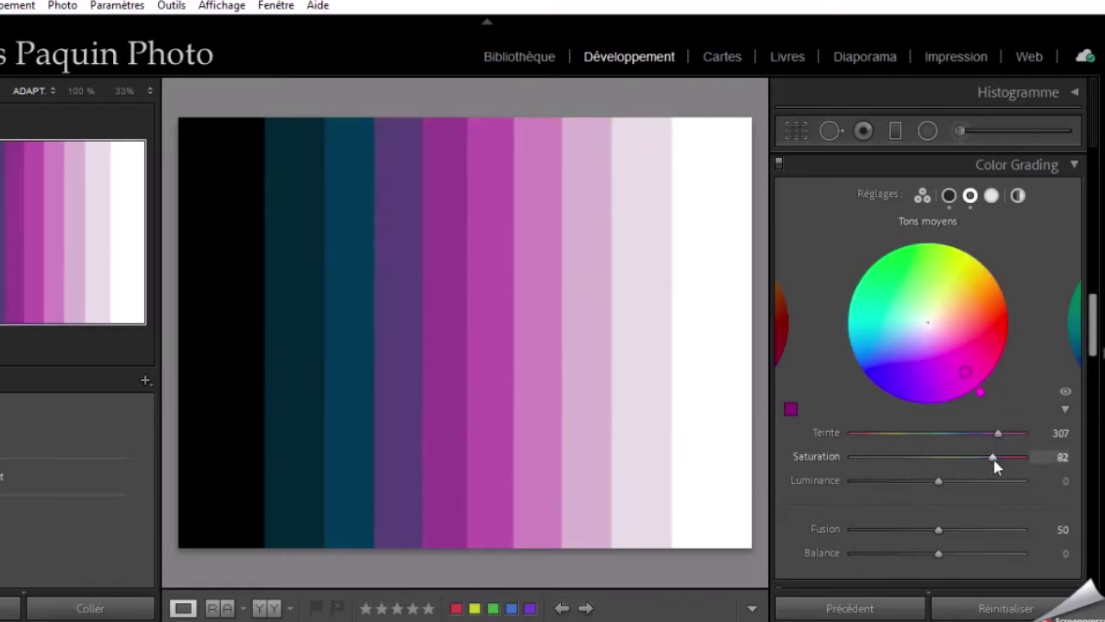
mouse_move(1004, 458)
left_mouse_down()
mouse_move(858, 459)
mouse_move(948, 458)
mouse_move(1043, 483)
mouse_move(777, 490)
mouse_move(970, 499)
mouse_move(955, 490)
left_mouse_up()
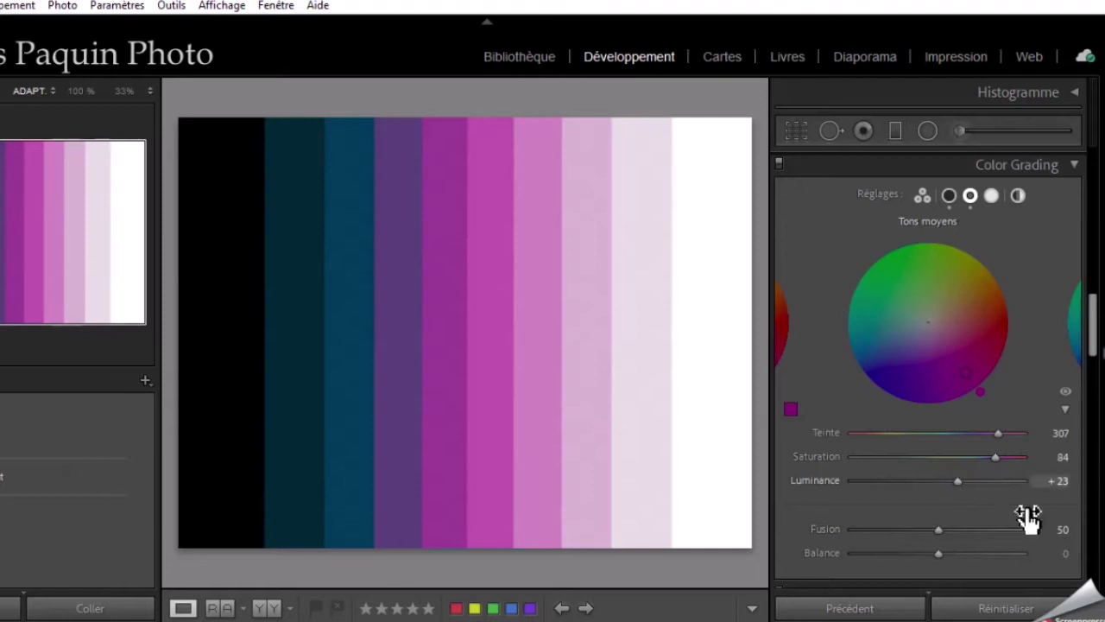
- Tint the highlights pale yellow-green: hue 70, saturation 85, luminance +70
left_click(991, 196)
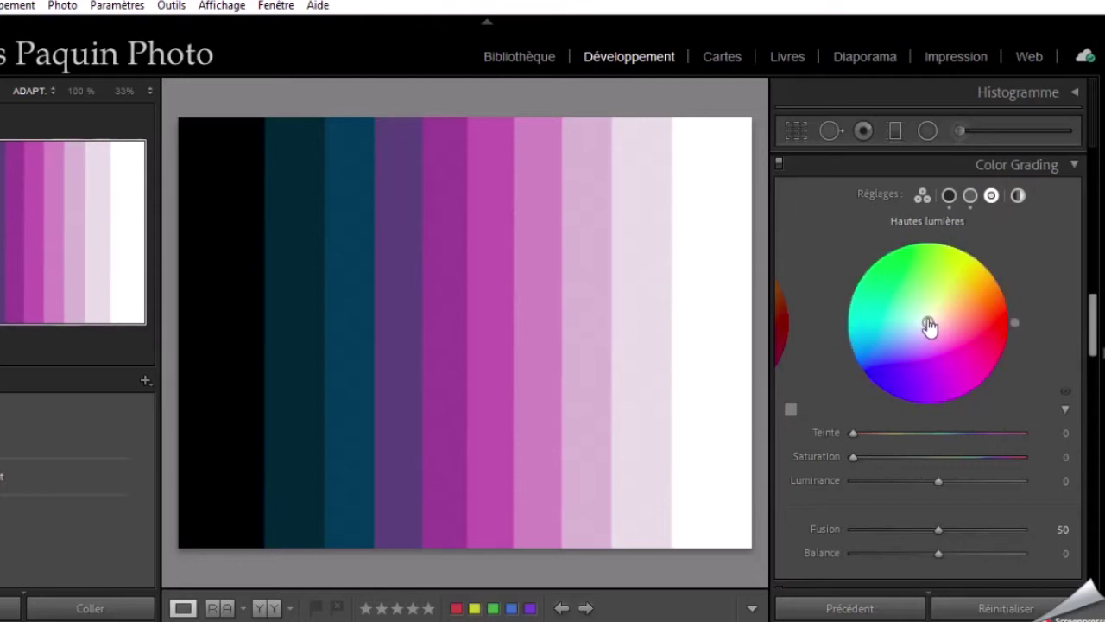
left_click_drag(929, 327, 963, 264)
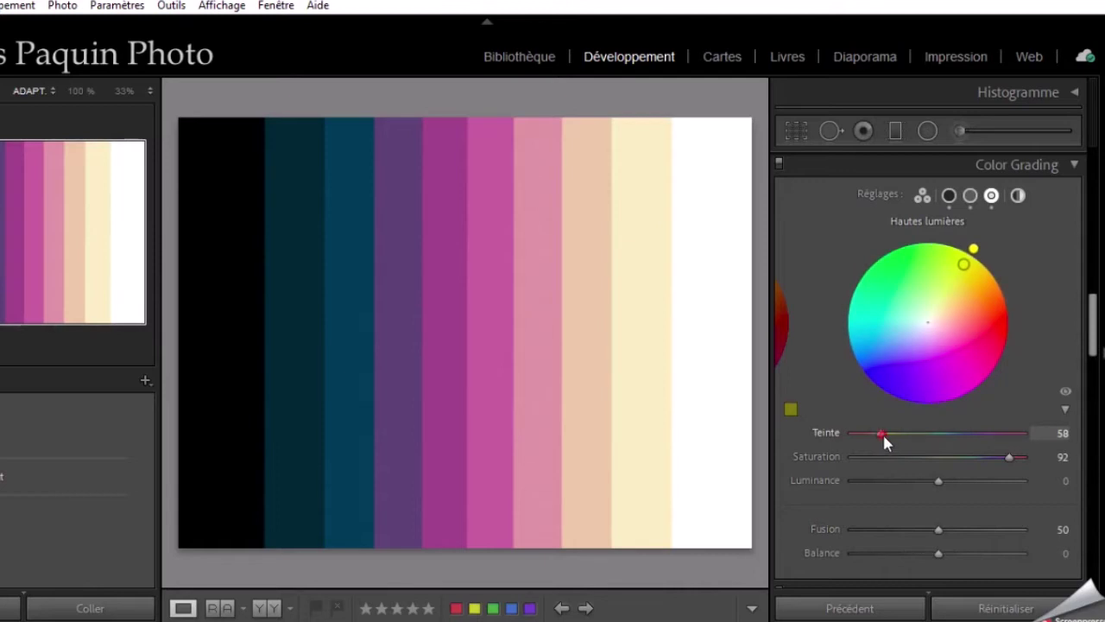
mouse_move(882, 431)
left_mouse_down()
mouse_move(899, 432)
mouse_move(887, 433)
left_mouse_up()
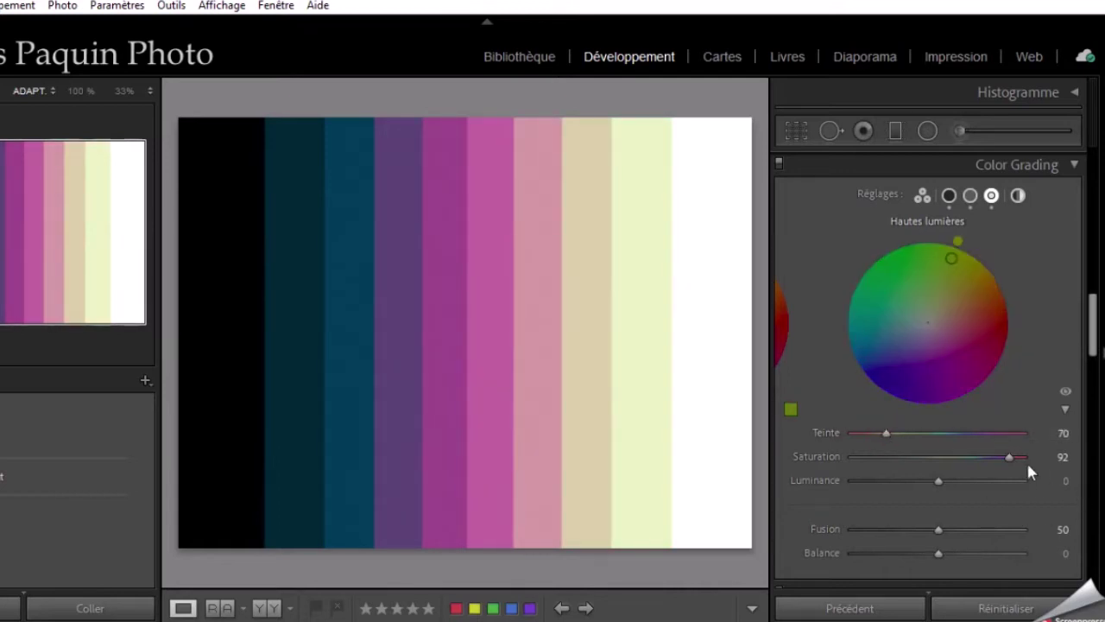
mouse_move(1006, 456)
left_mouse_down()
mouse_move(966, 460)
mouse_move(995, 462)
mouse_move(986, 483)
mouse_move(997, 484)
left_mouse_up()
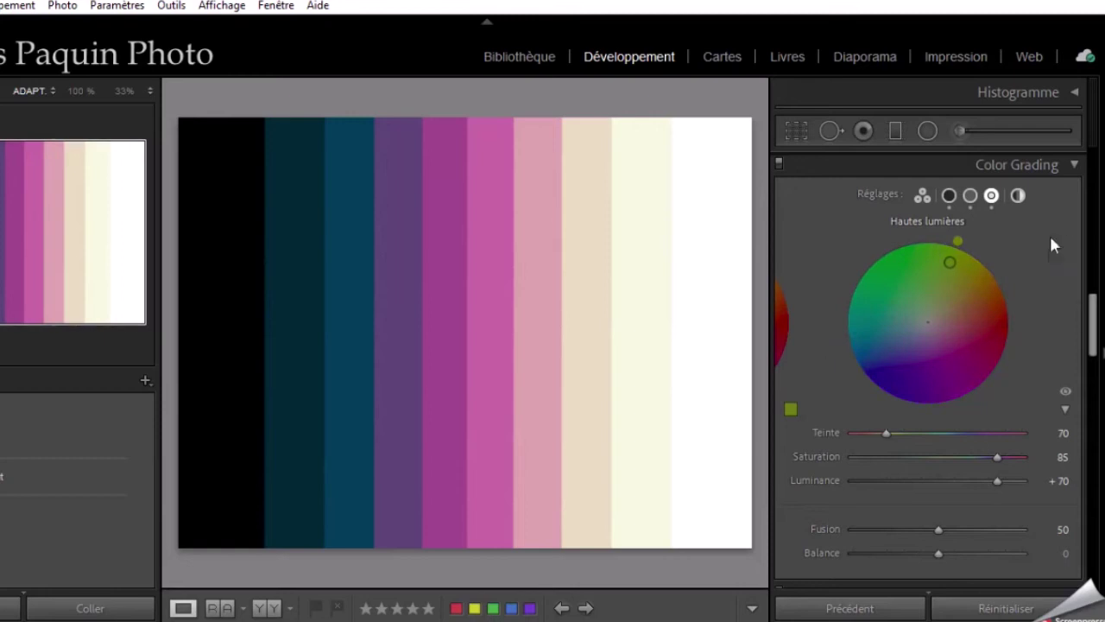
- Apply a warm orange Global grade of hue 30, saturation 43 and luminance +43
left_click(1018, 197)
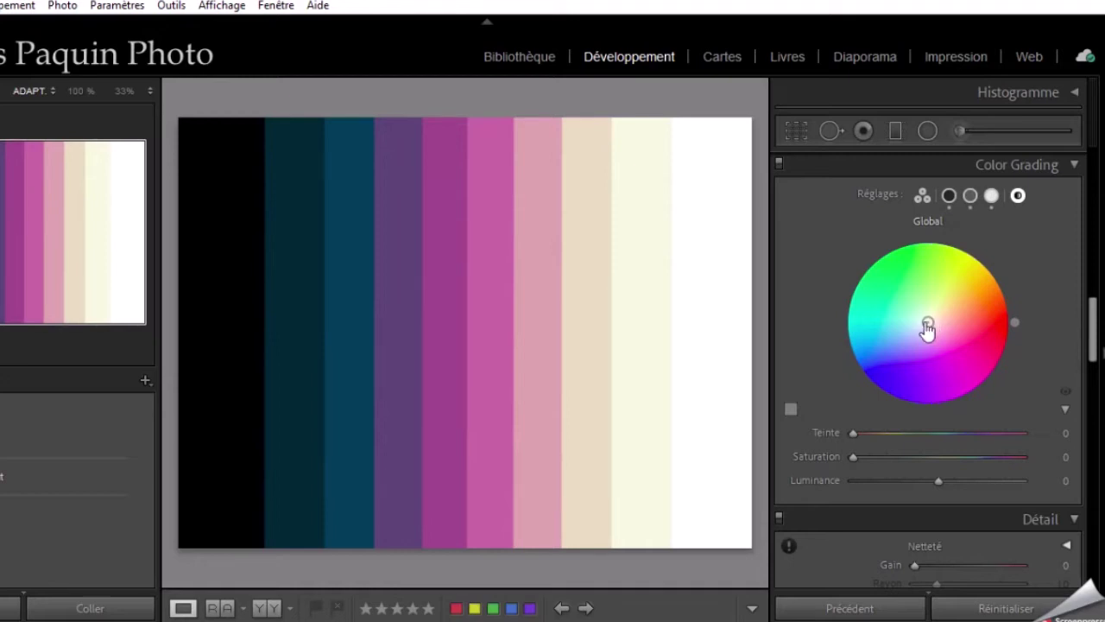
left_click_drag(928, 324, 941, 316)
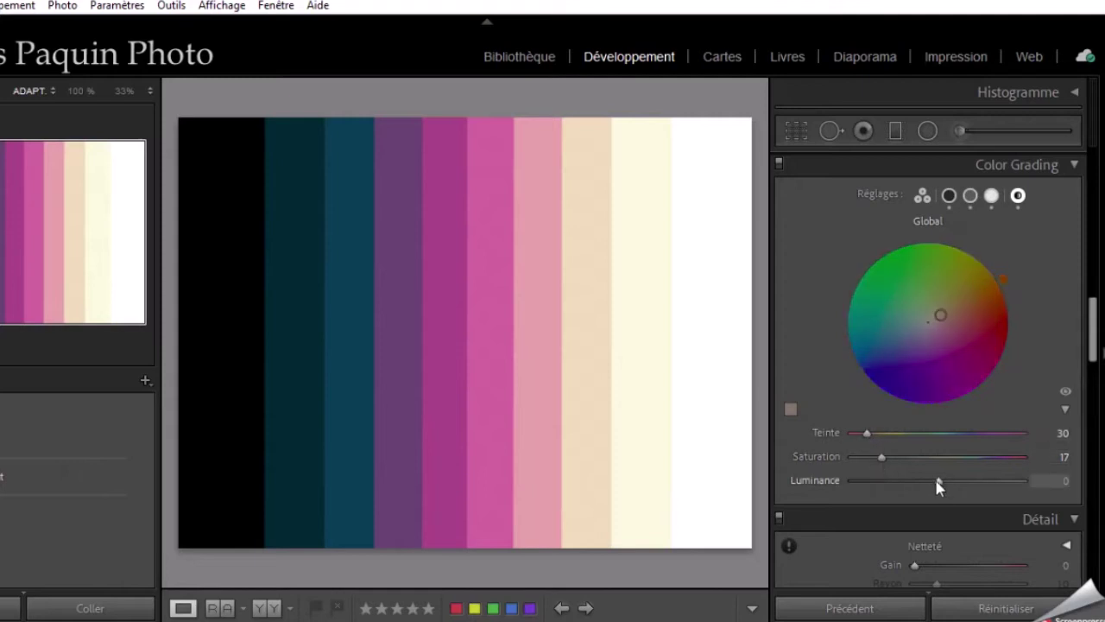
left_click_drag(939, 480, 974, 480)
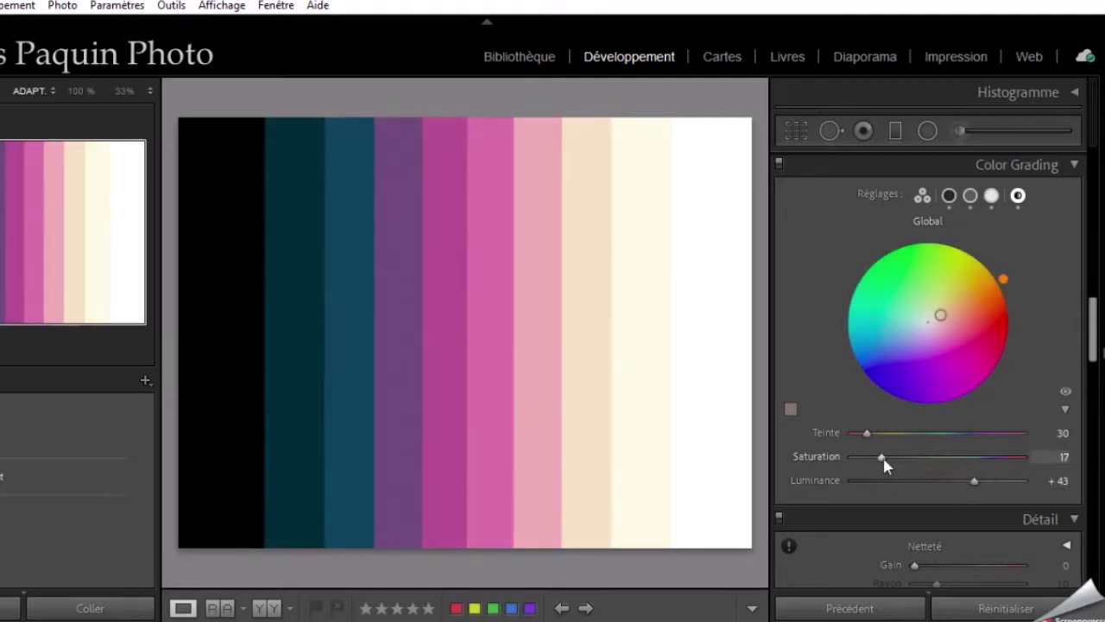
left_click_drag(881, 455, 927, 456)
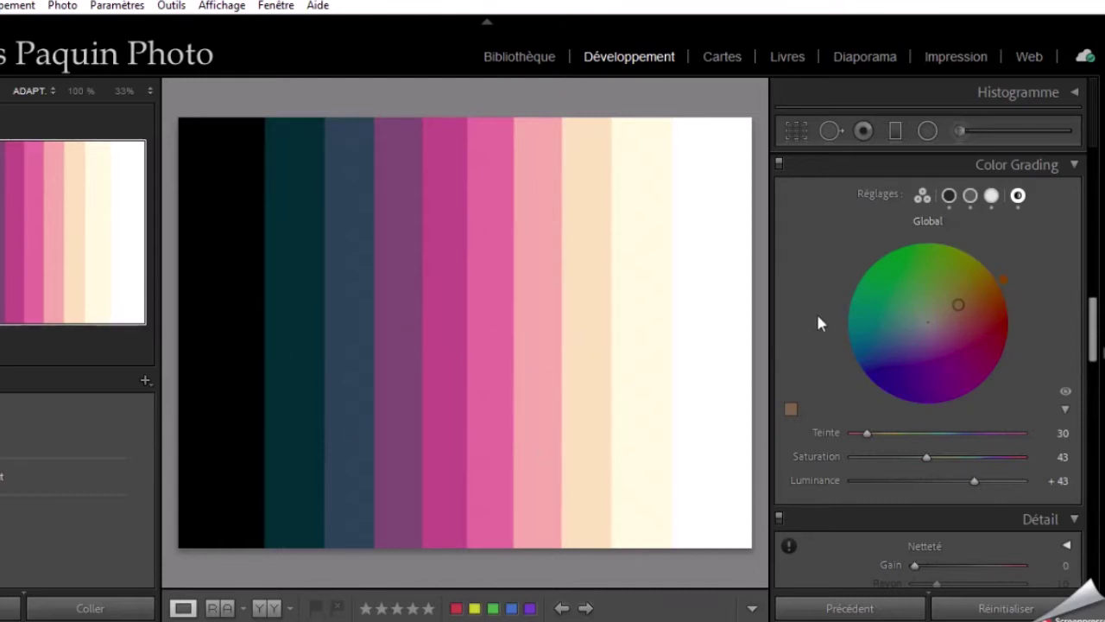
- Review the Midtones, Highlights and Shadows grades, then bring Blending 50 and Balance 0 into view
scroll(820, 323, "down", 2)
scroll(819, 323, "up", 1)
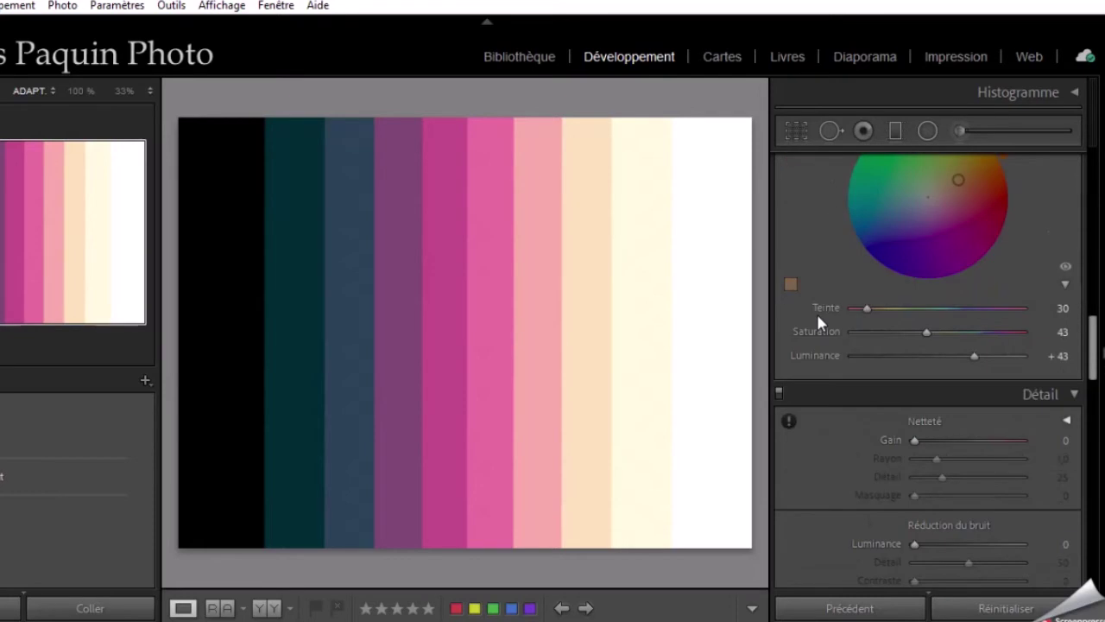
scroll(1026, 292, "up", 3)
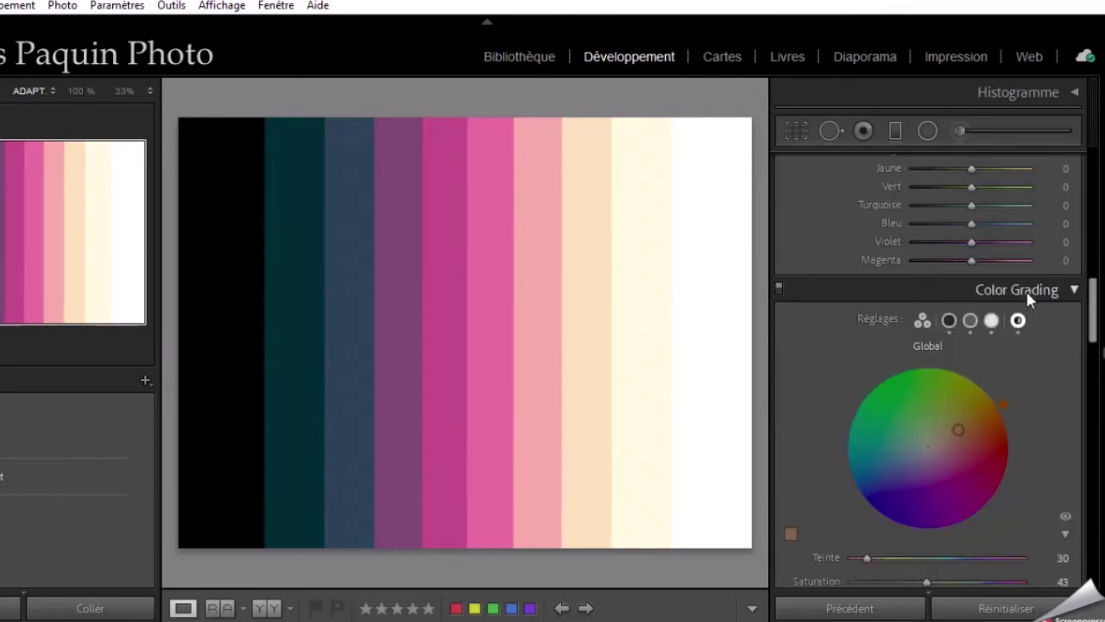
left_click(971, 322)
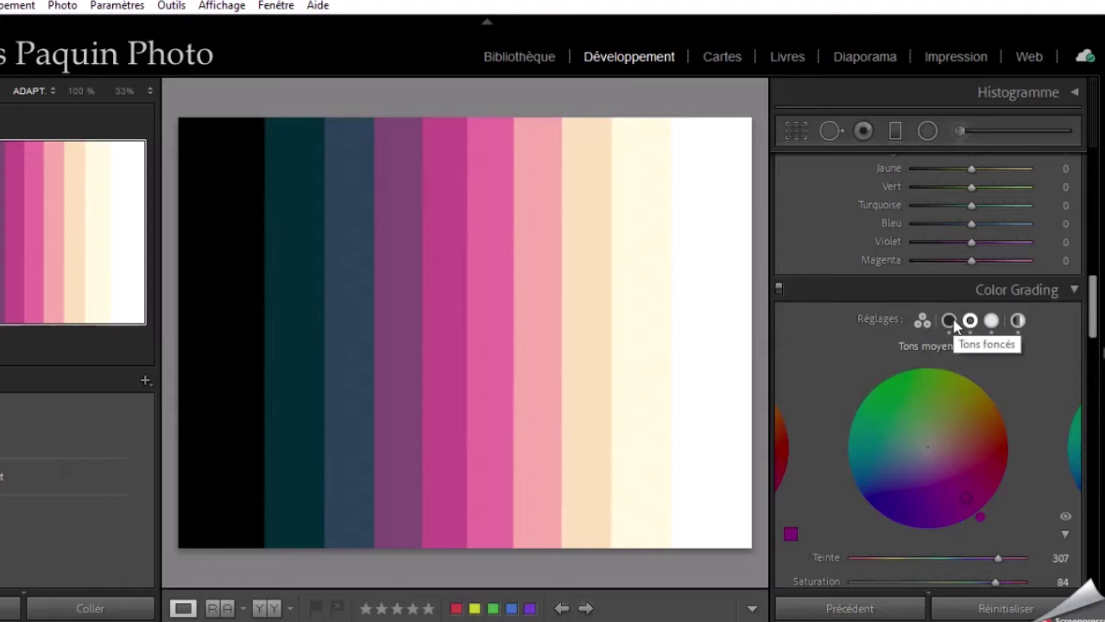
left_click(993, 321)
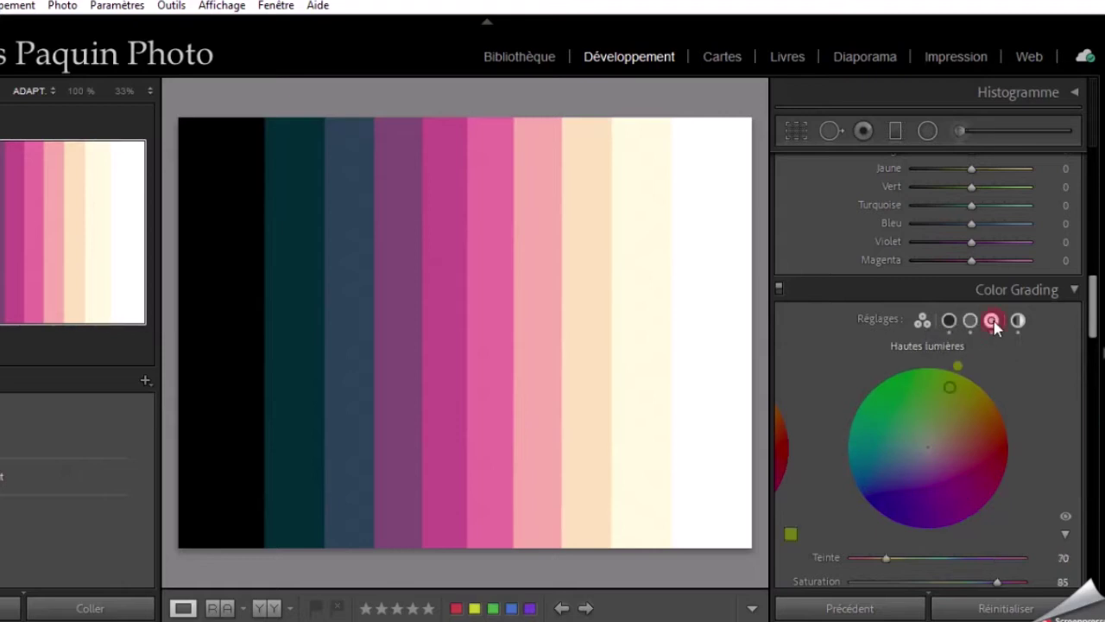
left_click(948, 319)
scroll(1018, 381, "down", 3)
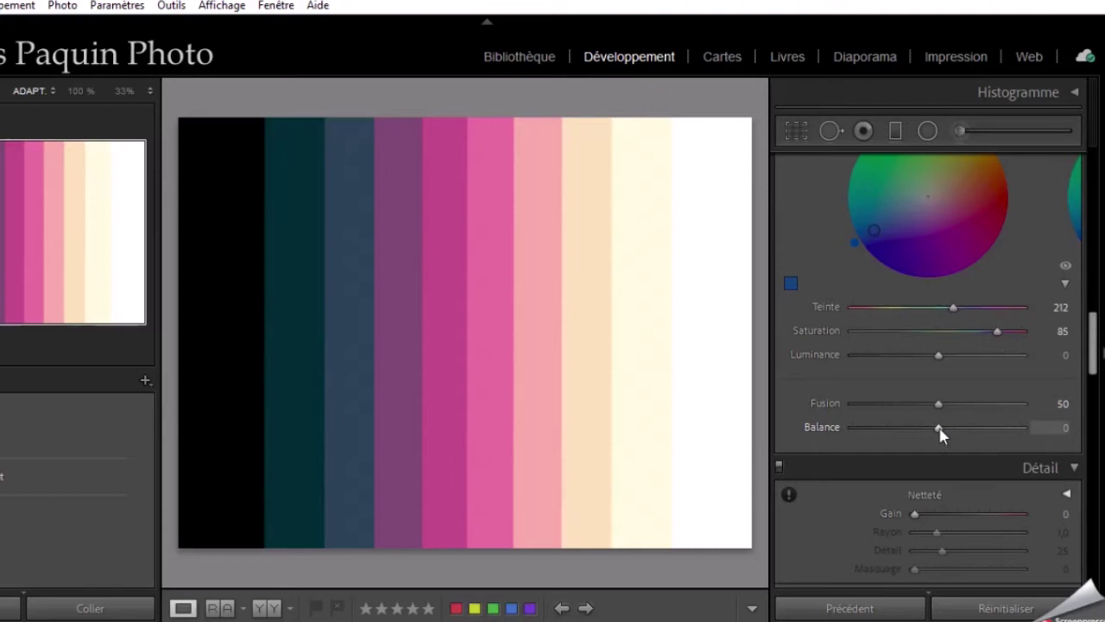
- Experiment with color grading Balance at −90 and +5, then reset Balance to 0
left_click_drag(941, 432, 999, 431)
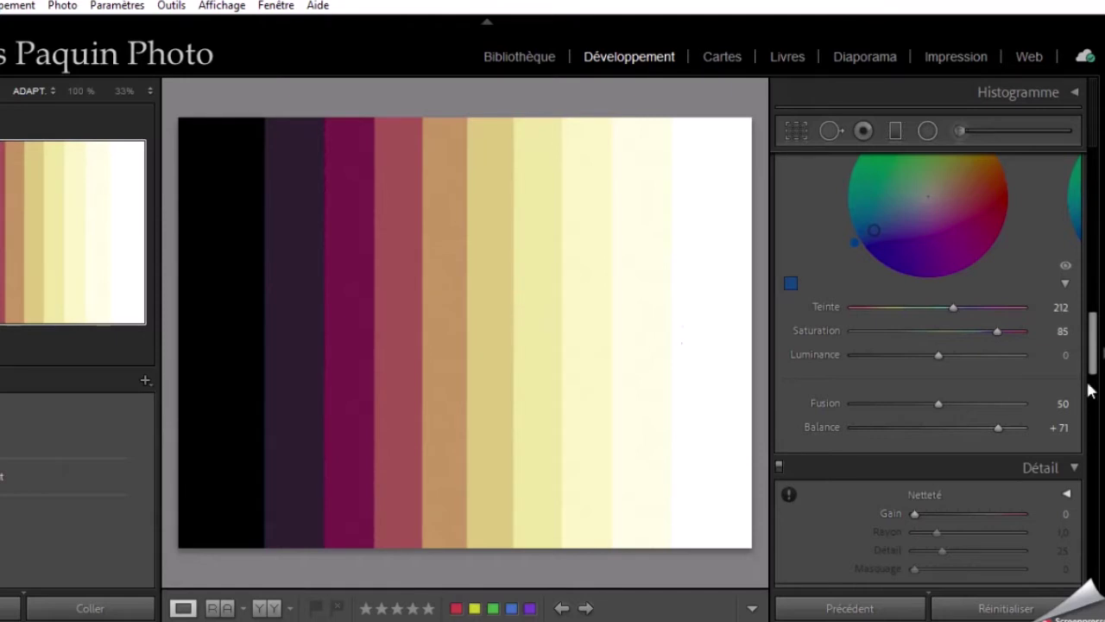
scroll(1005, 278, "up", 5)
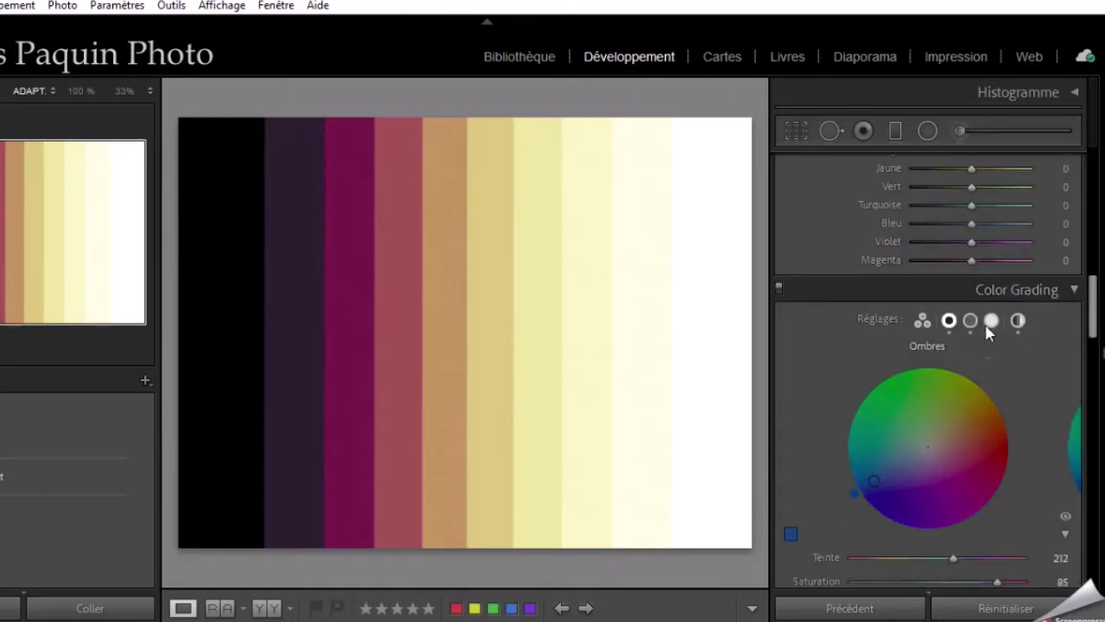
left_click(991, 320)
scroll(853, 366, "down", 5)
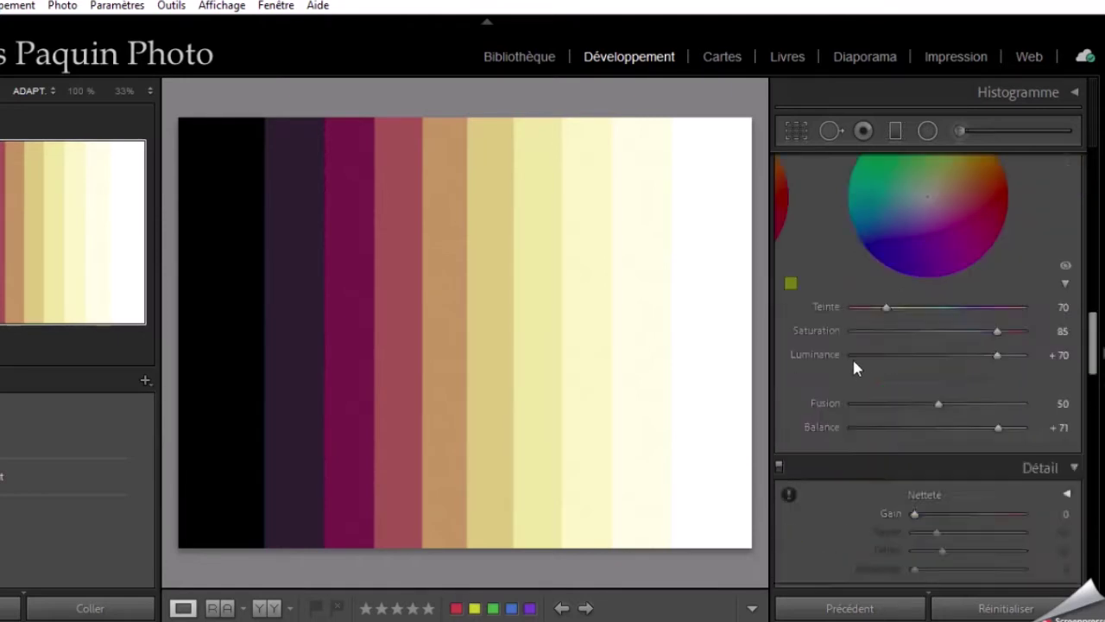
scroll(853, 366, "up", 5)
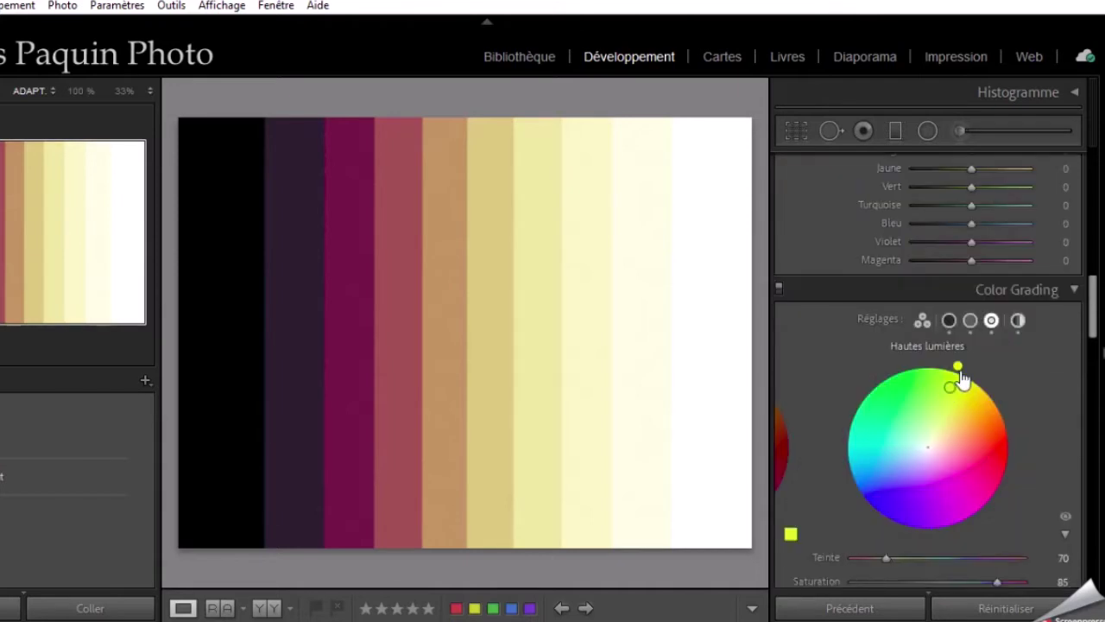
scroll(961, 380, "down", 3)
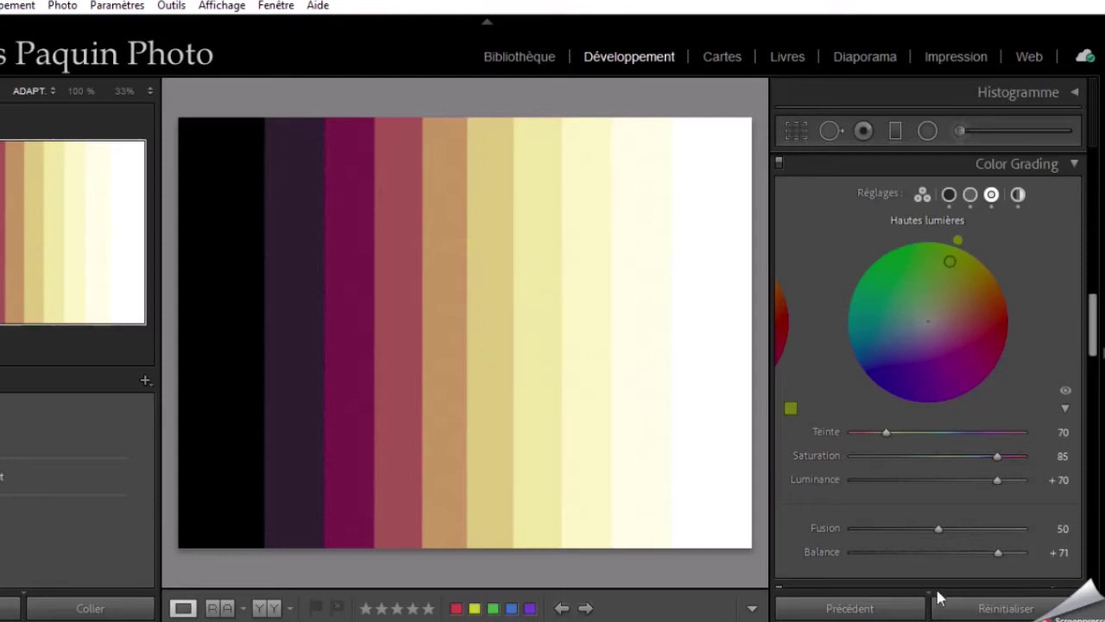
left_click_drag(990, 549, 859, 547)
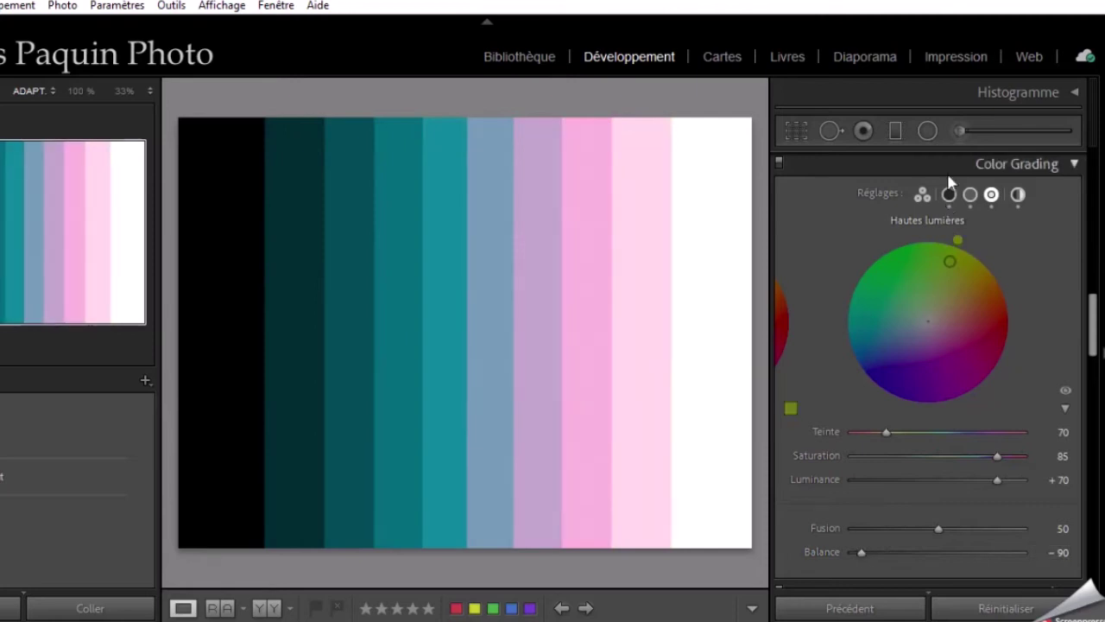
left_click(949, 194)
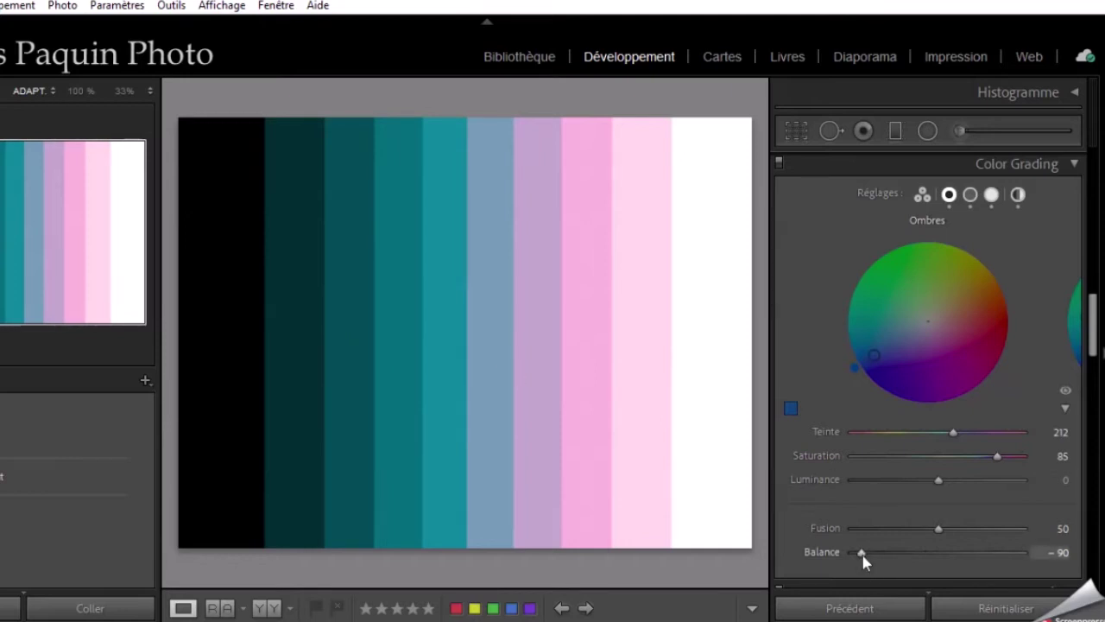
left_click_drag(862, 557, 942, 557)
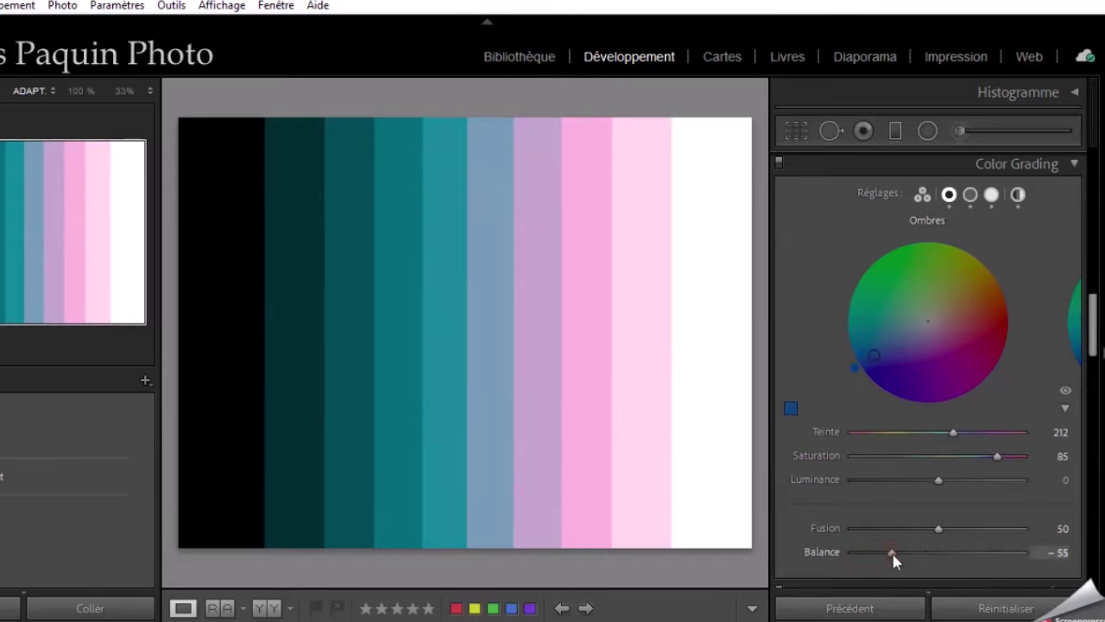
double_click(942, 556)
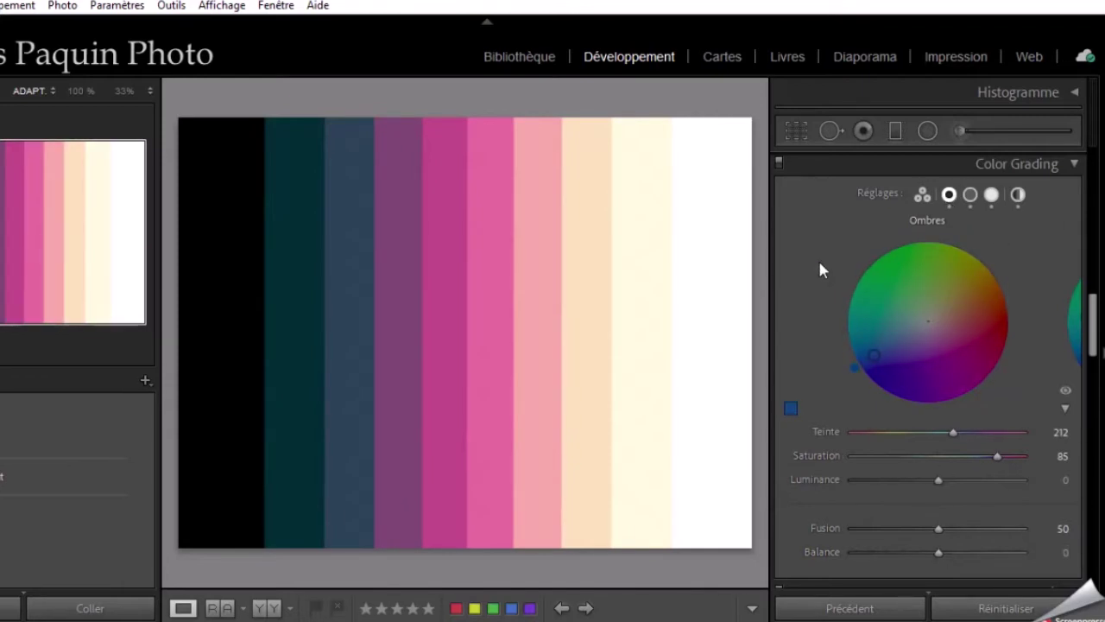
- Compare color grading Blending values between 15 and 100, ending at 91
left_click(971, 194)
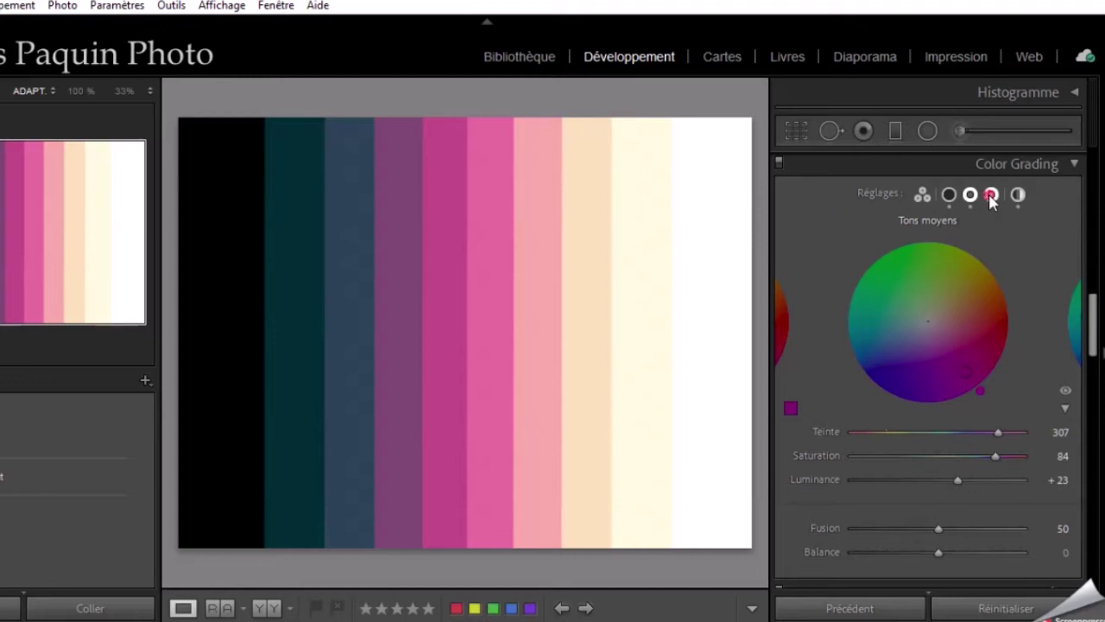
left_click(991, 194)
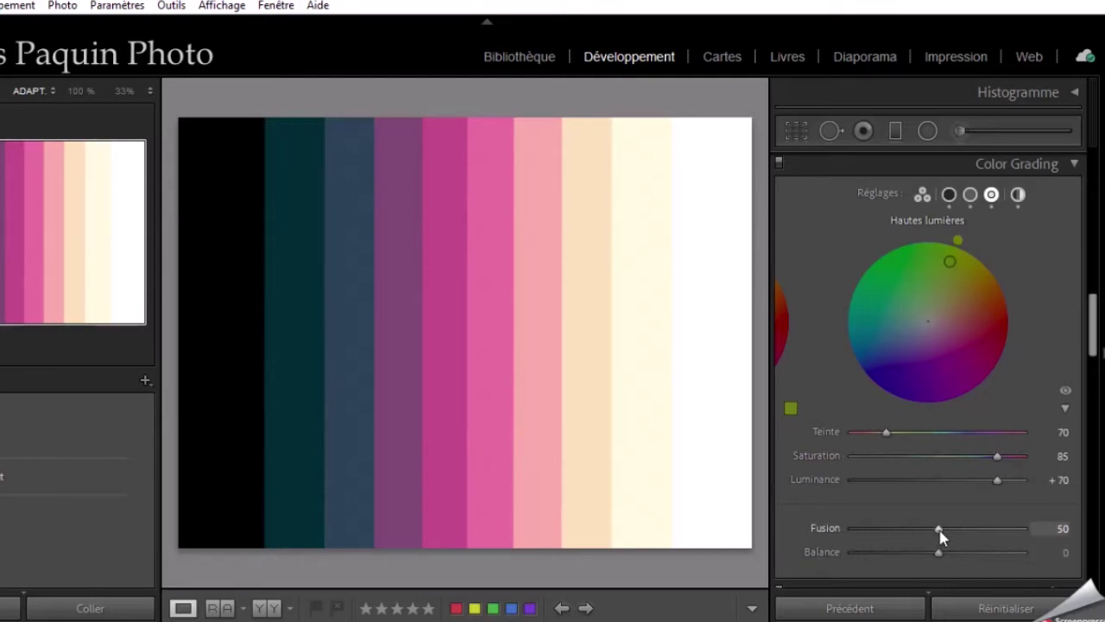
left_click_drag(941, 529, 1029, 536)
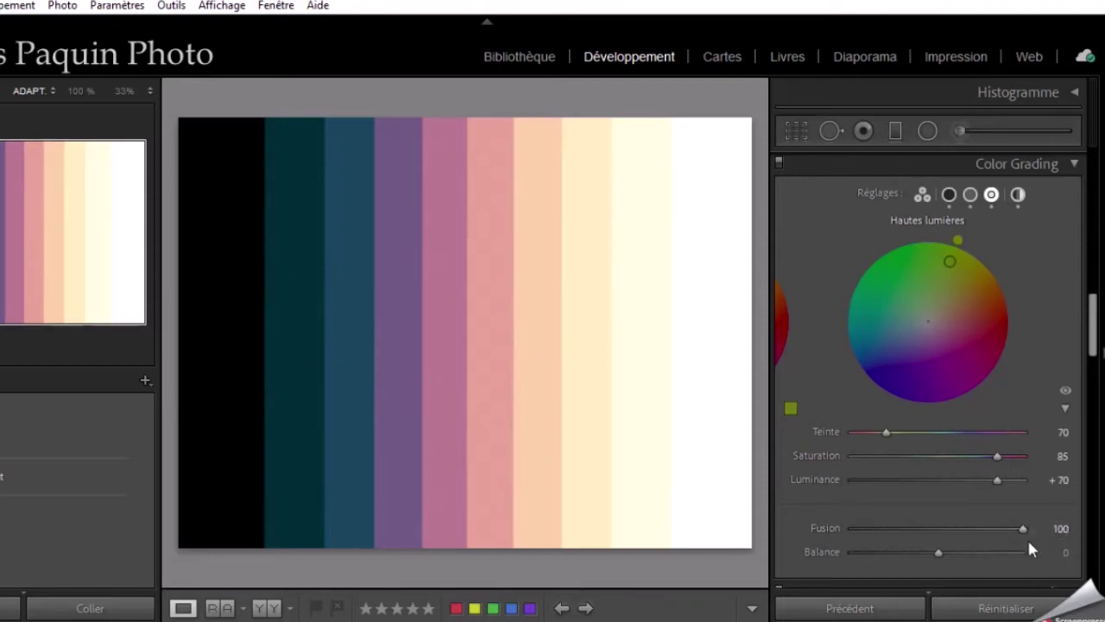
left_click_drag(1023, 528, 941, 536)
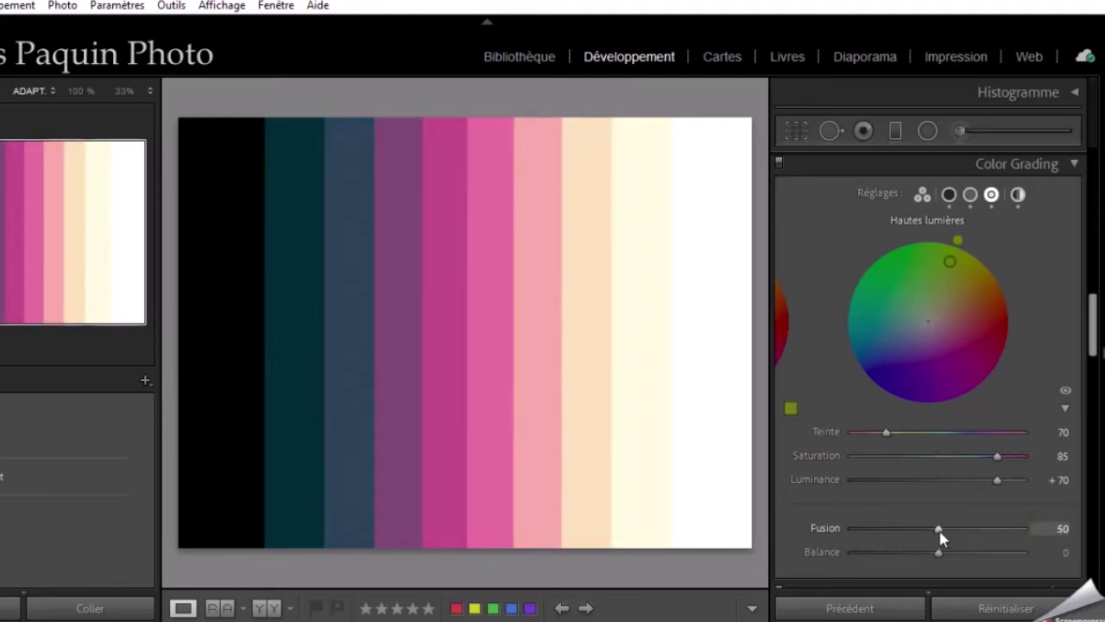
left_click_drag(941, 536, 943, 535)
left_click_drag(942, 529, 1077, 536)
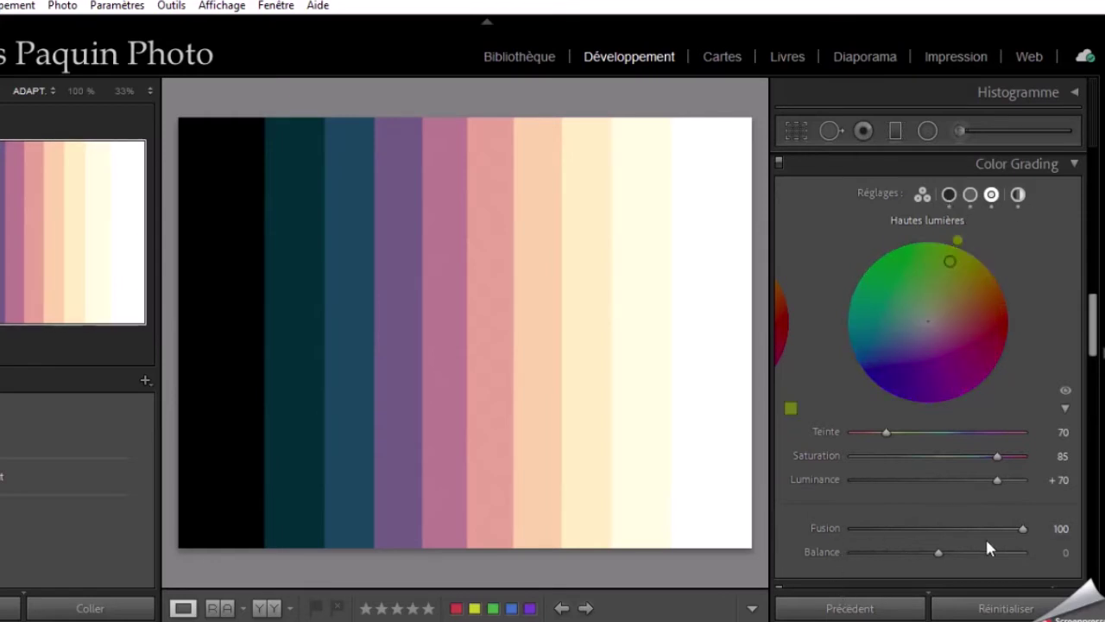
left_click_drag(1023, 529, 854, 540)
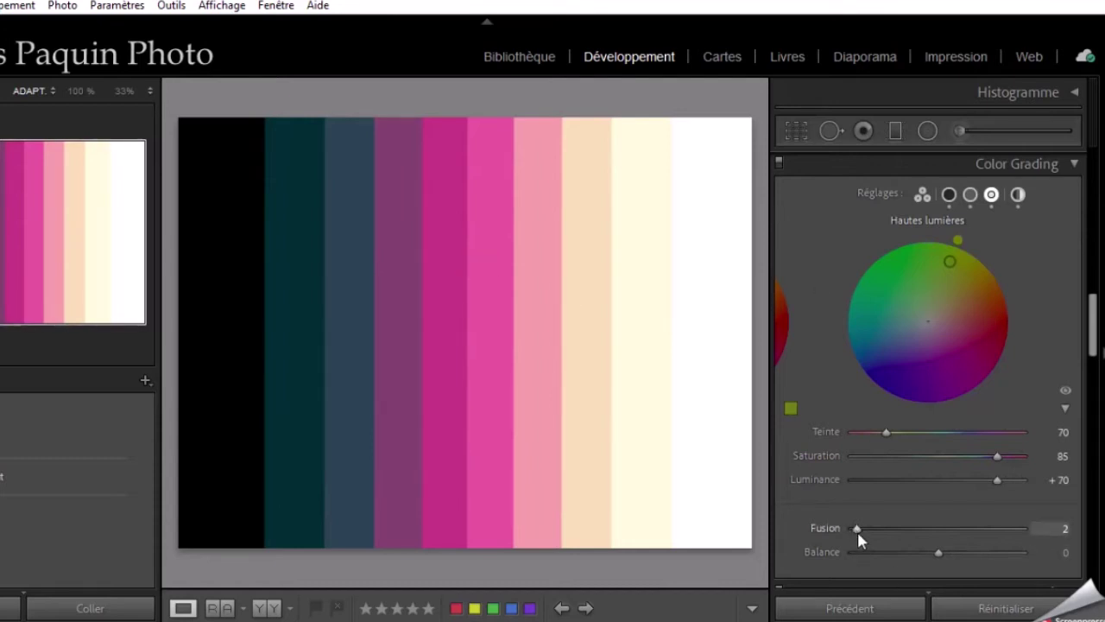
left_click_drag(857, 532, 938, 544)
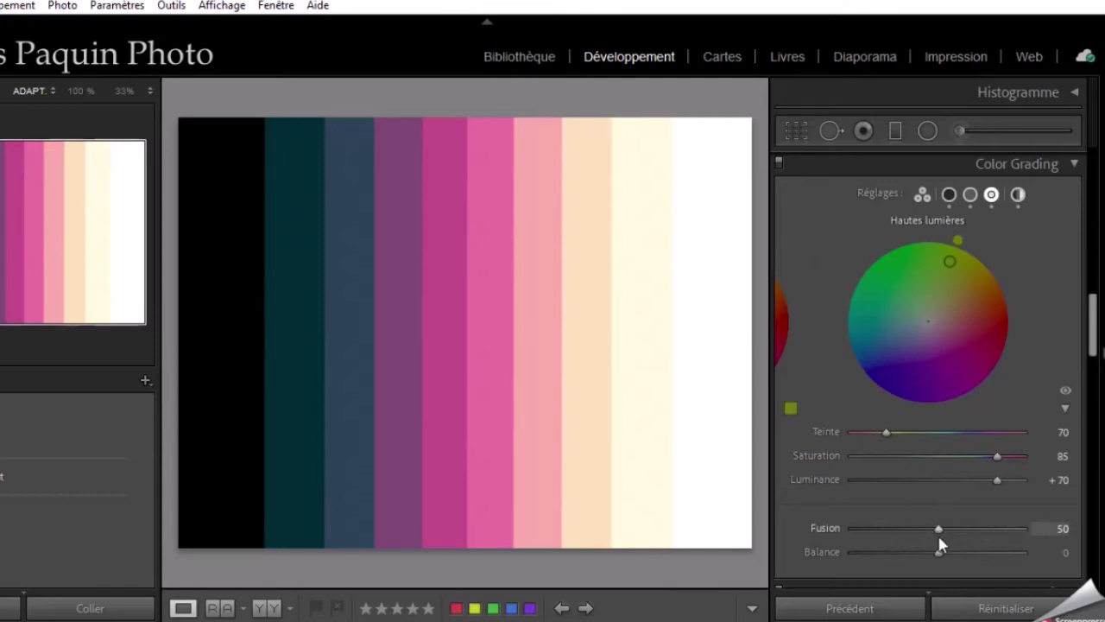
mouse_move(939, 528)
left_mouse_down()
mouse_move(1011, 546)
mouse_move(864, 533)
left_mouse_up()
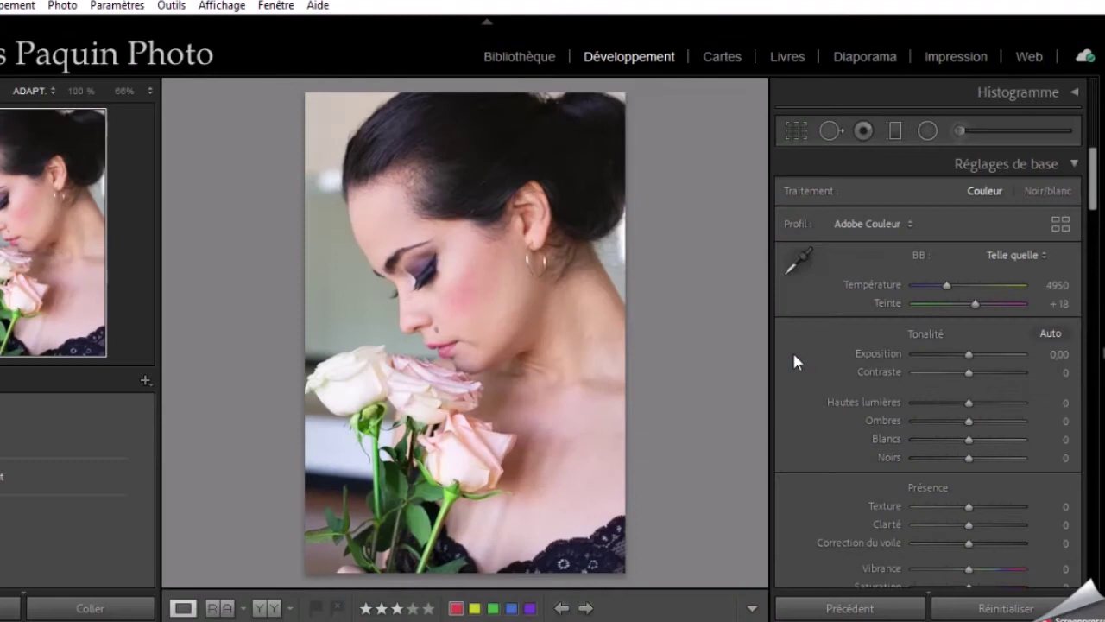
left_click(1074, 91)
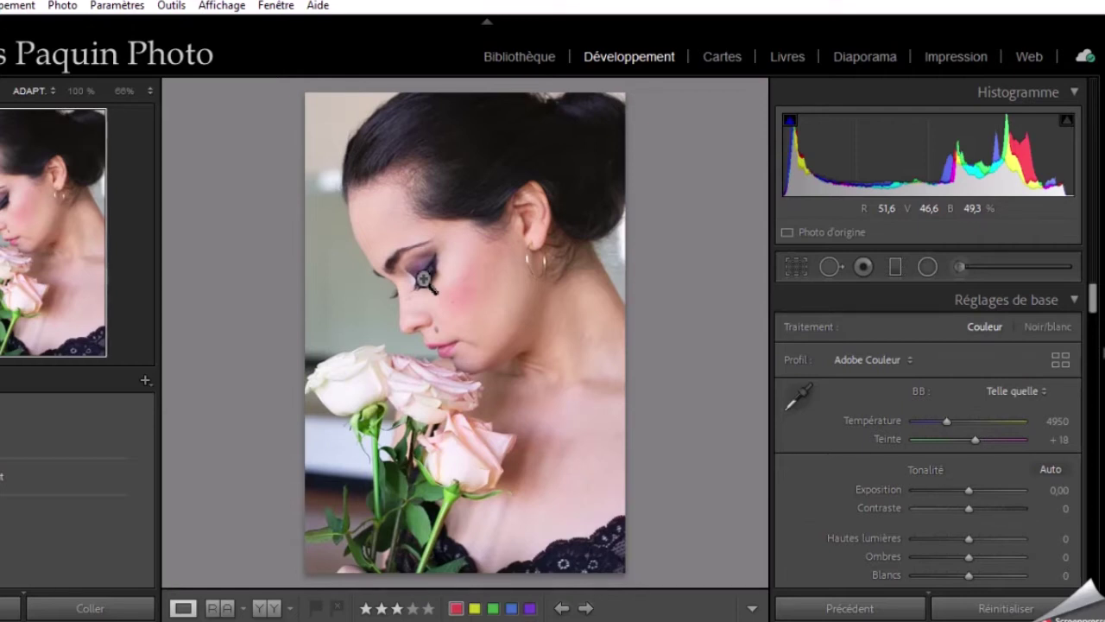
left_click(1074, 91)
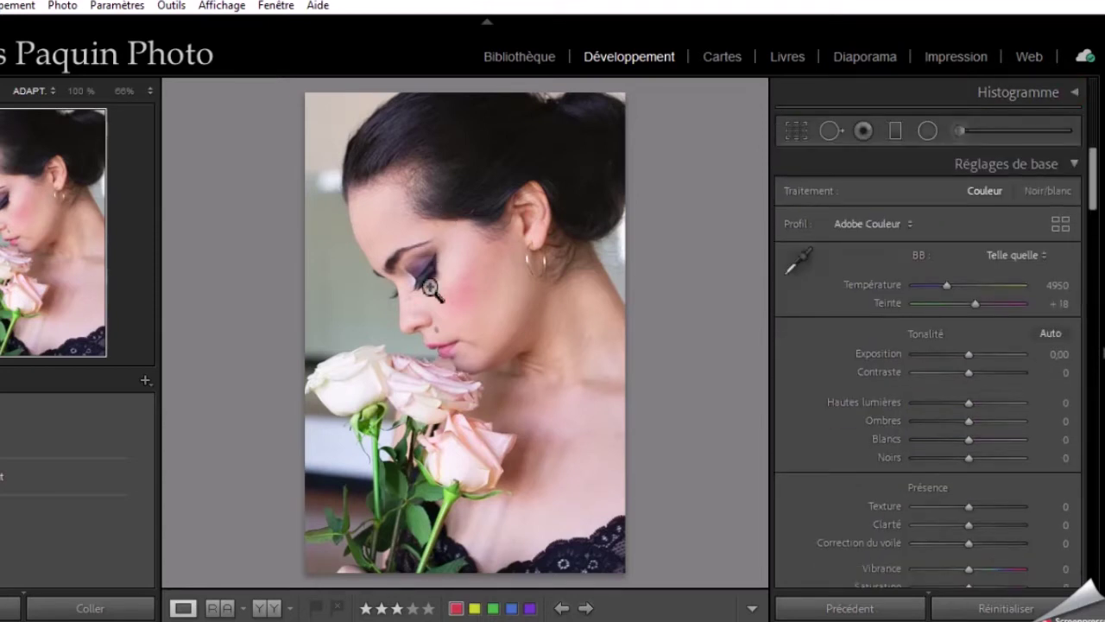
key("i")
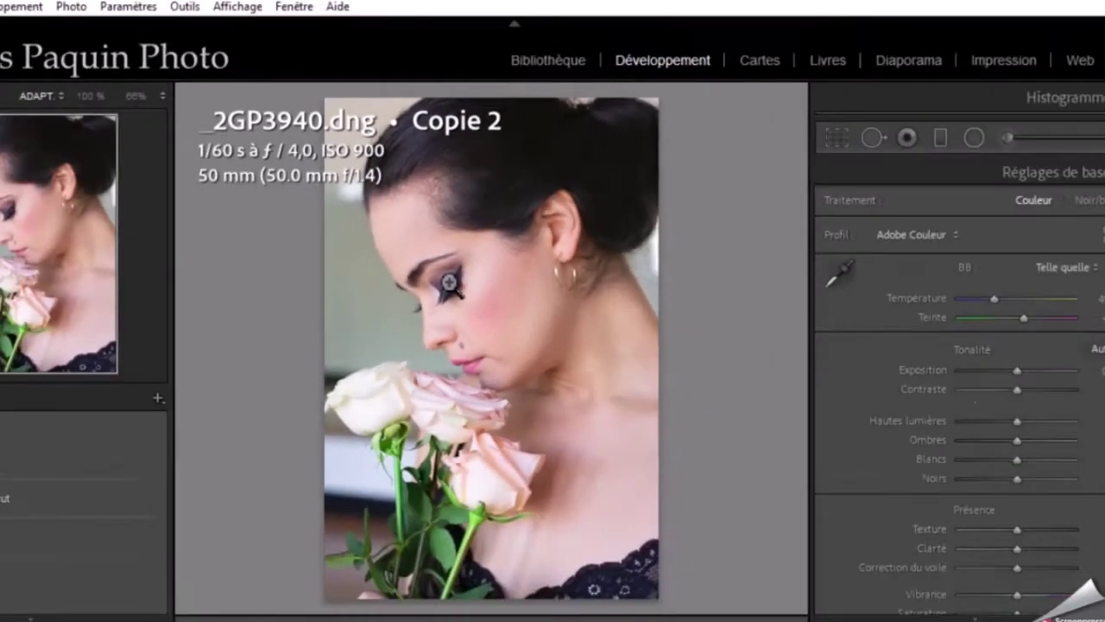
key("i")
key("i")
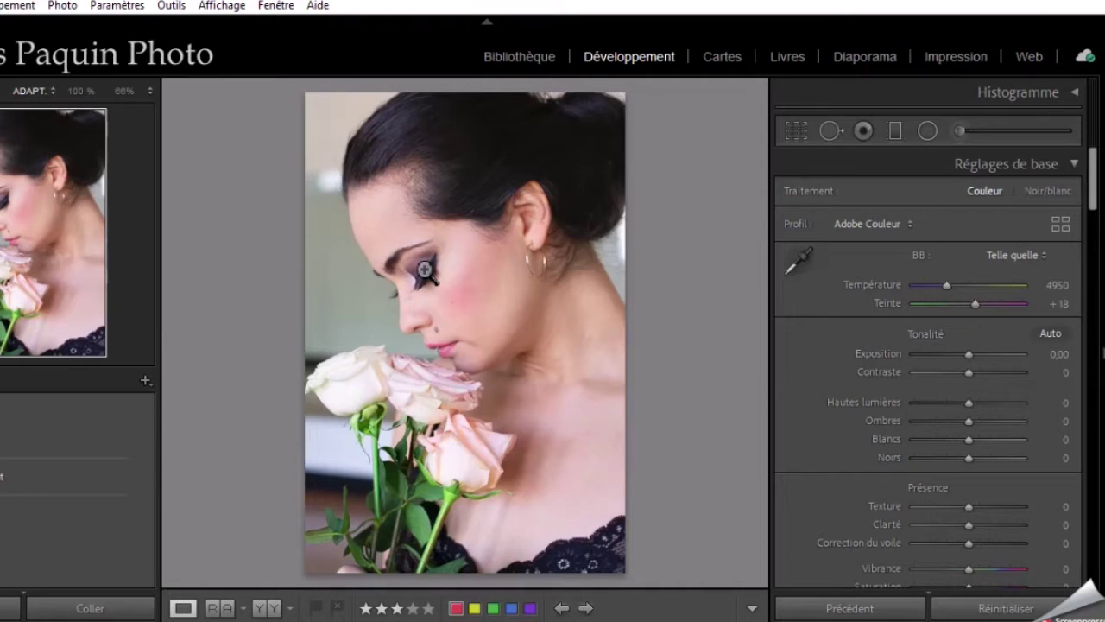
left_click(452, 291)
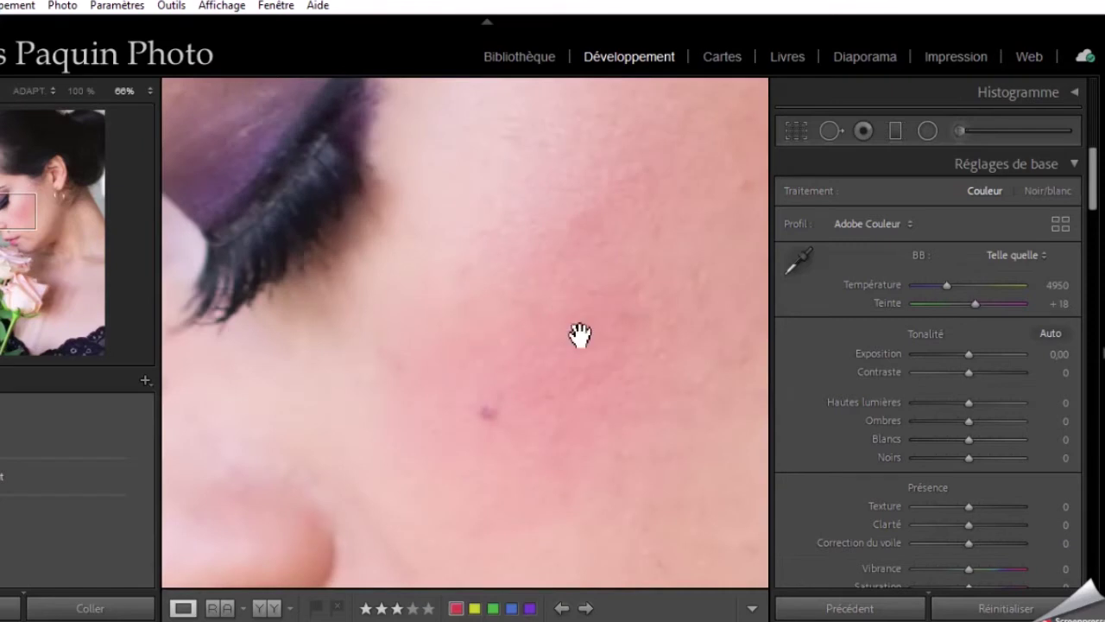
left_click_drag(614, 394, 437, 348)
left_click_drag(472, 250, 513, 389)
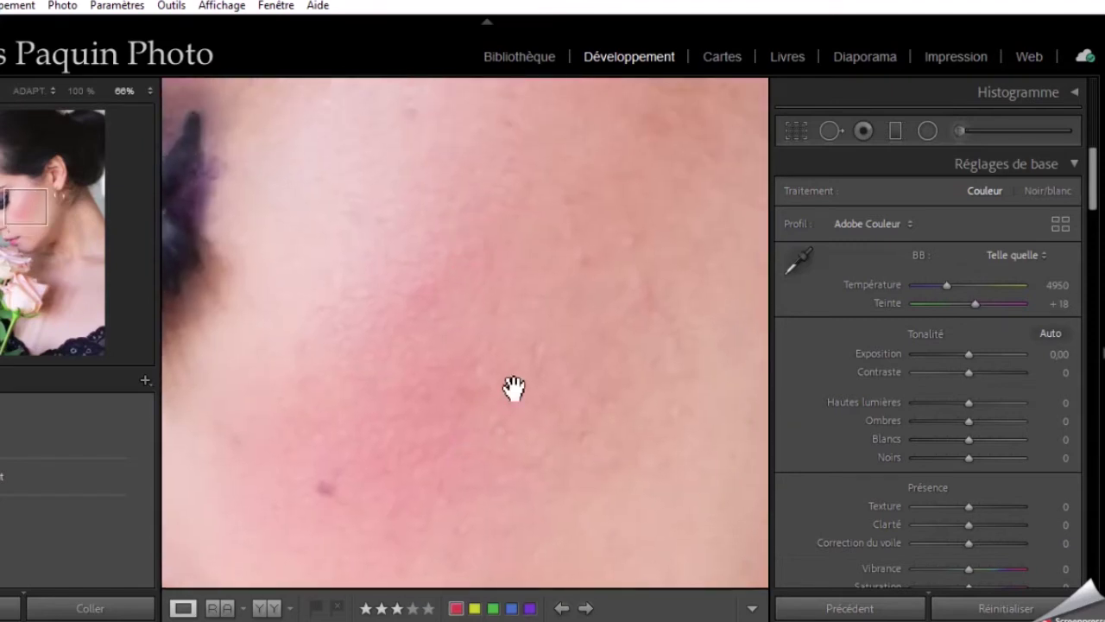
left_click(431, 397)
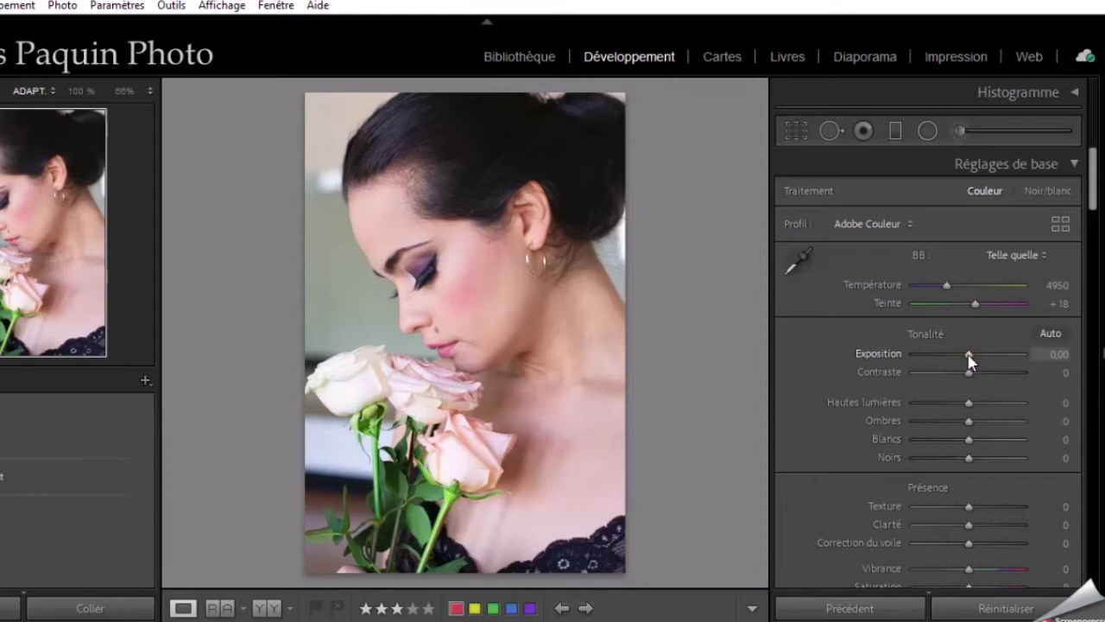
- Drop the rose portrait's Exposure to −0.50 for a slightly darker photo
left_click_drag(969, 355, 964, 355)
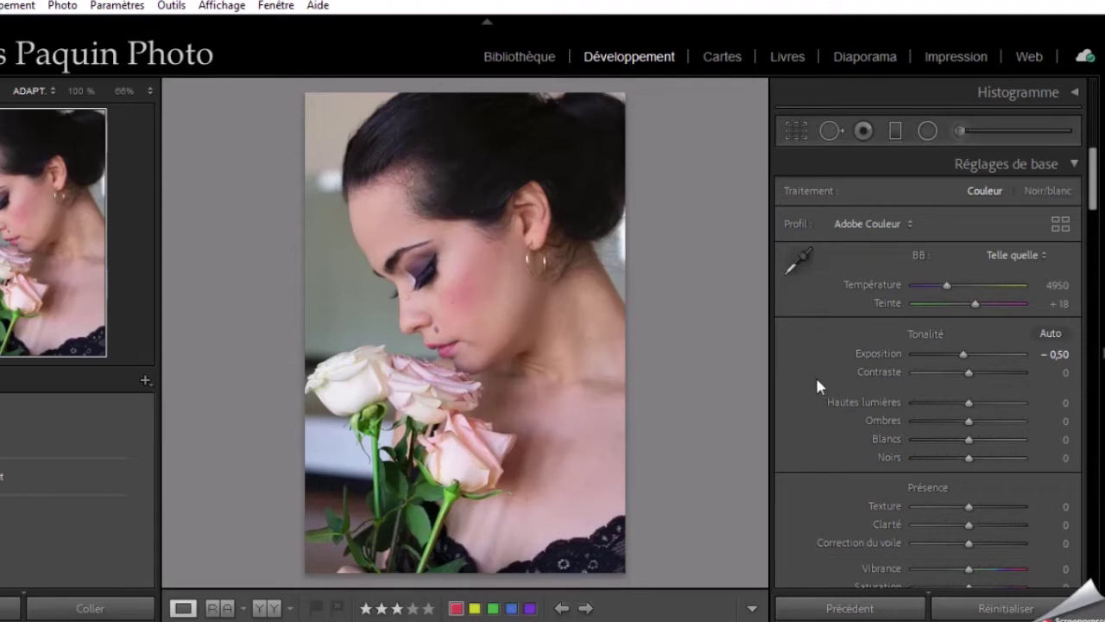
scroll(815, 370, "down", 2)
scroll(814, 370, "down", 5)
scroll(814, 370, "up", 2)
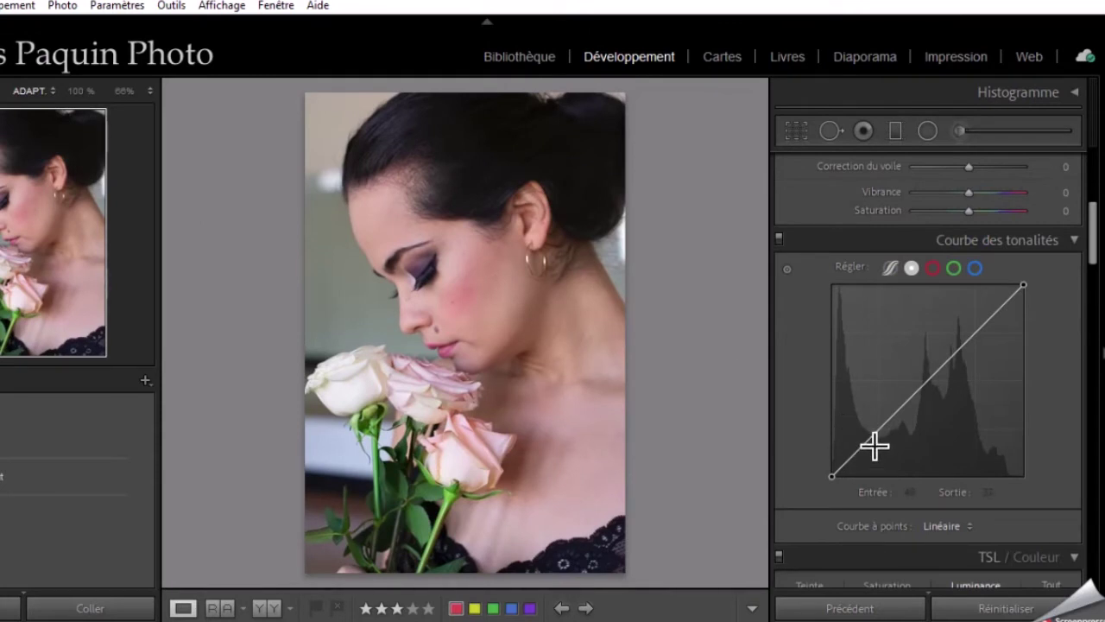
- Lift a shadow curve point from 35 to 57 and add an upper point at 178/182
left_click_drag(870, 446, 857, 433)
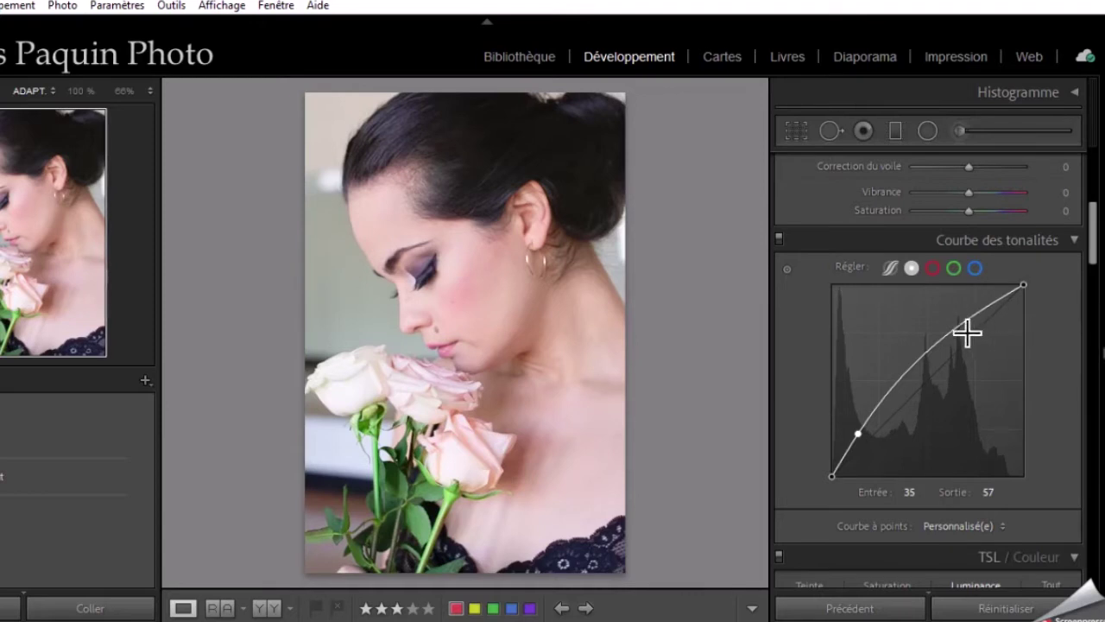
left_click_drag(967, 331, 965, 340)
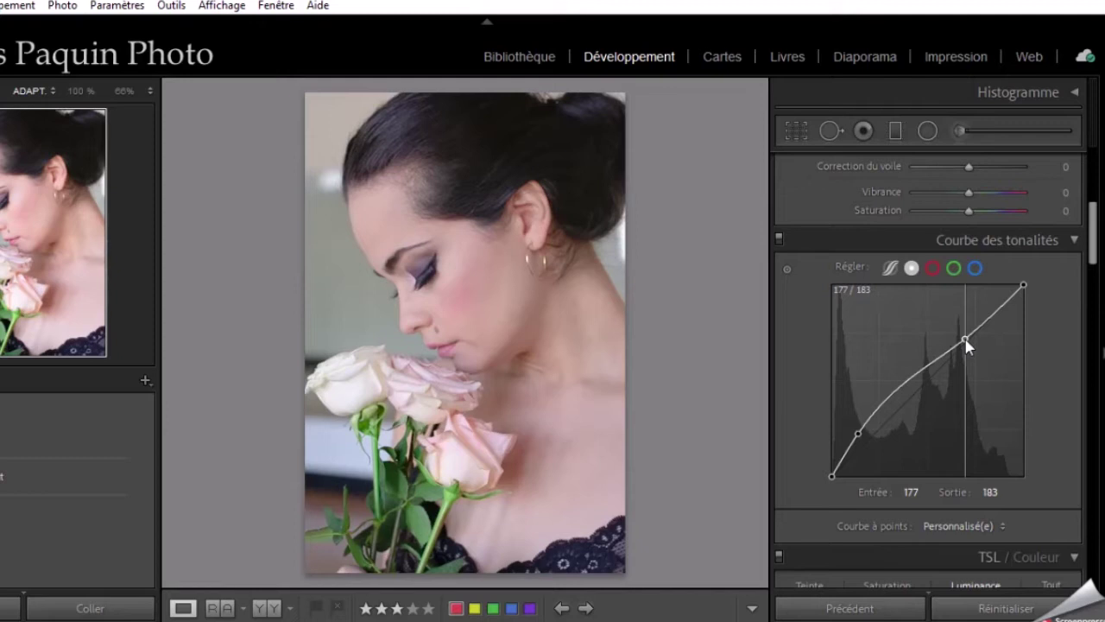
left_click_drag(966, 340, 967, 343)
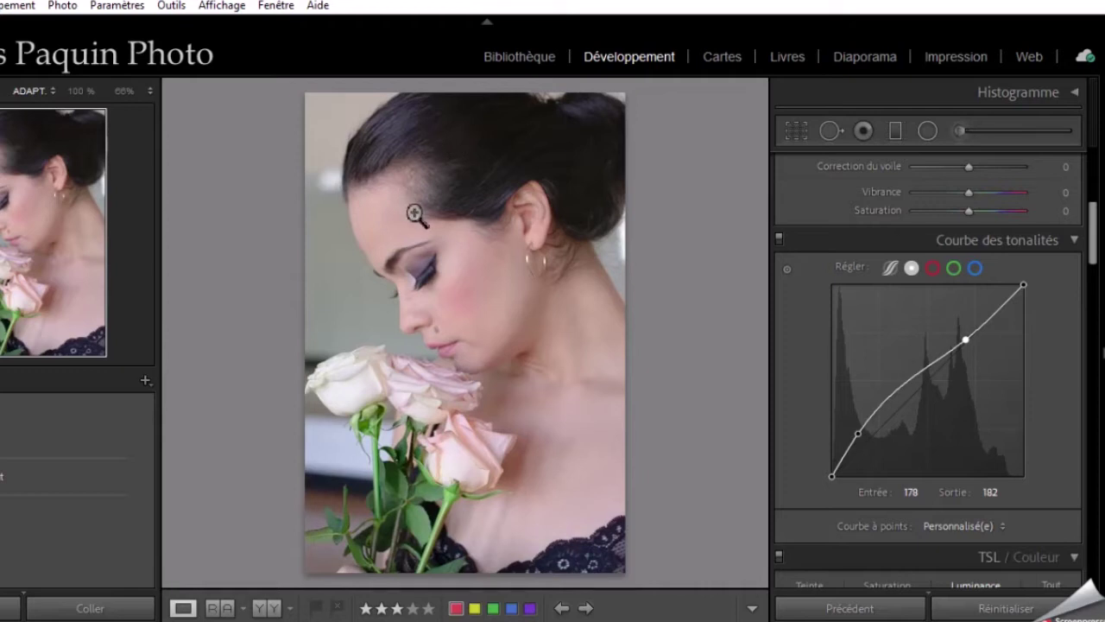
left_click(447, 145)
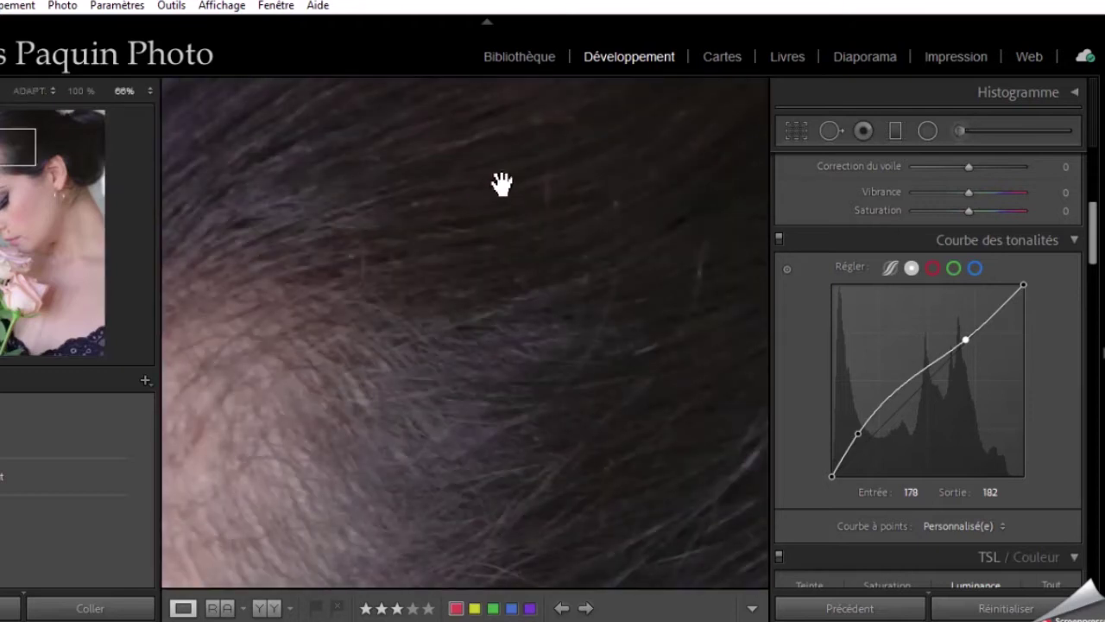
left_click(563, 341)
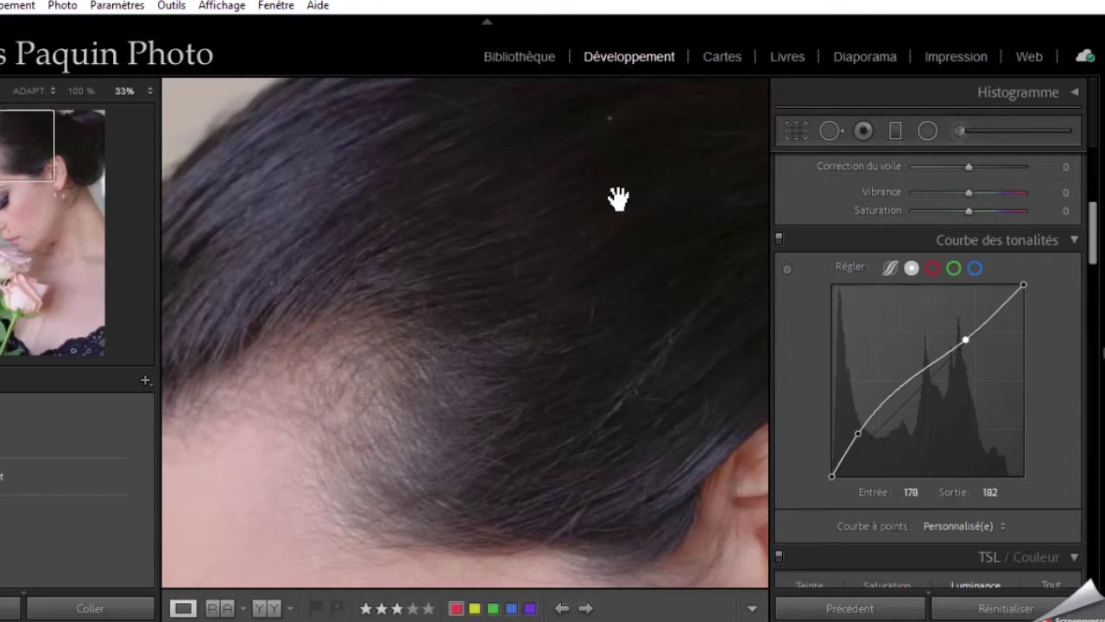
left_click(15, 207)
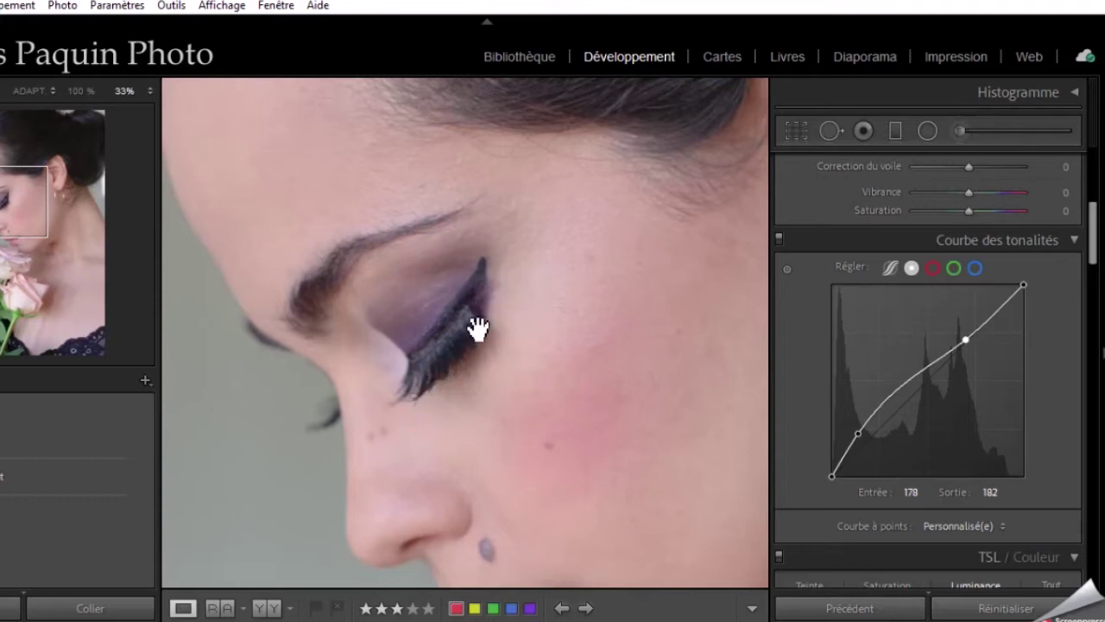
left_click_drag(659, 375, 472, 291)
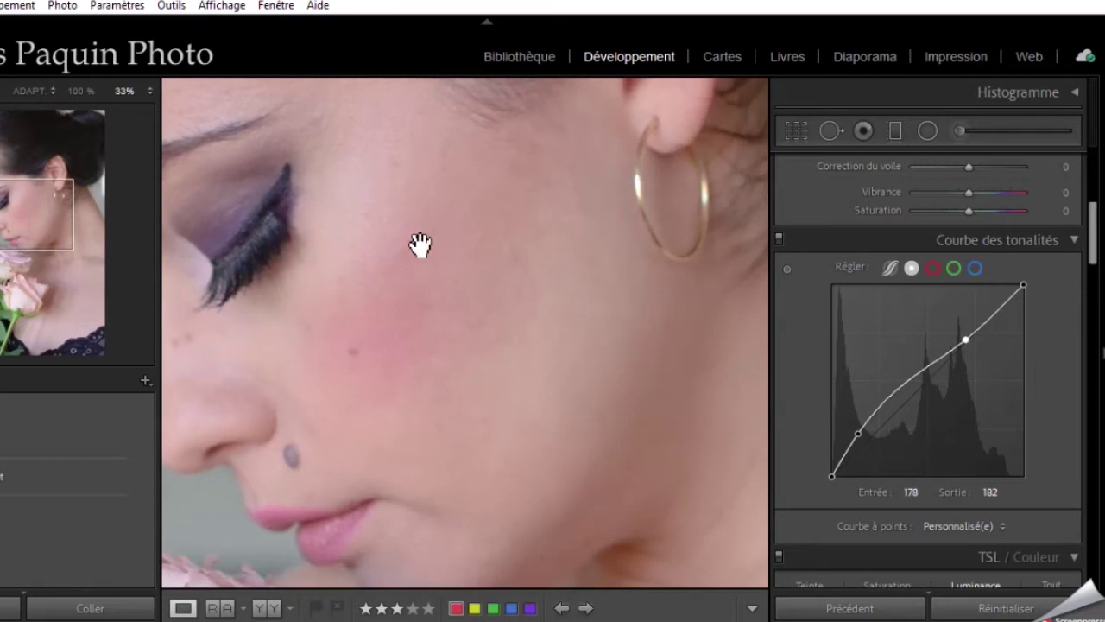
left_click_drag(420, 246, 455, 309)
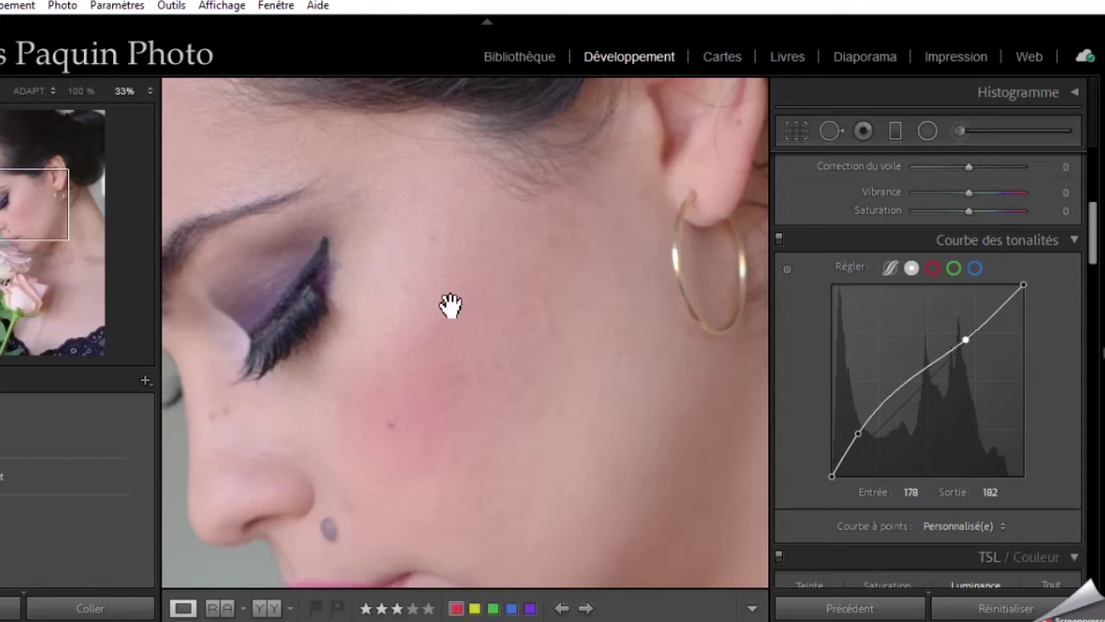
key("ctrl+equal")
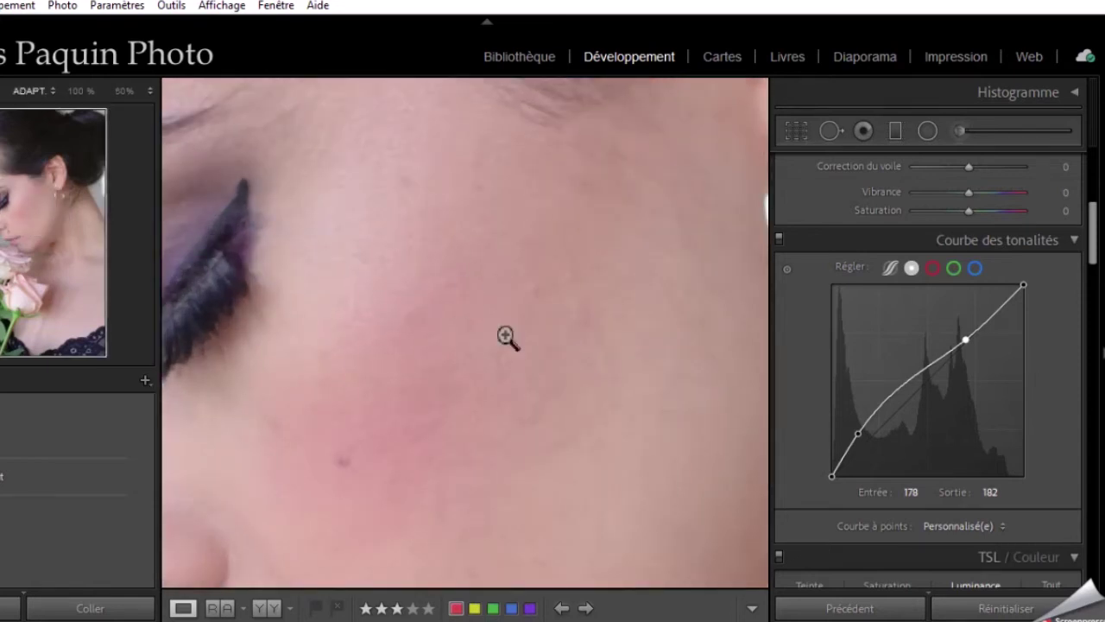
left_click(505, 336)
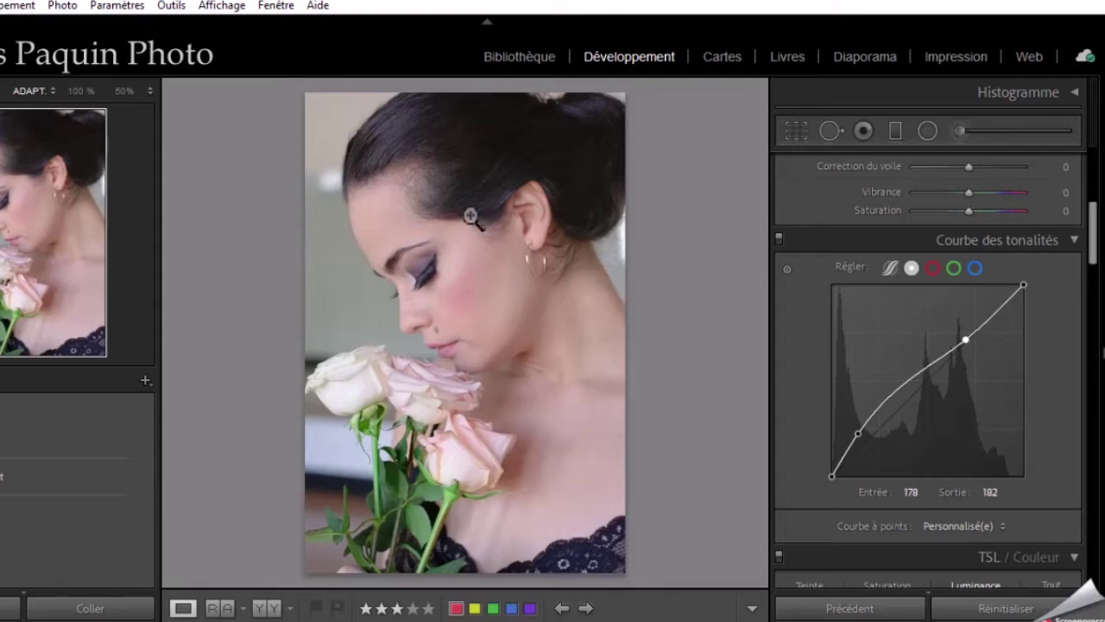
- Set the Basic tone sliders to whites +25, shadows +45 and blacks −10
scroll(816, 386, "up", 3)
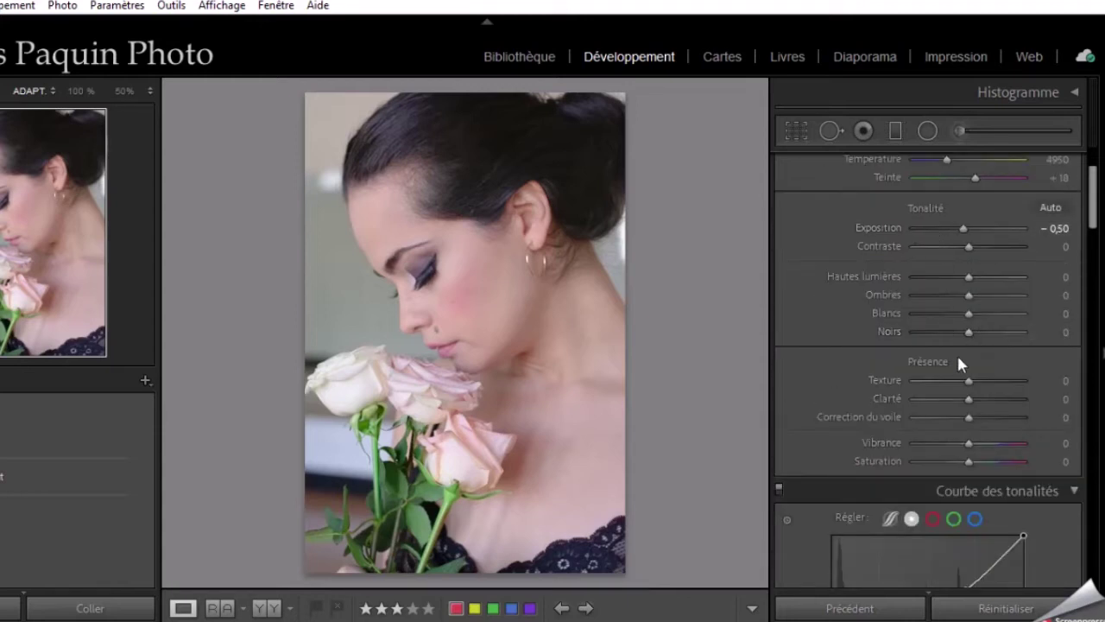
scroll(969, 335, "down", 2)
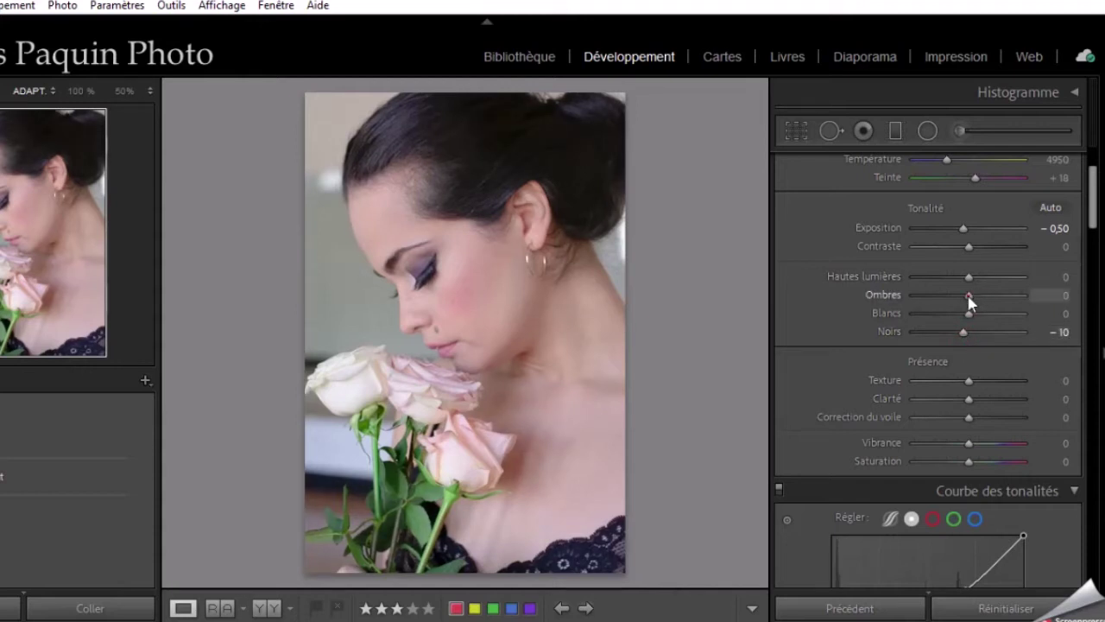
scroll(967, 295, "up", 7)
scroll(969, 298, "up", 2)
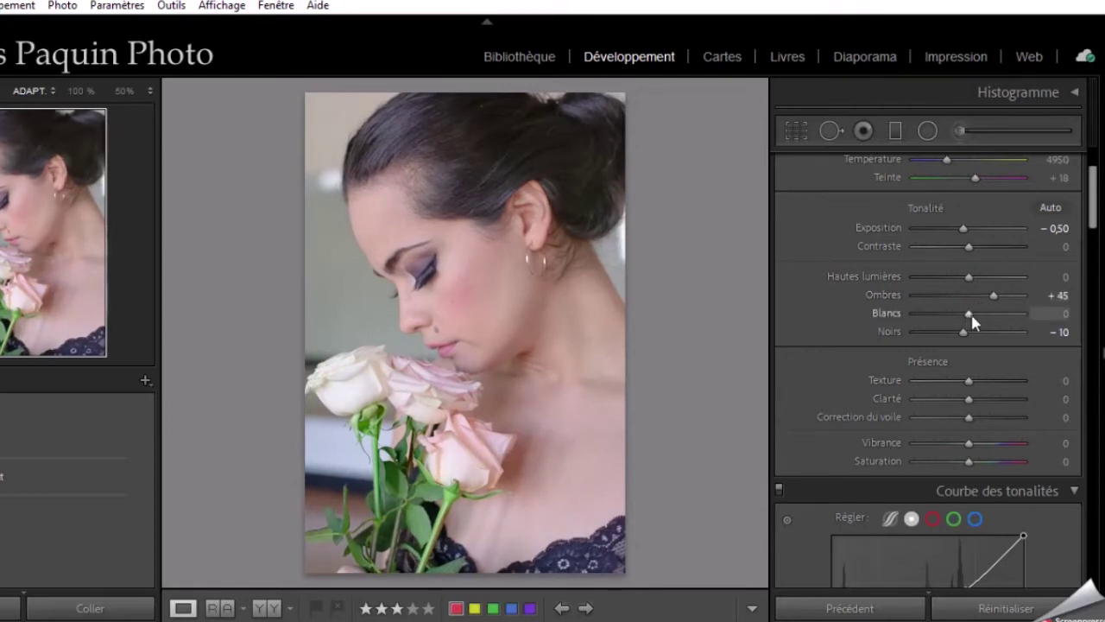
left_click(971, 314)
scroll(972, 320, "up", 3)
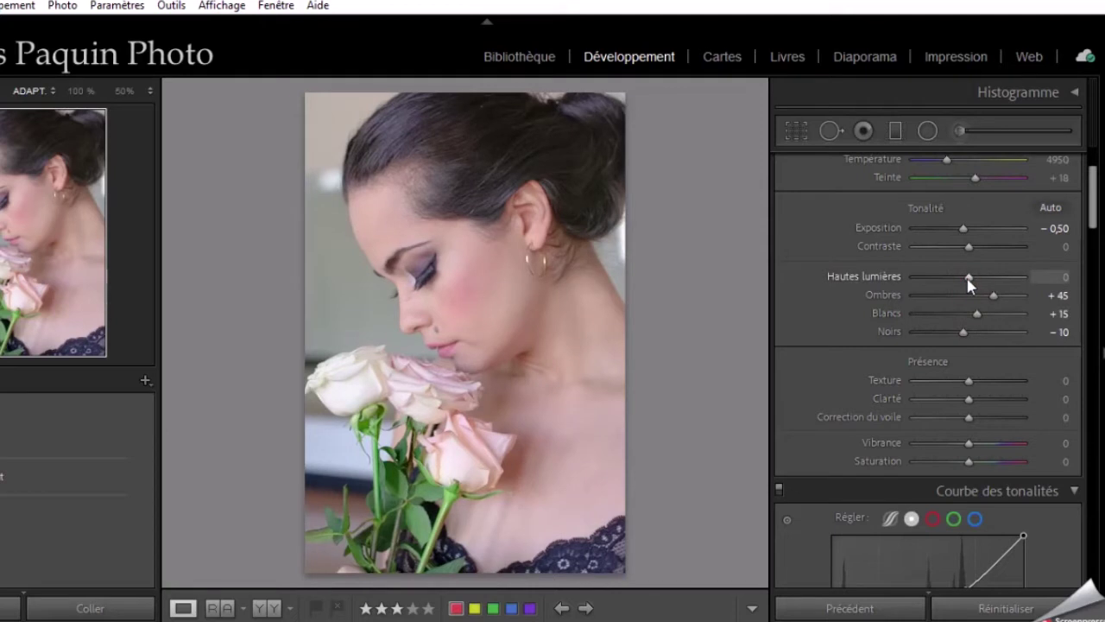
- Lower exposure to −0,70 and pull highlights down to −75
scroll(968, 283, "down", 5)
scroll(968, 283, "down", 5)
scroll(968, 283, "down", 3)
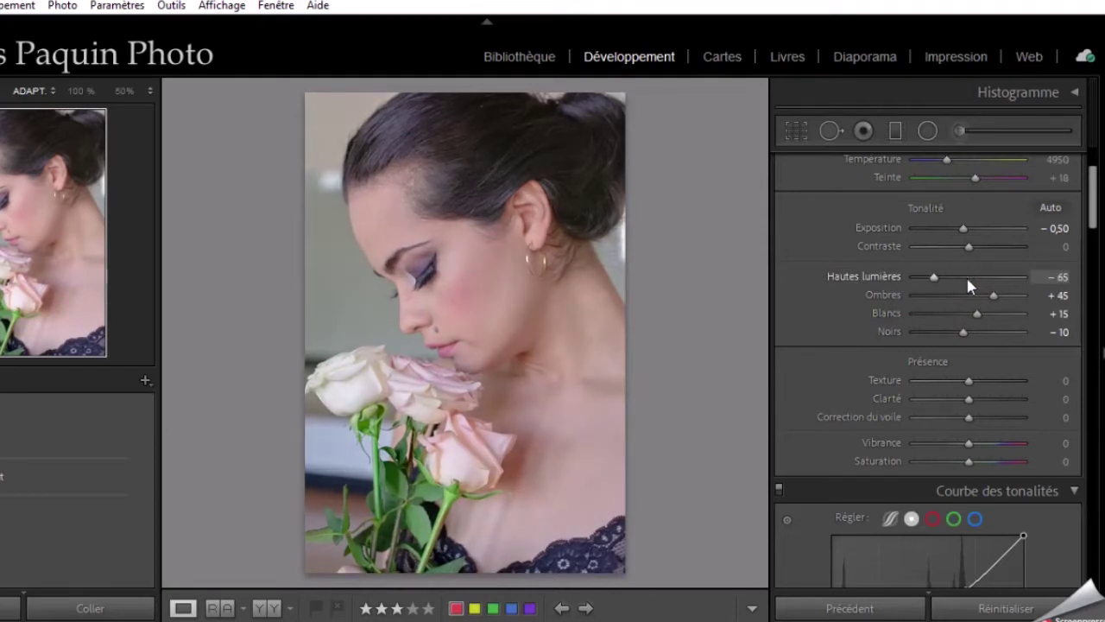
left_click(964, 230)
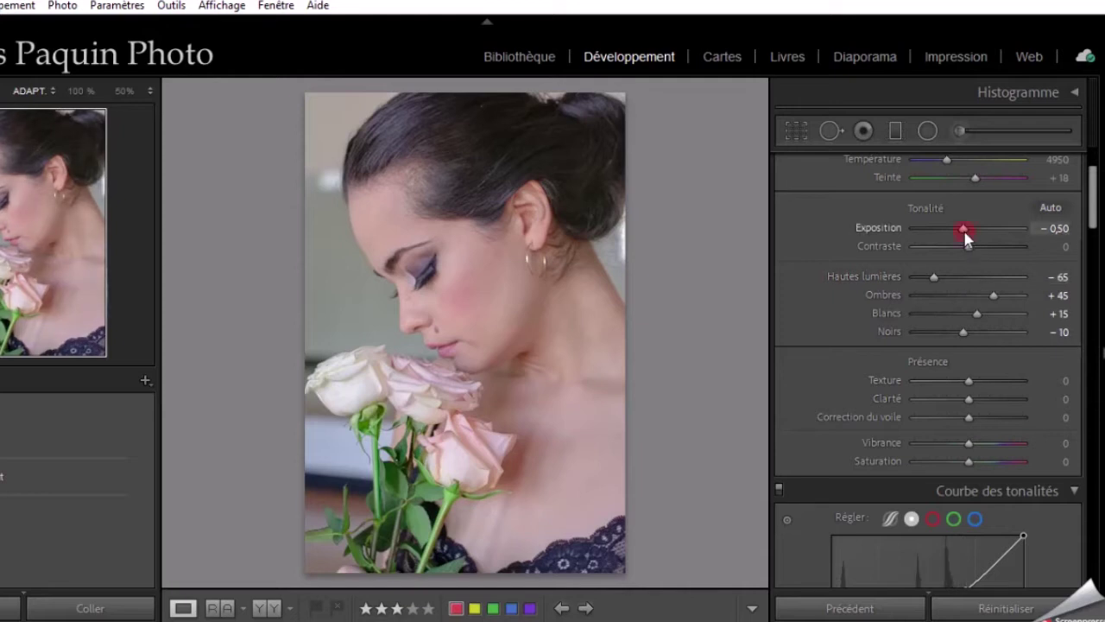
scroll(966, 233, "down", 2)
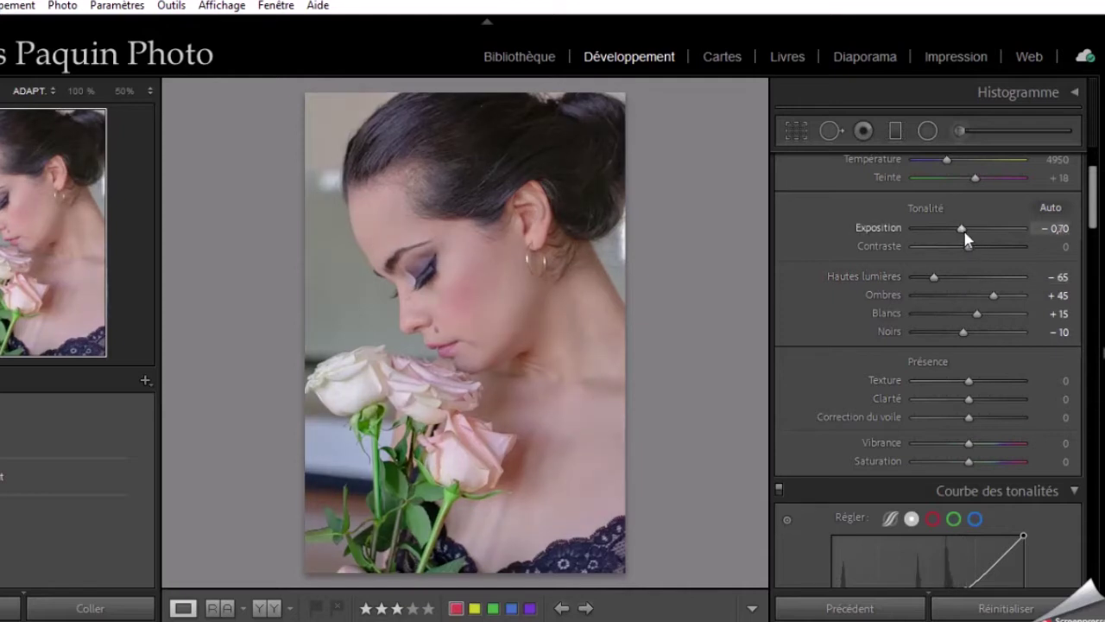
scroll(976, 316, "up", 2)
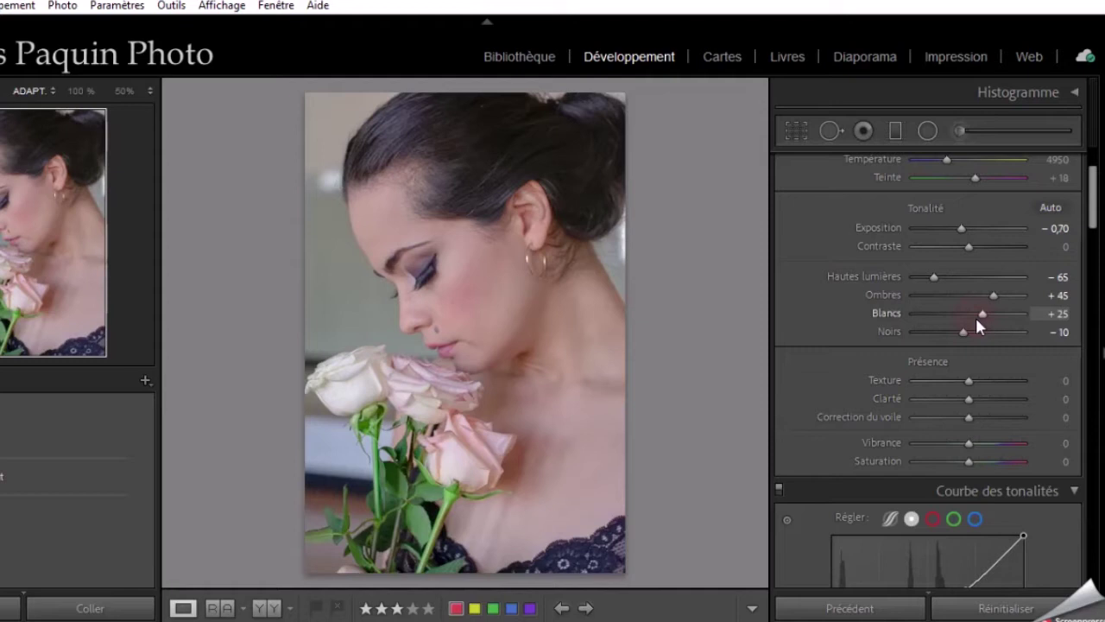
left_click(930, 276)
scroll(930, 276, "down", 2)
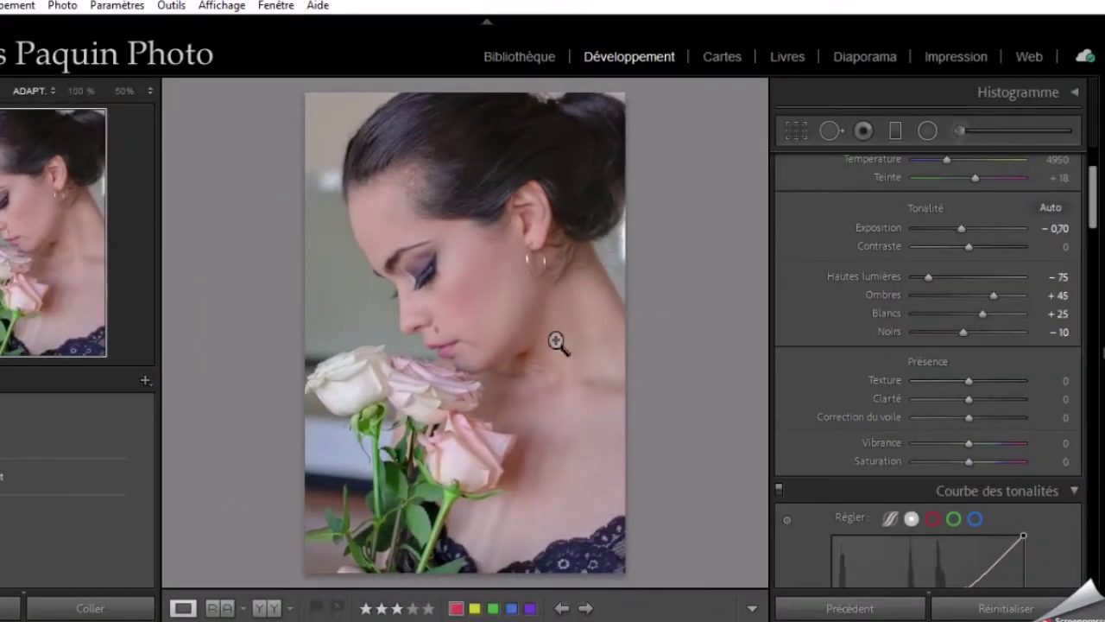
- Show the Color Grading Shadows wheel after previewing the three-wheel view, with hue and saturation at 0
scroll(835, 333, "down", 5)
scroll(835, 332, "down", 5)
scroll(835, 333, "down", 2)
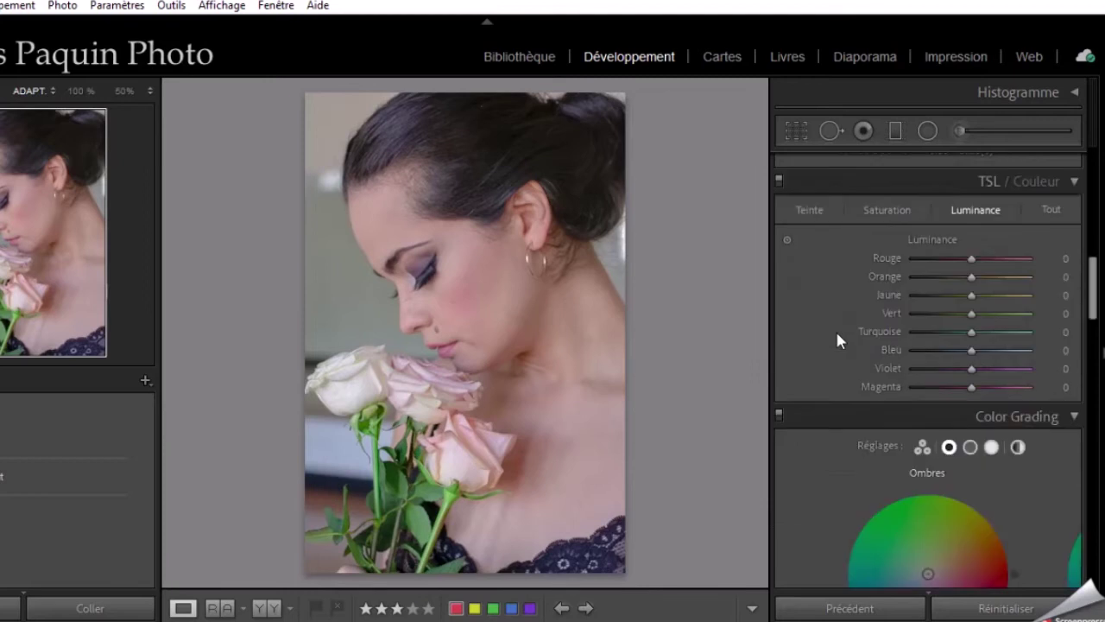
scroll(835, 328, "down", 3)
scroll(835, 329, "down", 3)
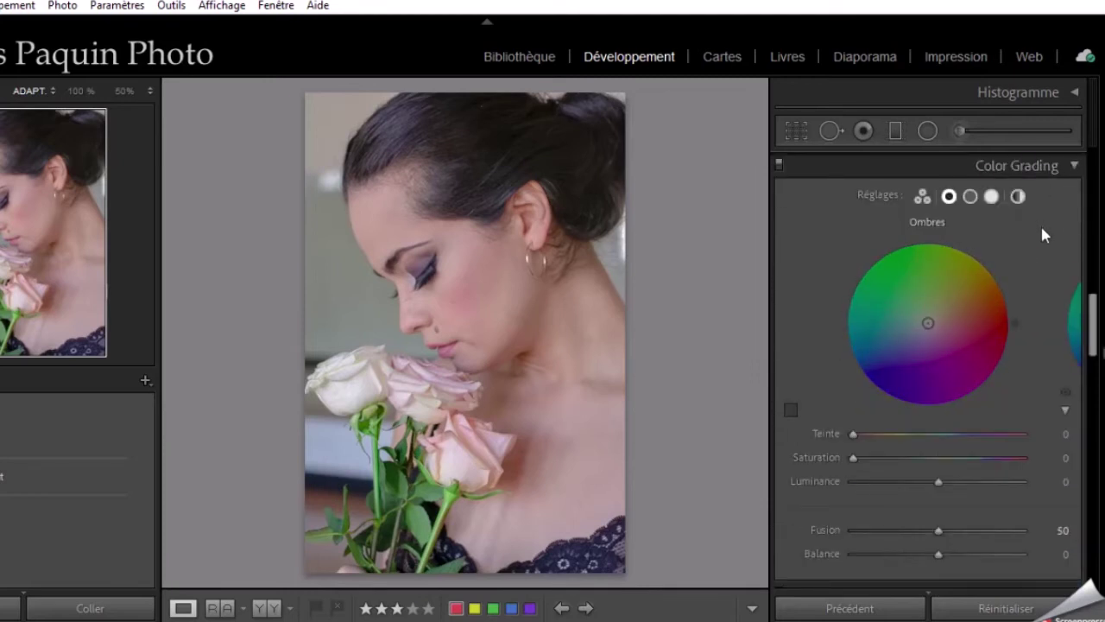
left_click(922, 197)
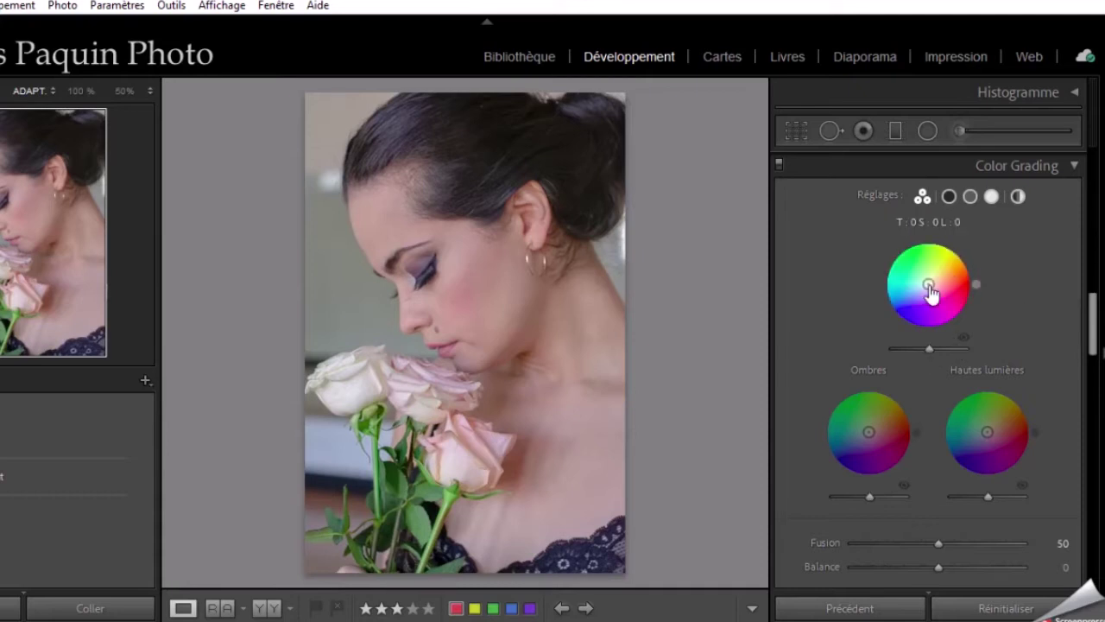
left_click(949, 197)
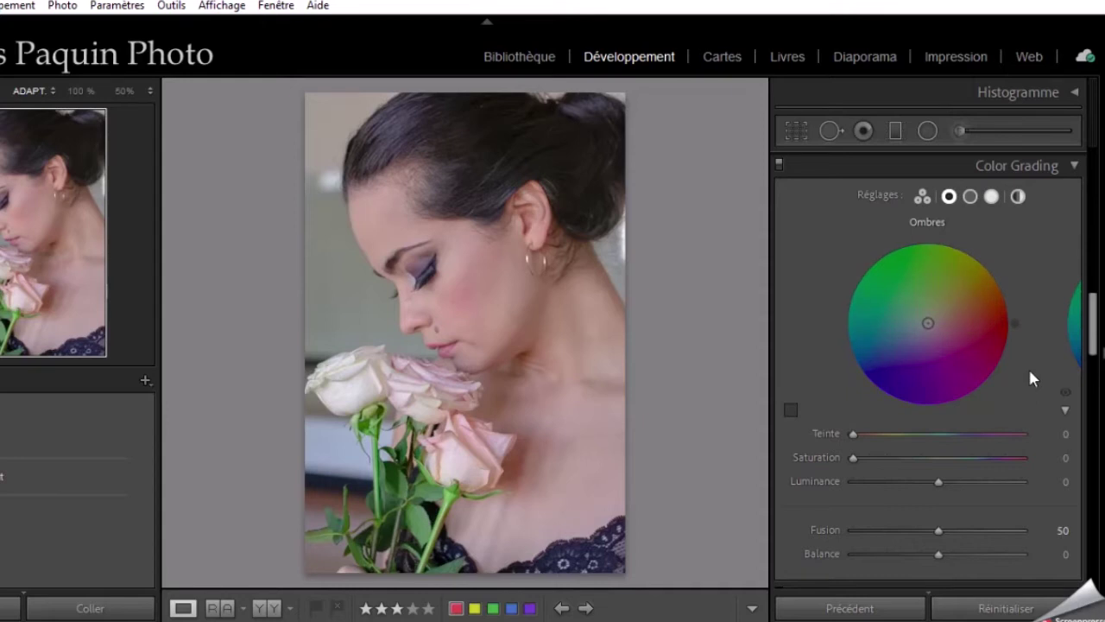
left_click(1065, 411)
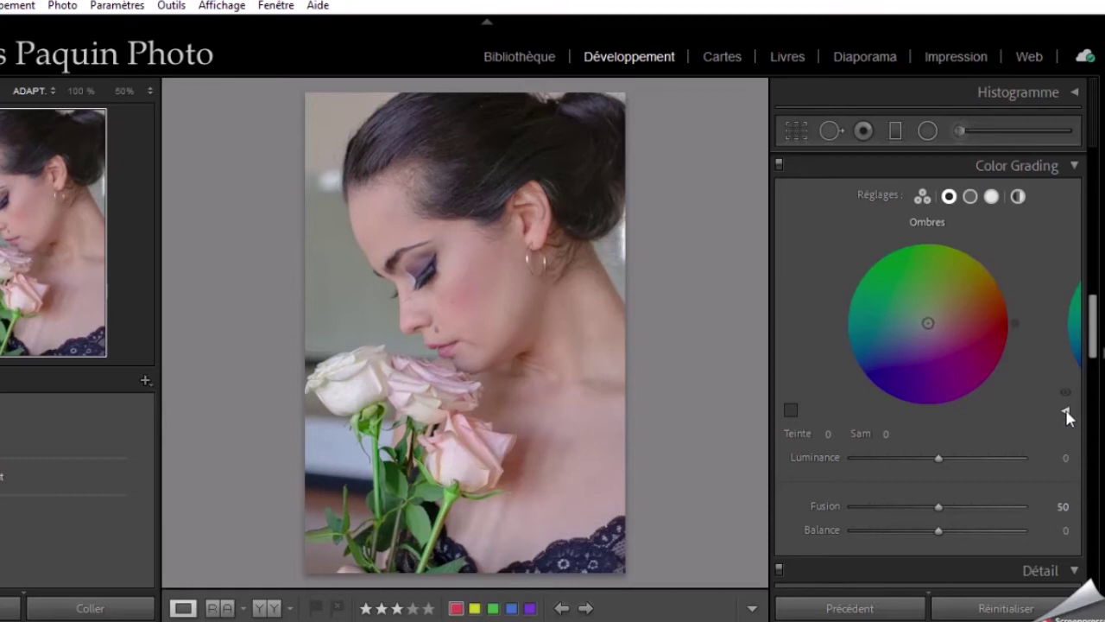
left_click(1065, 412)
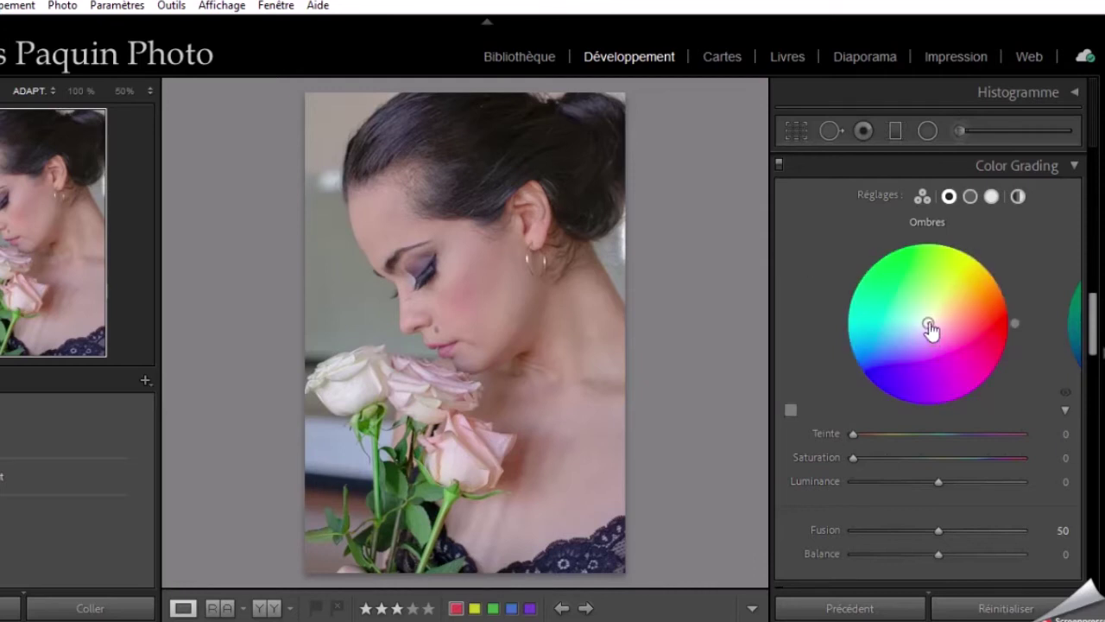
- Tint the shadows violet-blue with hue 257, saturation 13 and luminance −30
left_click_drag(928, 326, 915, 337)
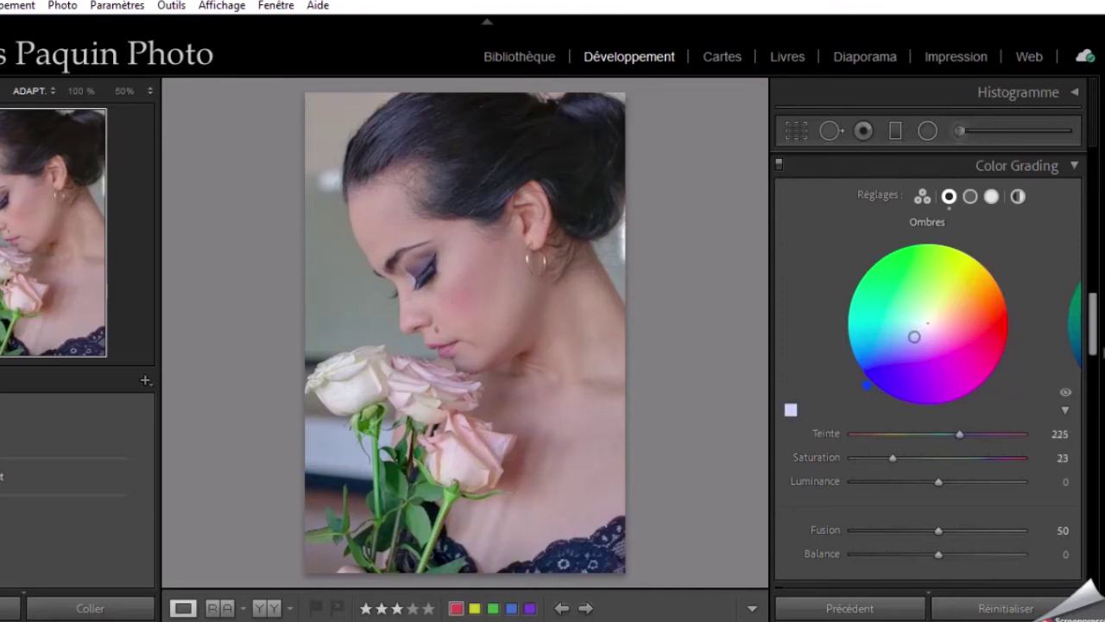
left_click_drag(914, 336, 914, 336)
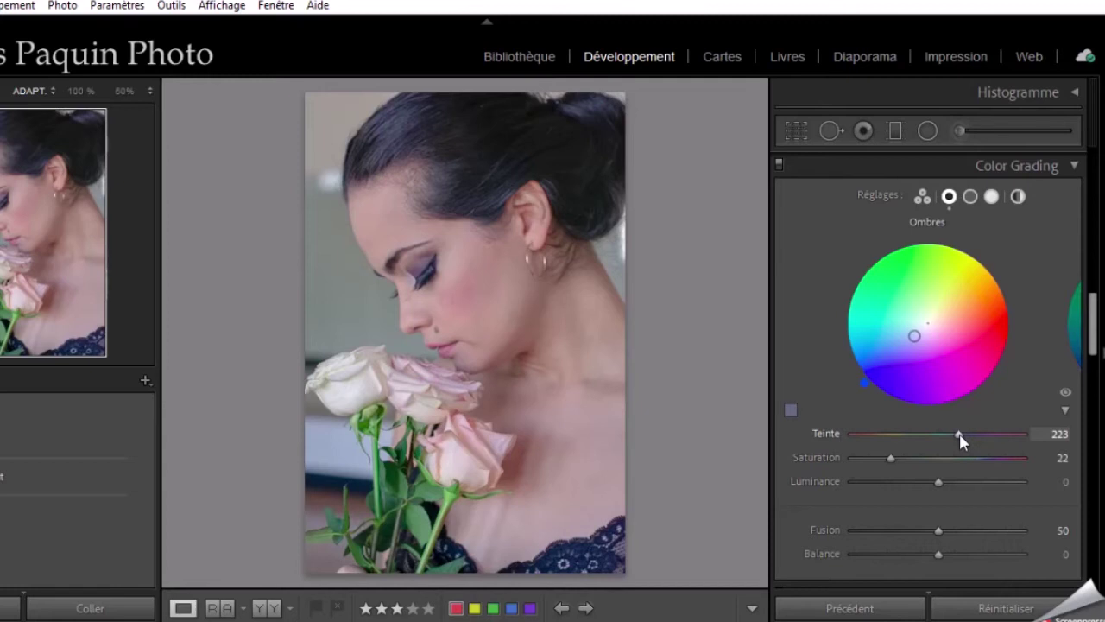
left_click_drag(959, 433, 999, 443)
left_click_drag(999, 441, 976, 442)
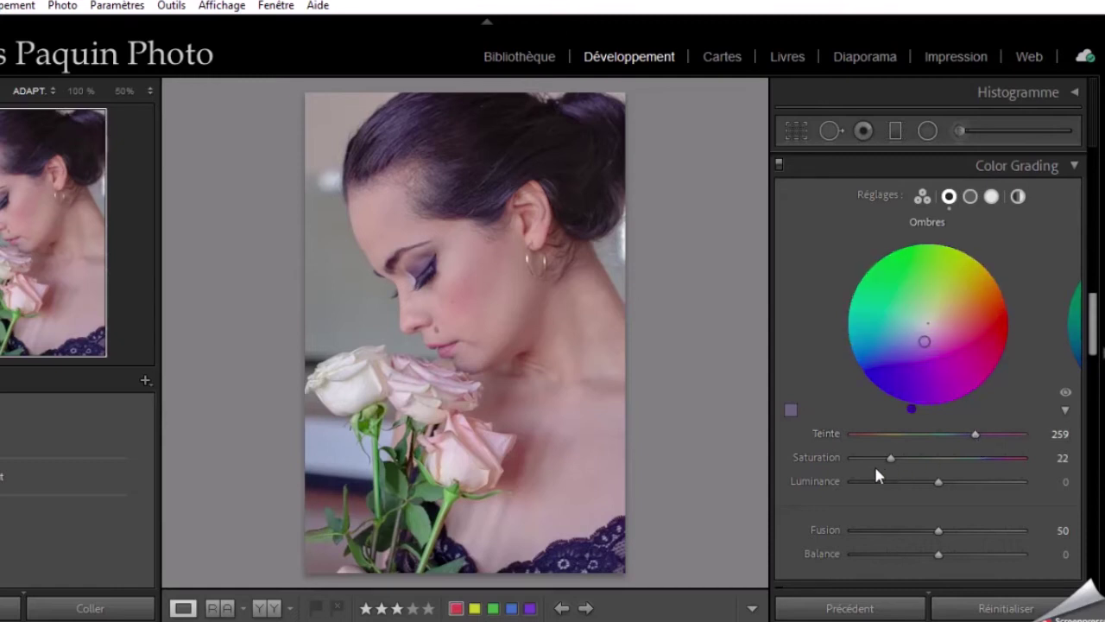
left_click_drag(975, 434, 974, 434)
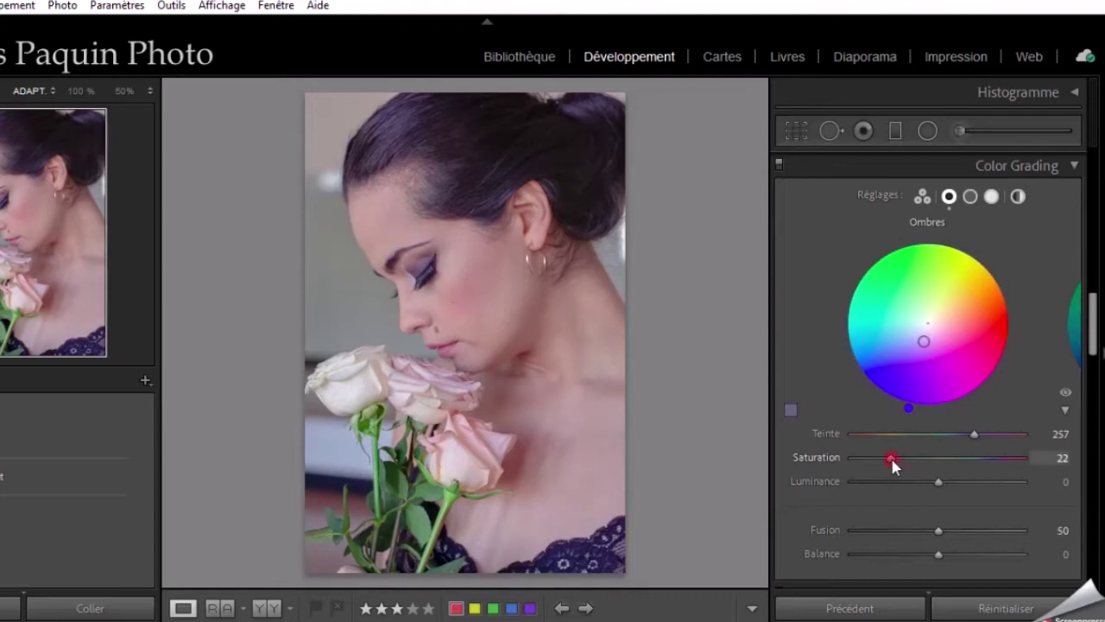
left_click_drag(892, 464, 877, 471)
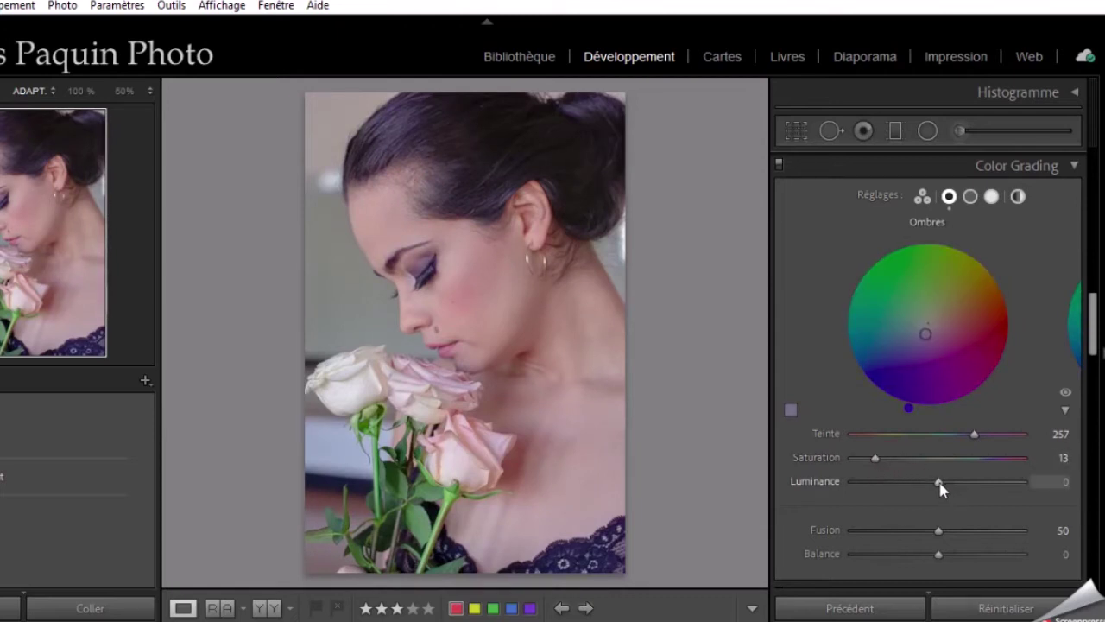
left_click_drag(940, 485, 917, 493)
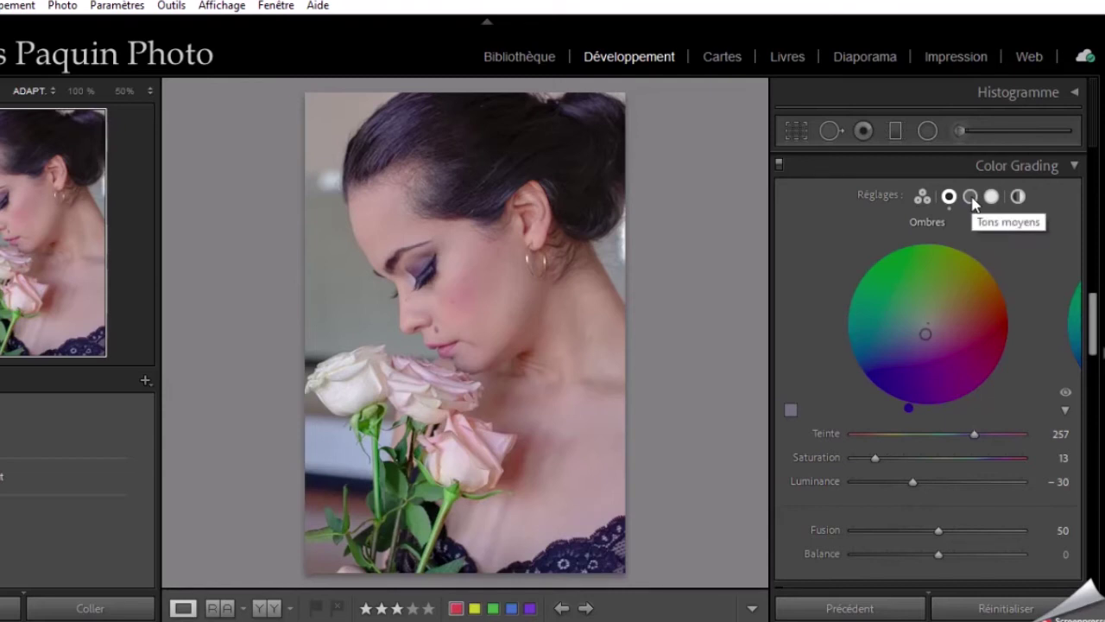
- Give the midtones a faint pink-red tint: hue 345, saturation 6, luminance +30
left_click(971, 197)
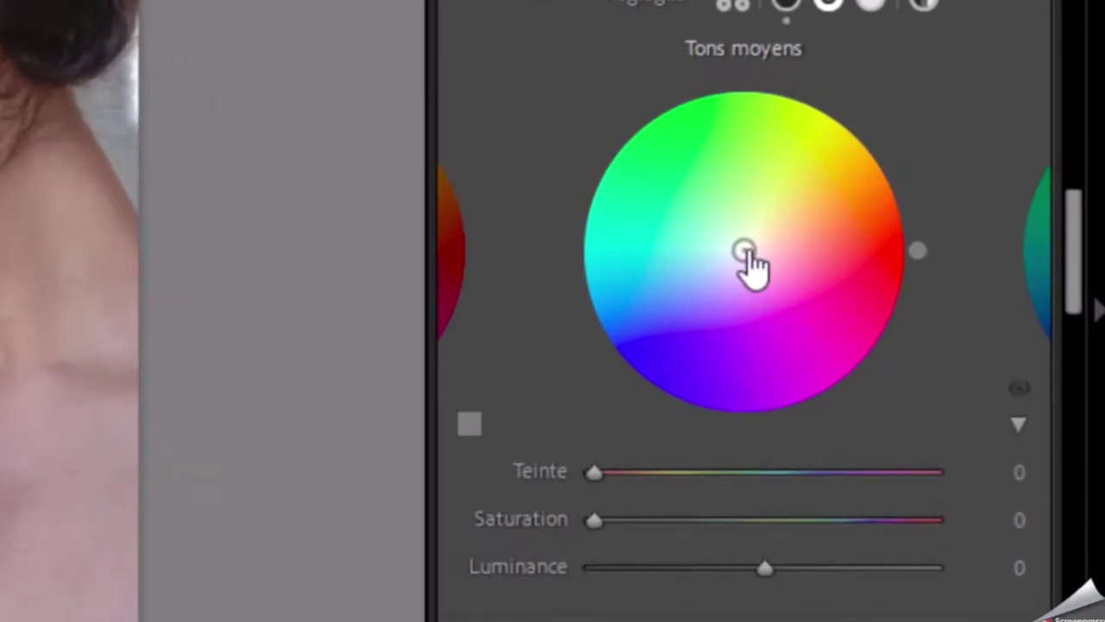
left_click_drag(746, 252, 764, 255)
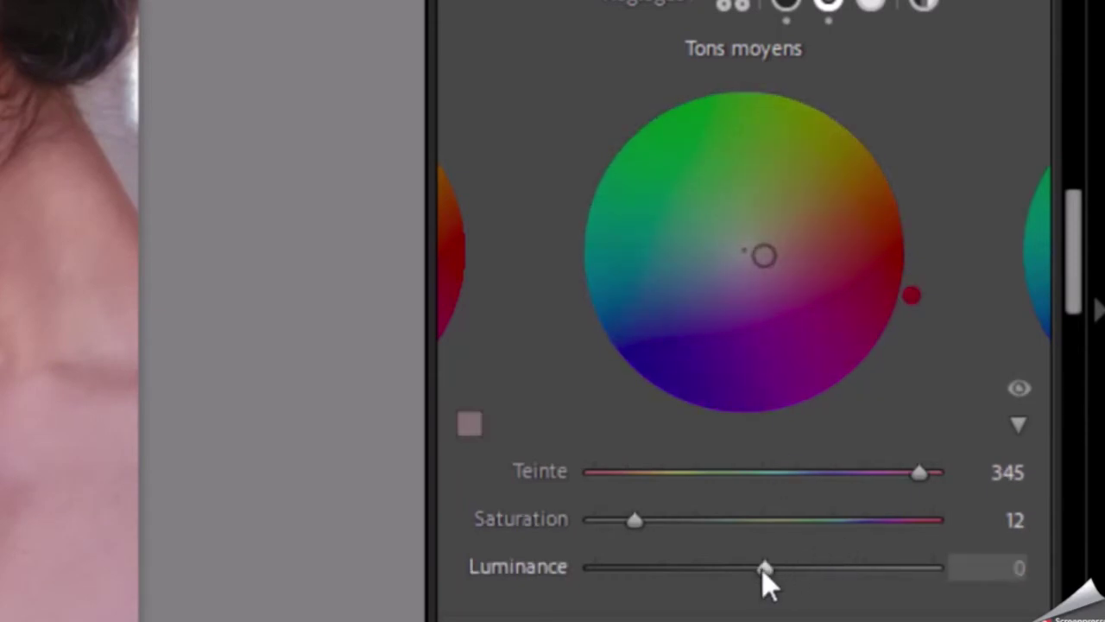
mouse_move(765, 570)
left_mouse_down()
mouse_move(807, 572)
mouse_move(814, 583)
left_mouse_up()
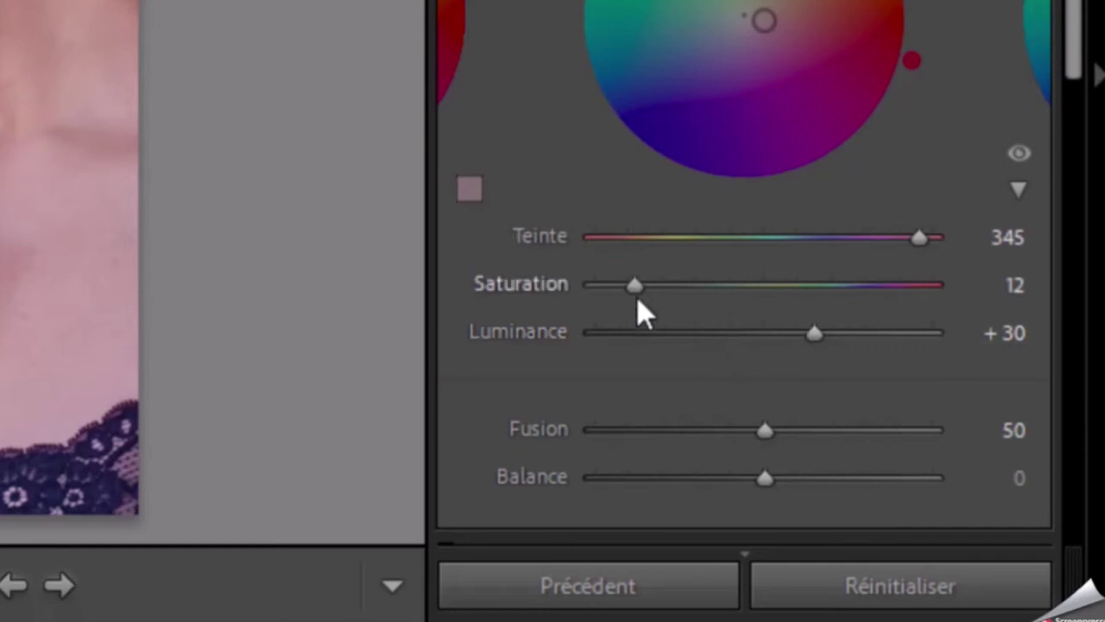
left_click_drag(637, 287, 617, 294)
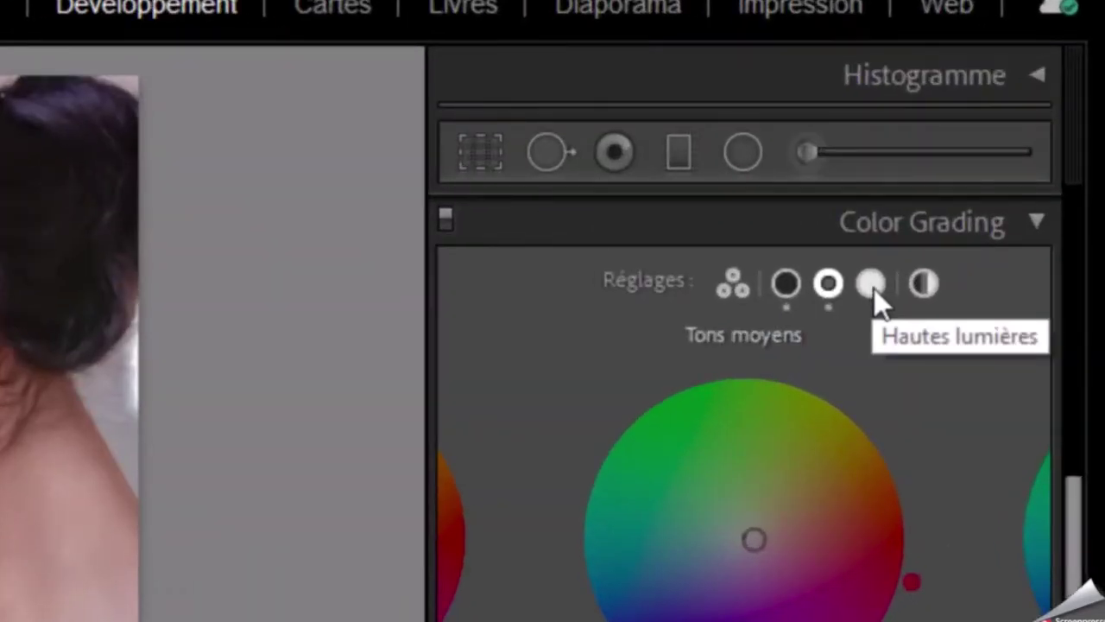
- Give the highlights a warm yellow tint: hue 53, saturation 14, luminance +47
left_click(872, 285)
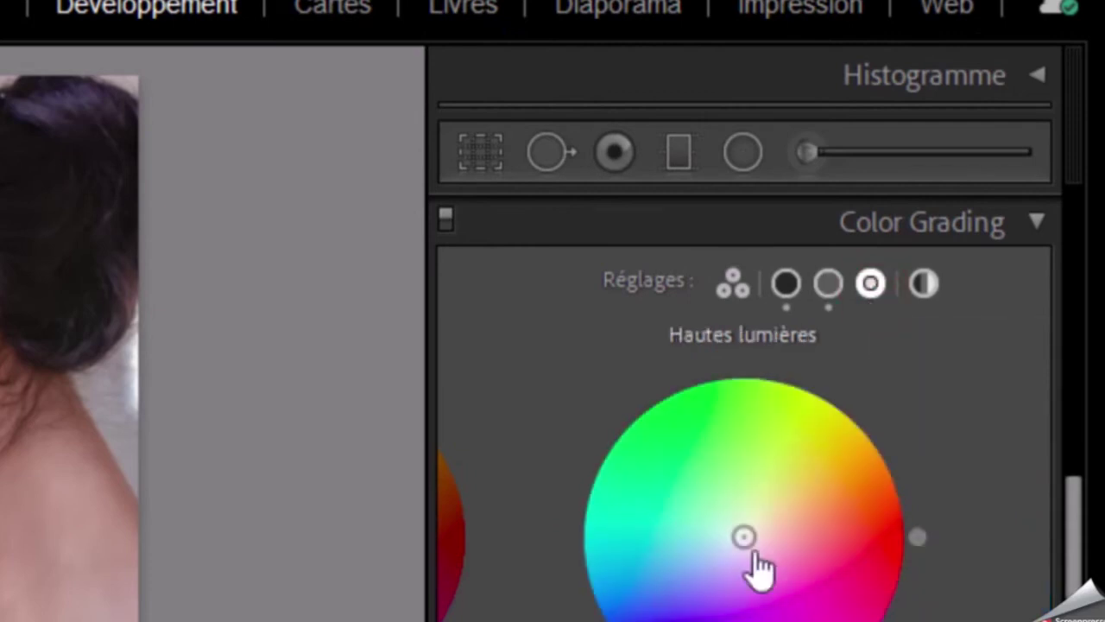
left_click_drag(746, 537, 760, 515)
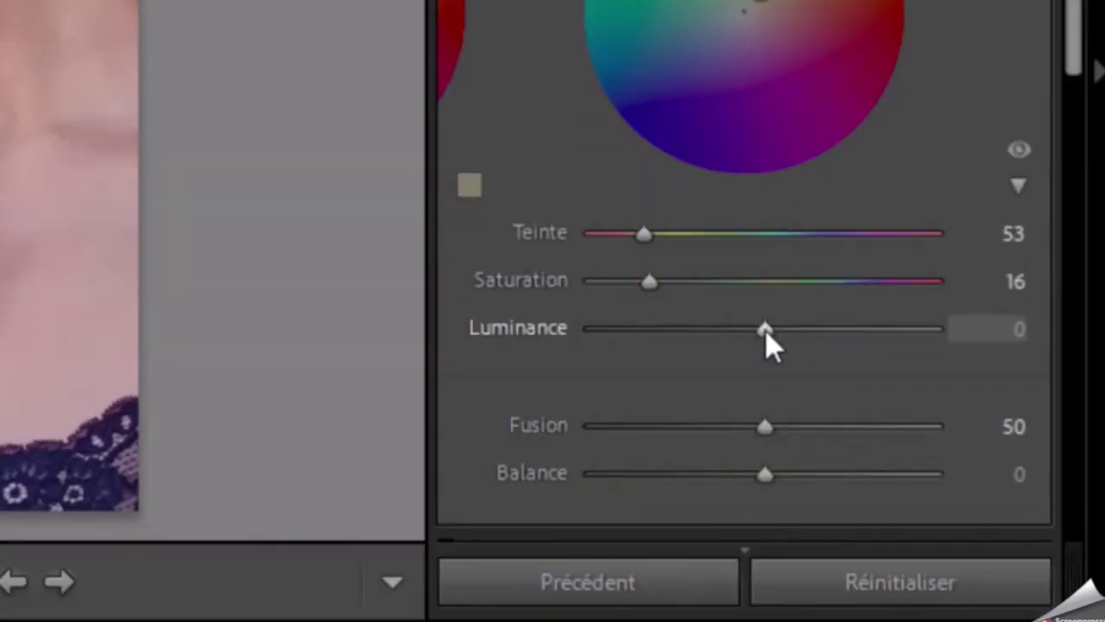
left_click_drag(765, 331, 844, 332)
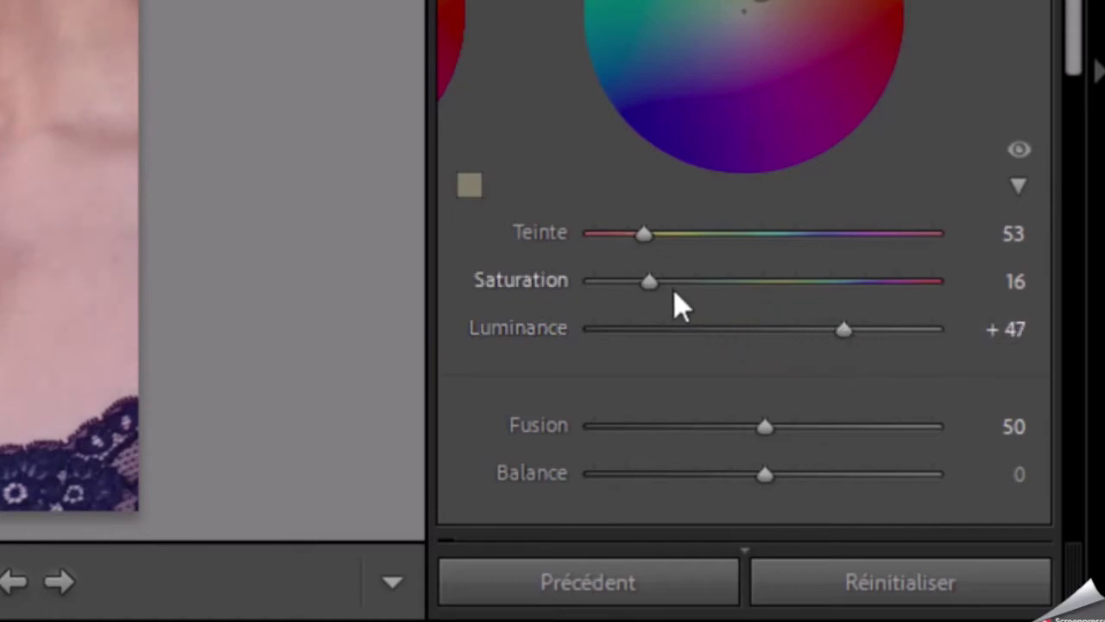
left_click_drag(646, 284, 641, 283)
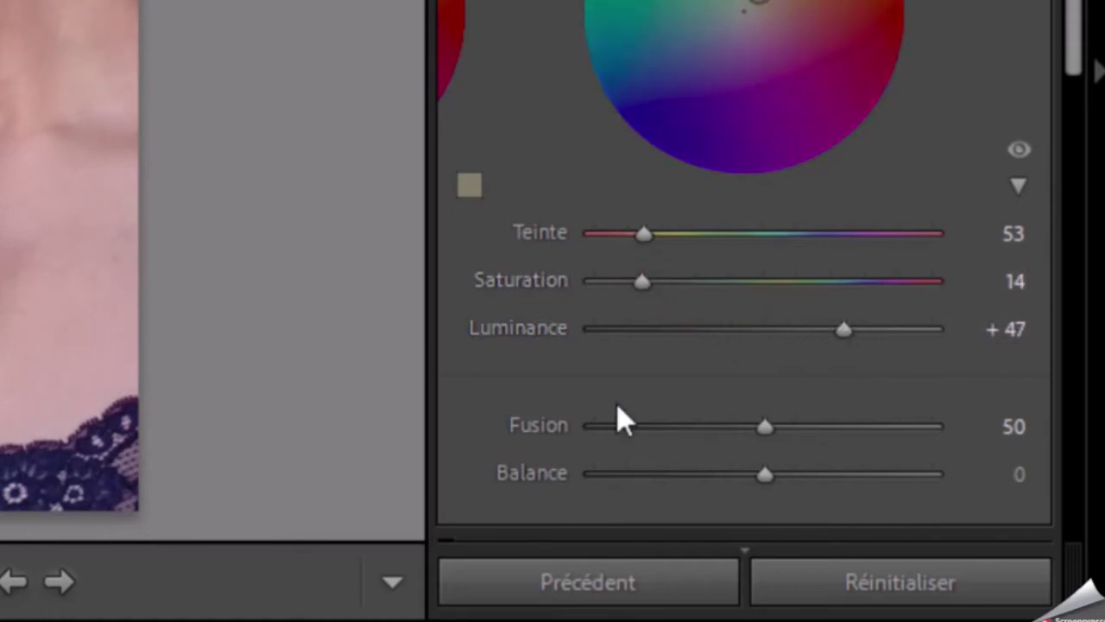
scroll(618, 410, "down", 3)
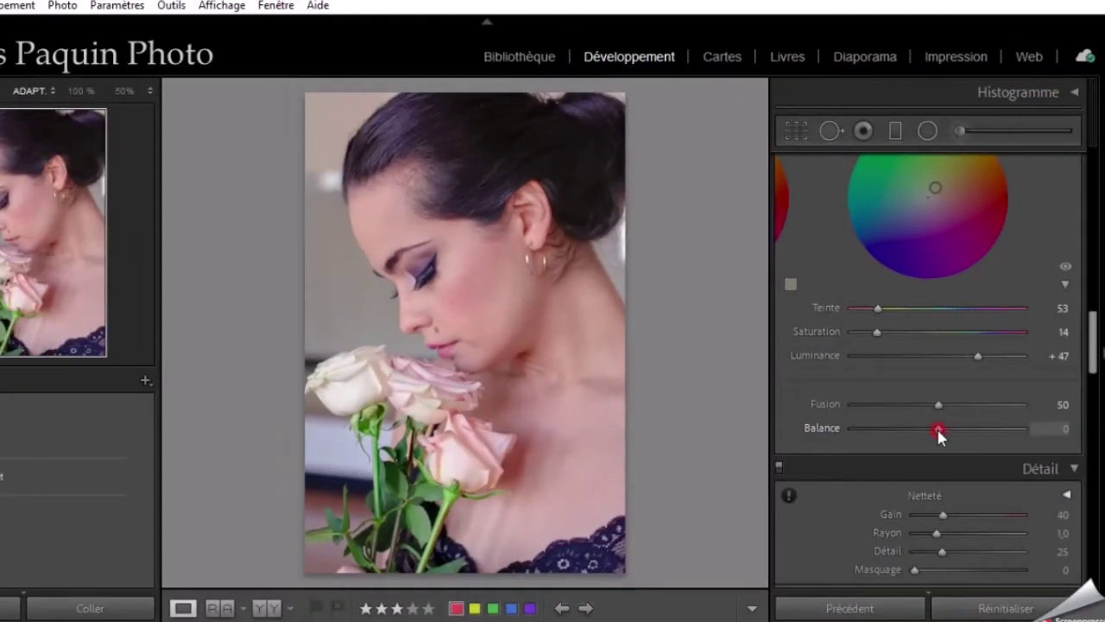
- Move the colour grading Balance from −77 to +57, toward the highlights
left_click_drag(938, 430, 872, 439)
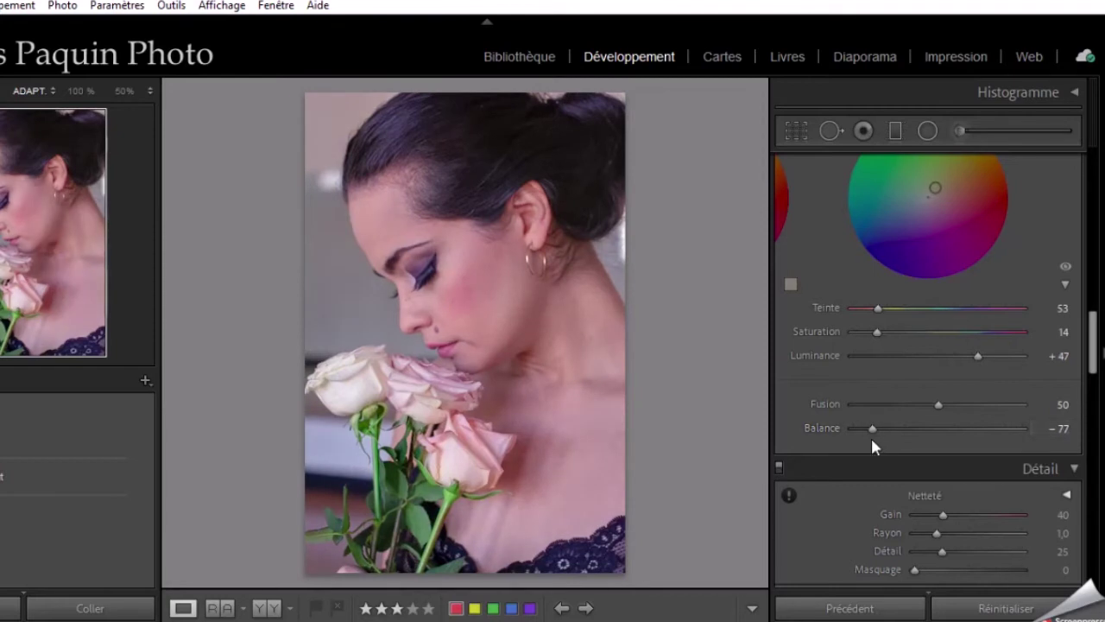
scroll(870, 440, "up", 5)
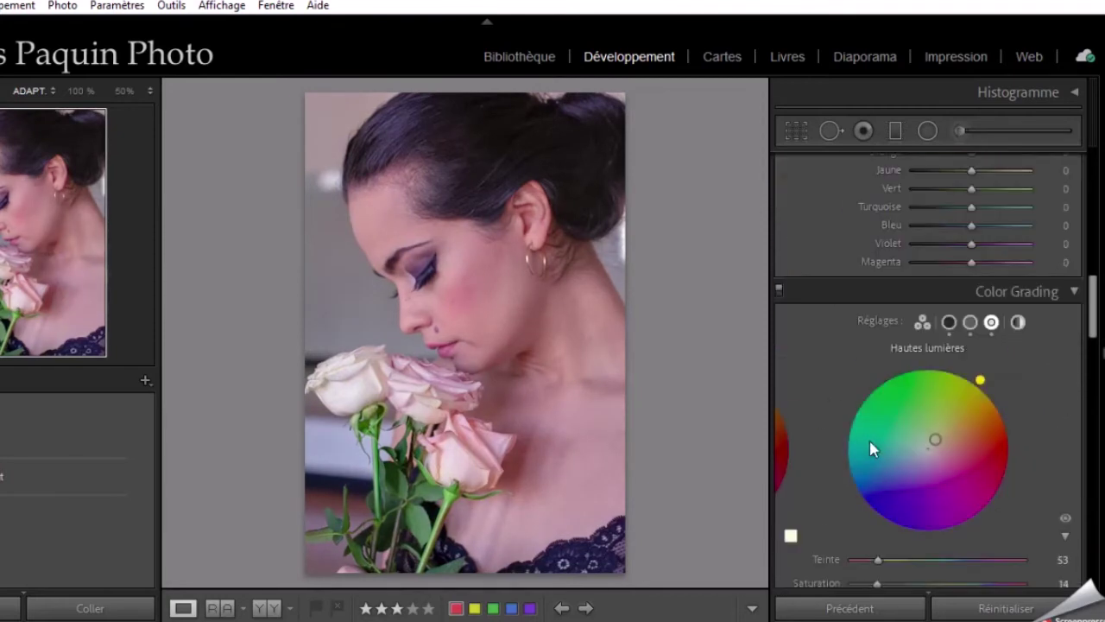
left_click(950, 323)
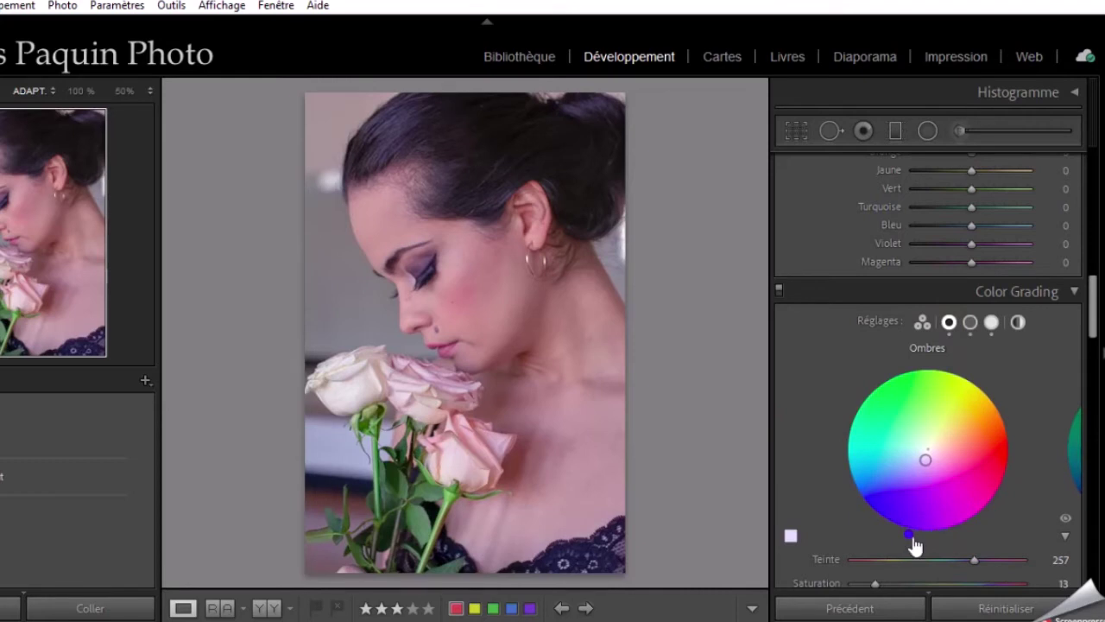
scroll(913, 544, "down", 5)
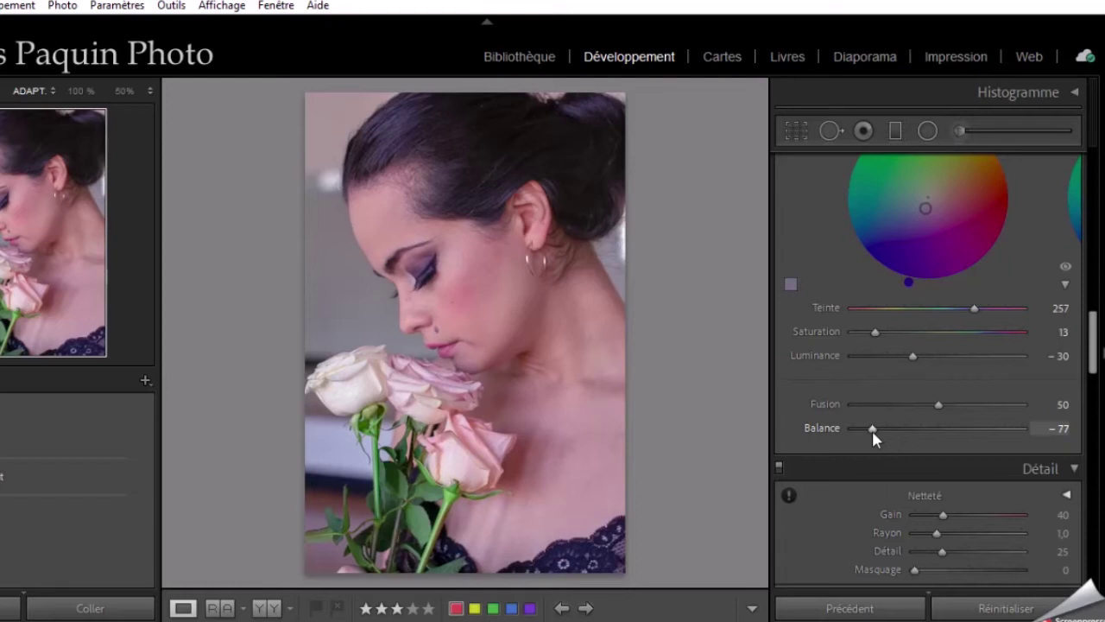
mouse_move(872, 429)
left_mouse_down()
mouse_move(939, 444)
mouse_move(988, 439)
left_mouse_up()
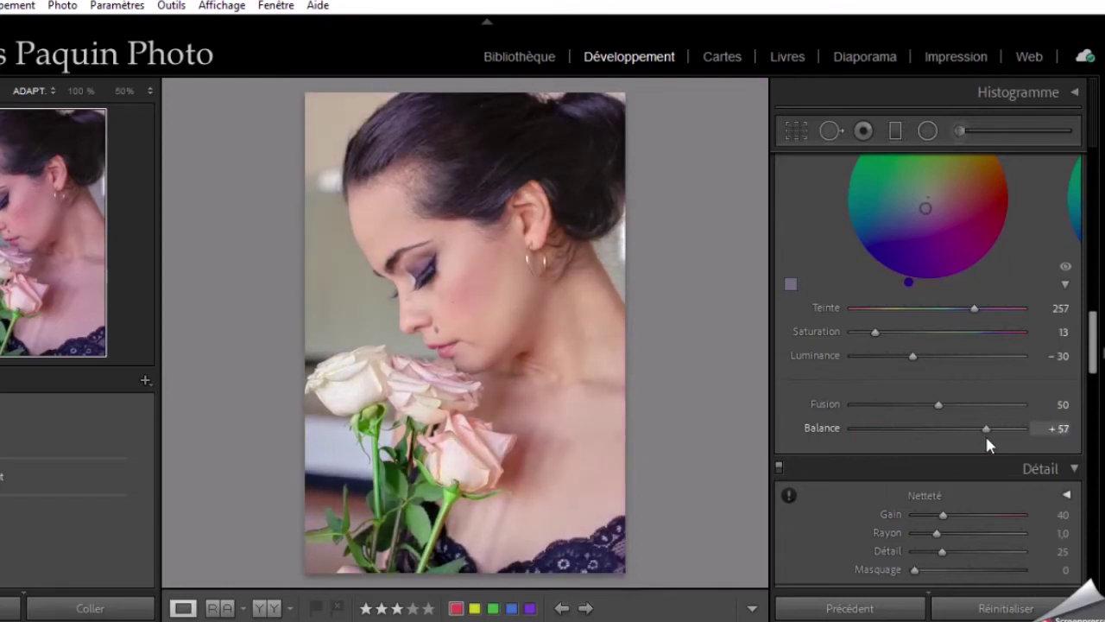
- Set the highlights grade luminance to +33 and the grading Balance to +74
scroll(985, 434, "up", 5)
scroll(962, 424, "down", 2)
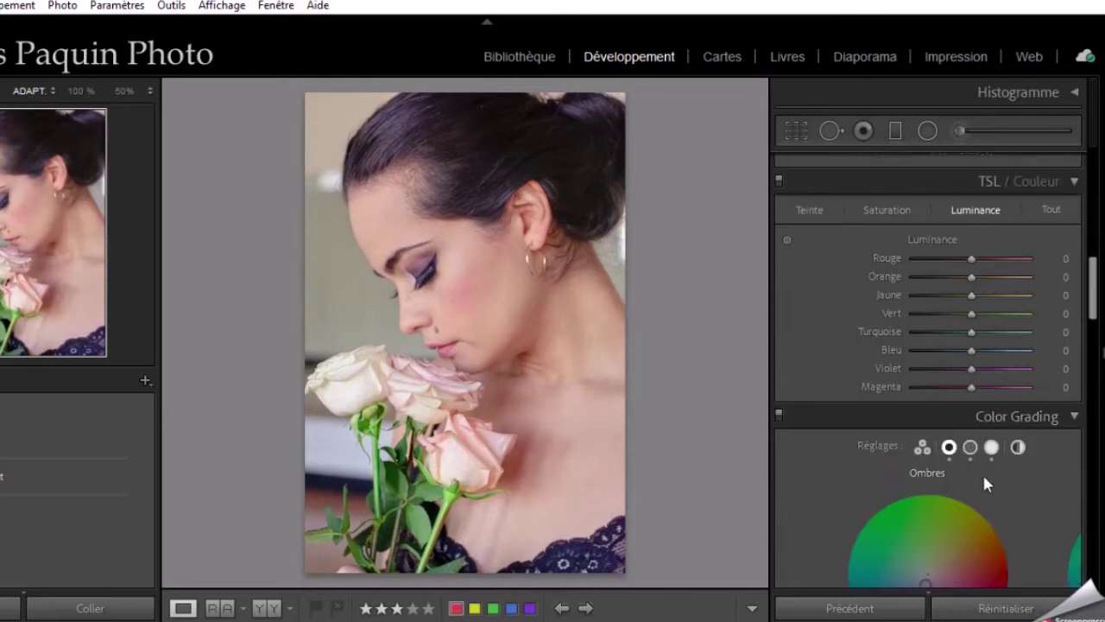
left_click(991, 447)
scroll(996, 448, "down", 3)
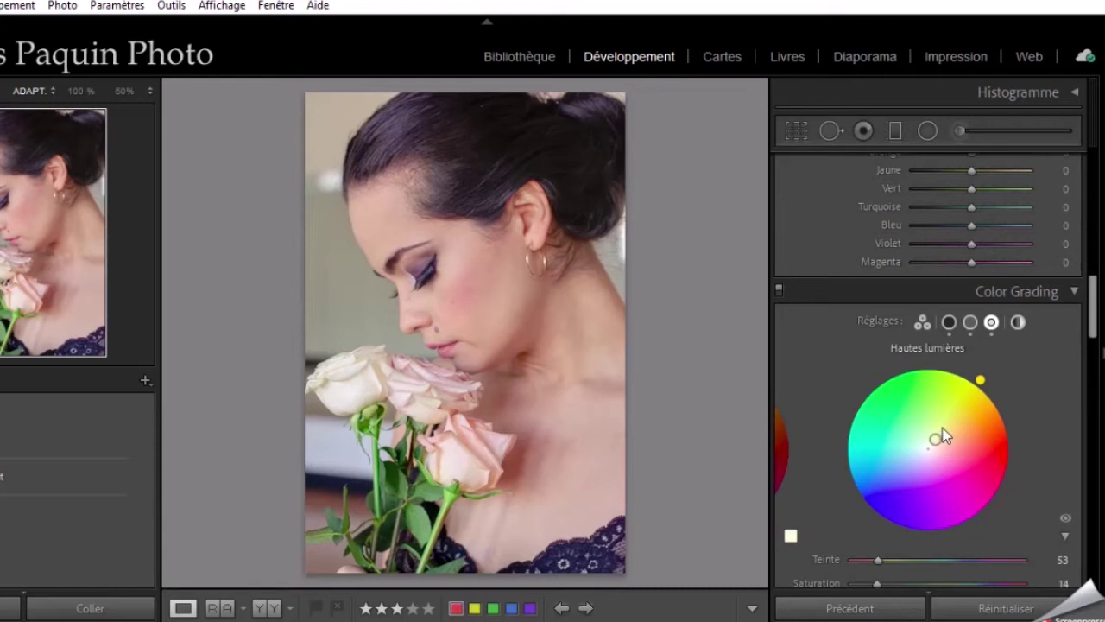
scroll(943, 436, "down", 3)
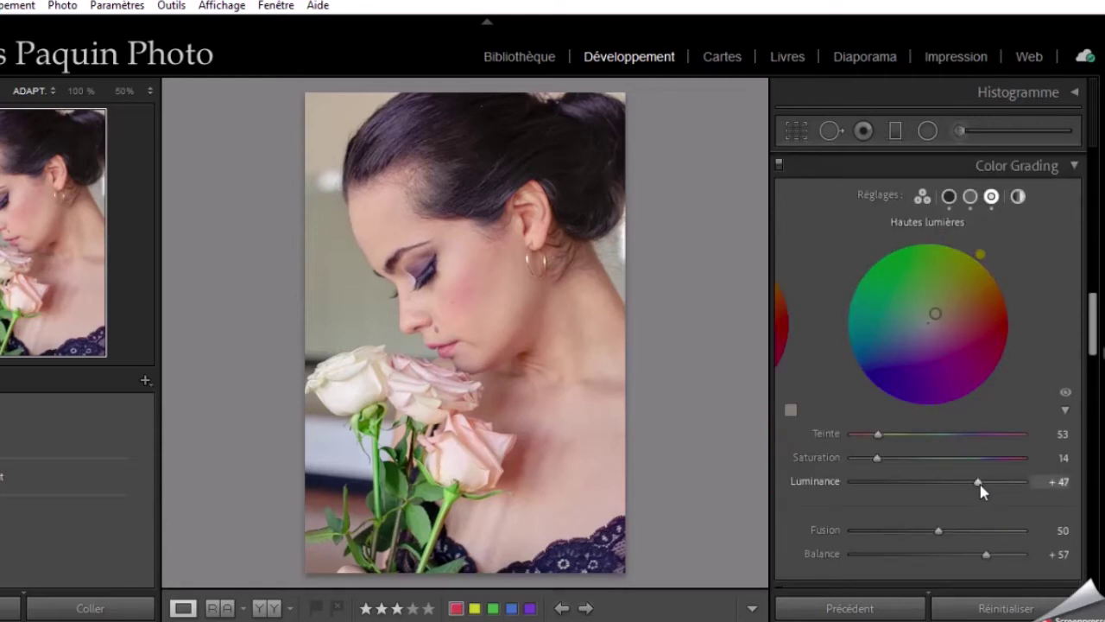
left_click_drag(979, 481, 936, 482)
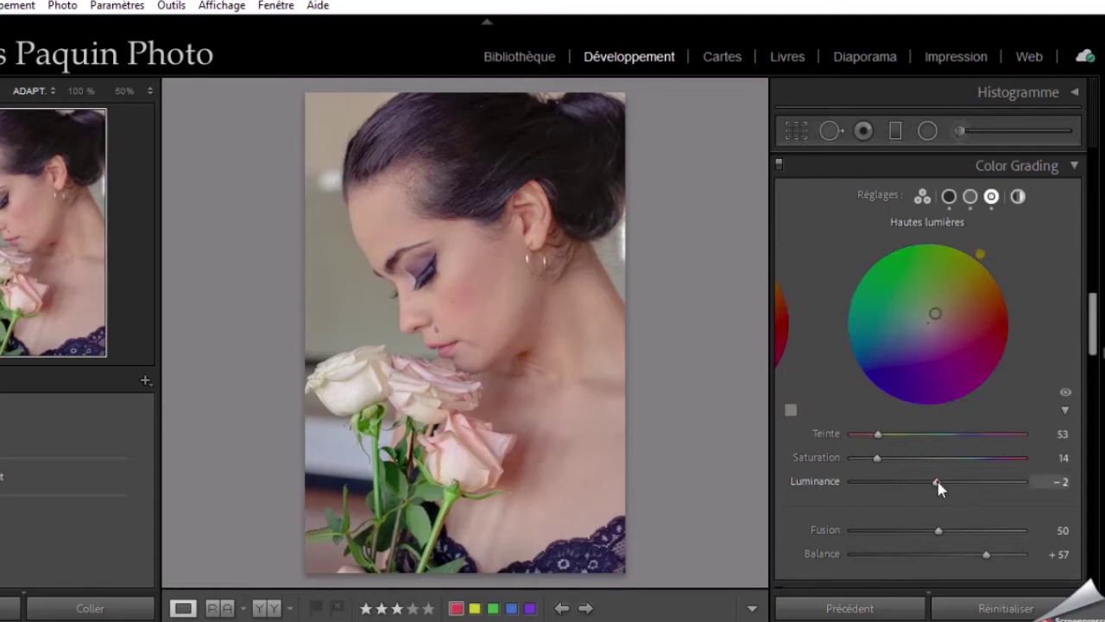
double_click(938, 482)
left_click_drag(988, 553, 1006, 554)
left_click_drag(939, 481, 967, 485)
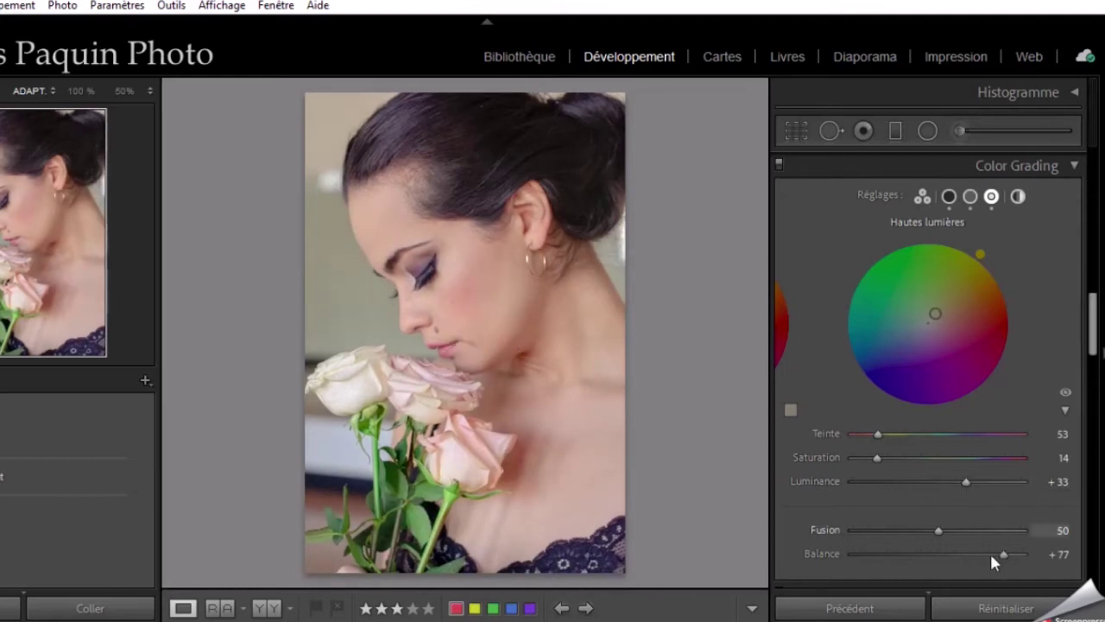
left_click_drag(1003, 554, 1001, 554)
scroll(830, 494, "down", 2)
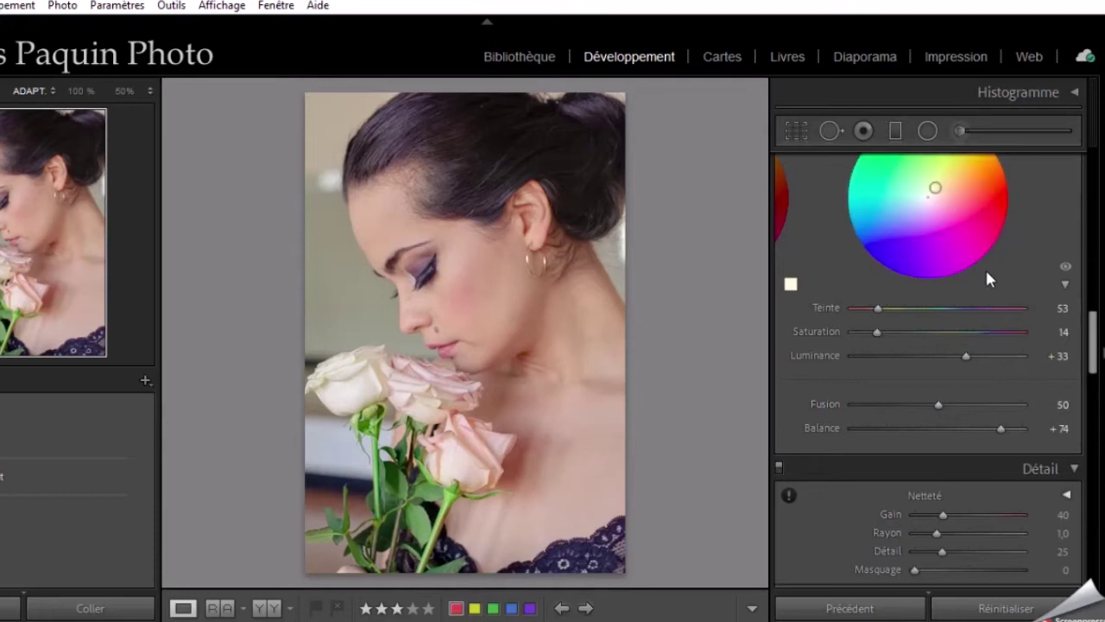
- Try colour grading Blending at 85 and 13, then settle it at 36
scroll(985, 268, "up", 2)
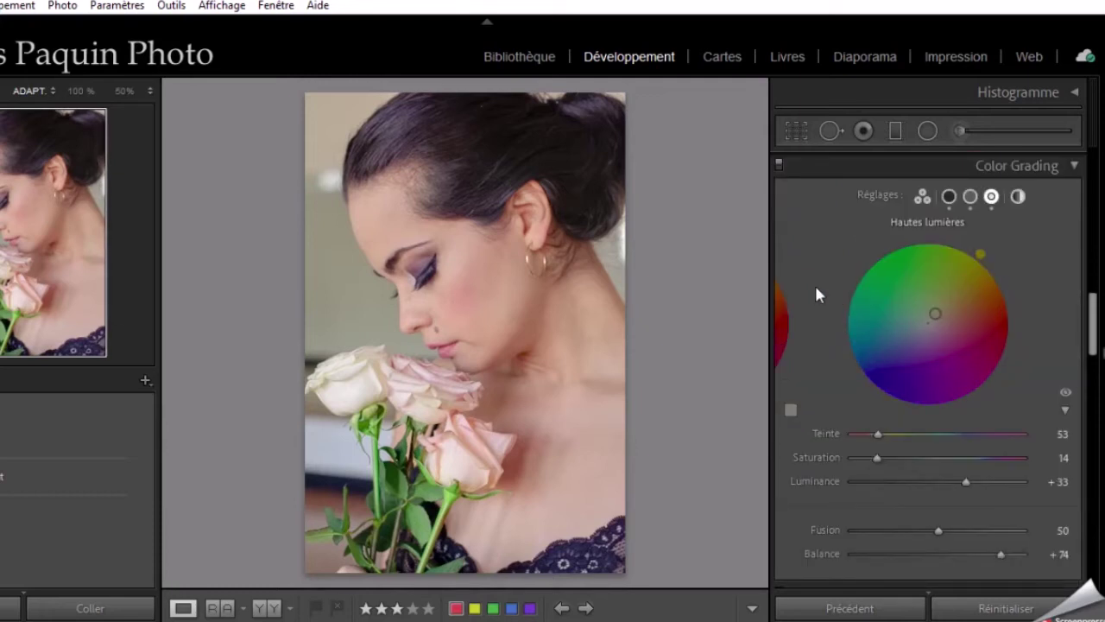
scroll(817, 294, "down", 2)
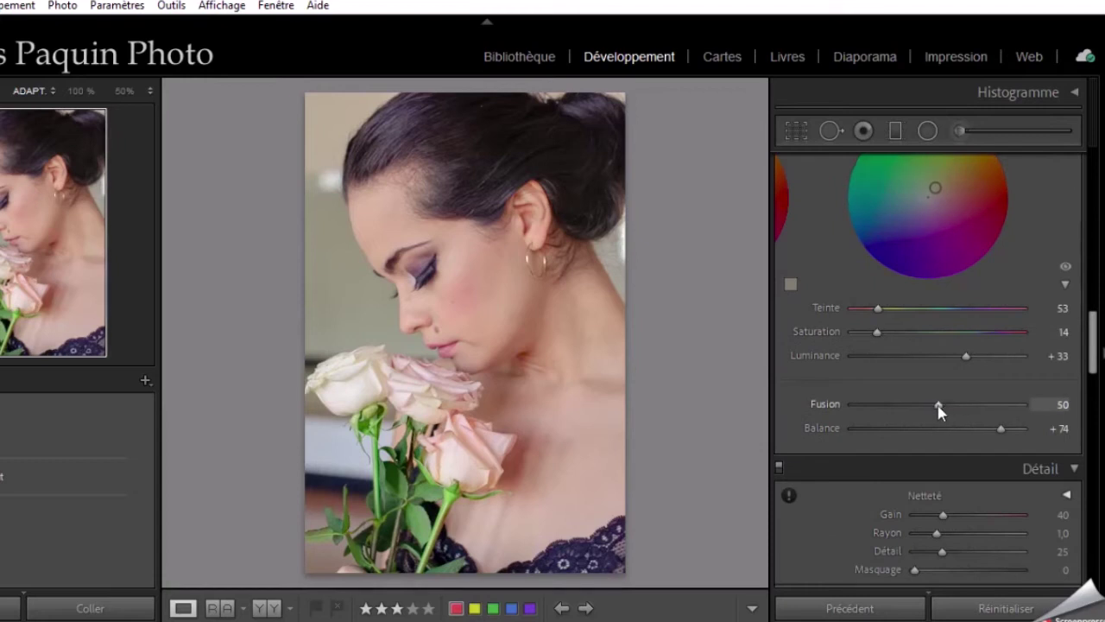
left_click_drag(939, 405, 997, 416)
scroll(1019, 237, "up", 2)
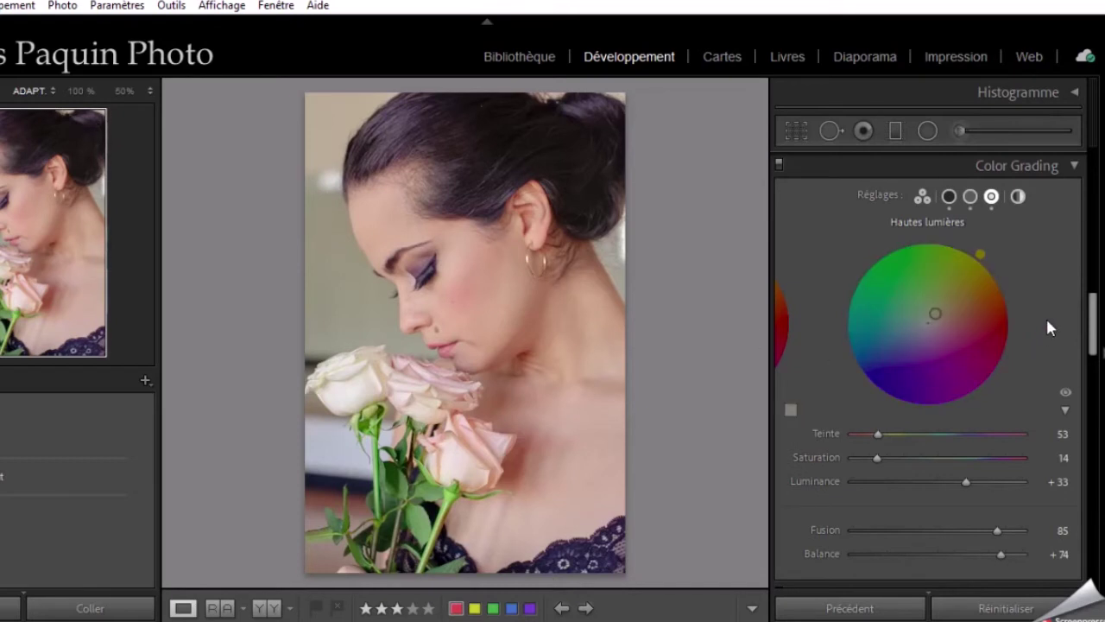
scroll(1048, 327, "down", 2)
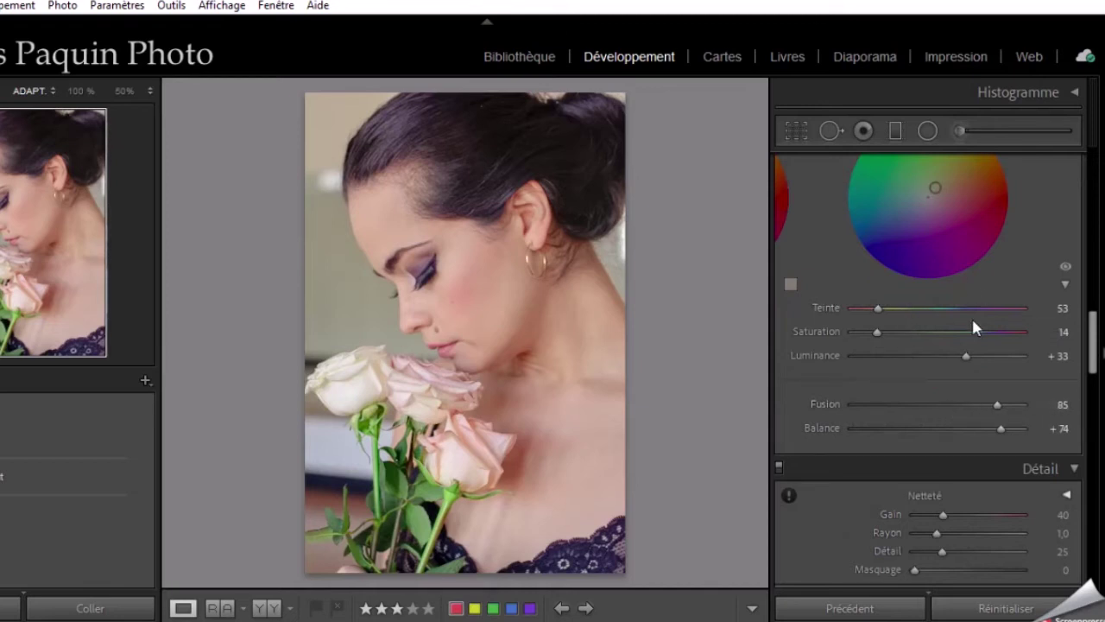
scroll(959, 266, "up", 2)
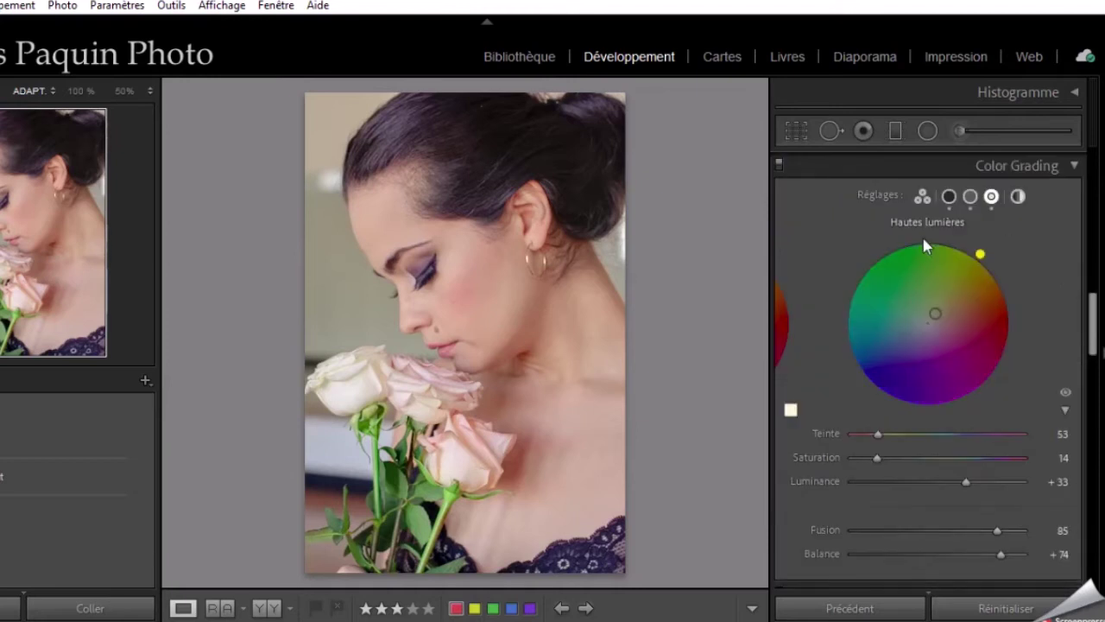
scroll(923, 233, "down", 2)
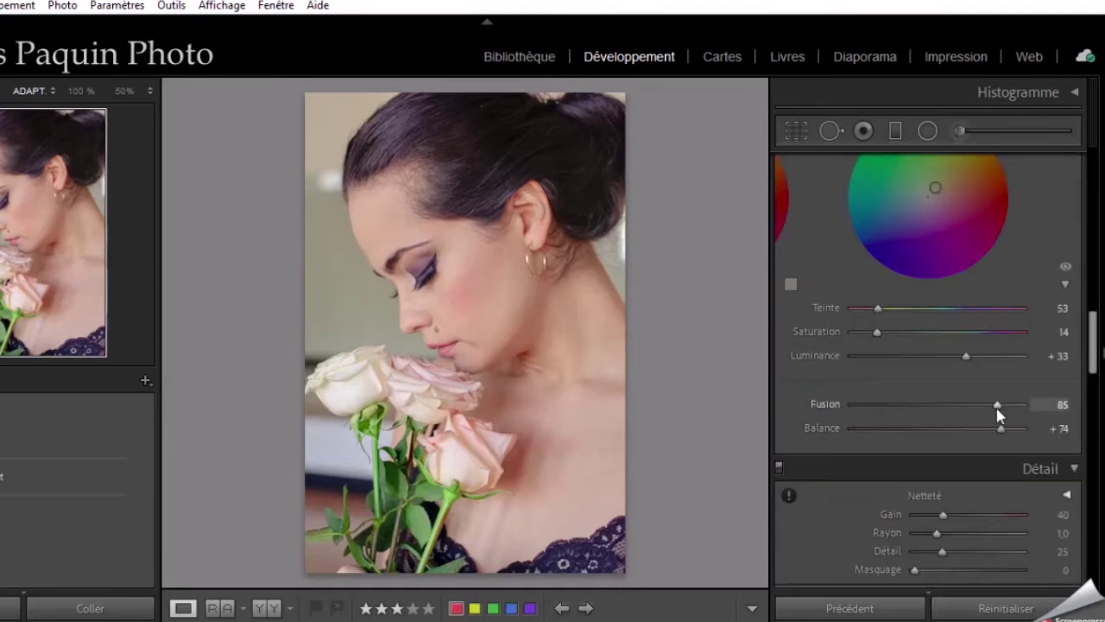
left_click_drag(997, 413, 921, 416)
scroll(967, 343, "up", 3)
scroll(965, 333, "down", 2)
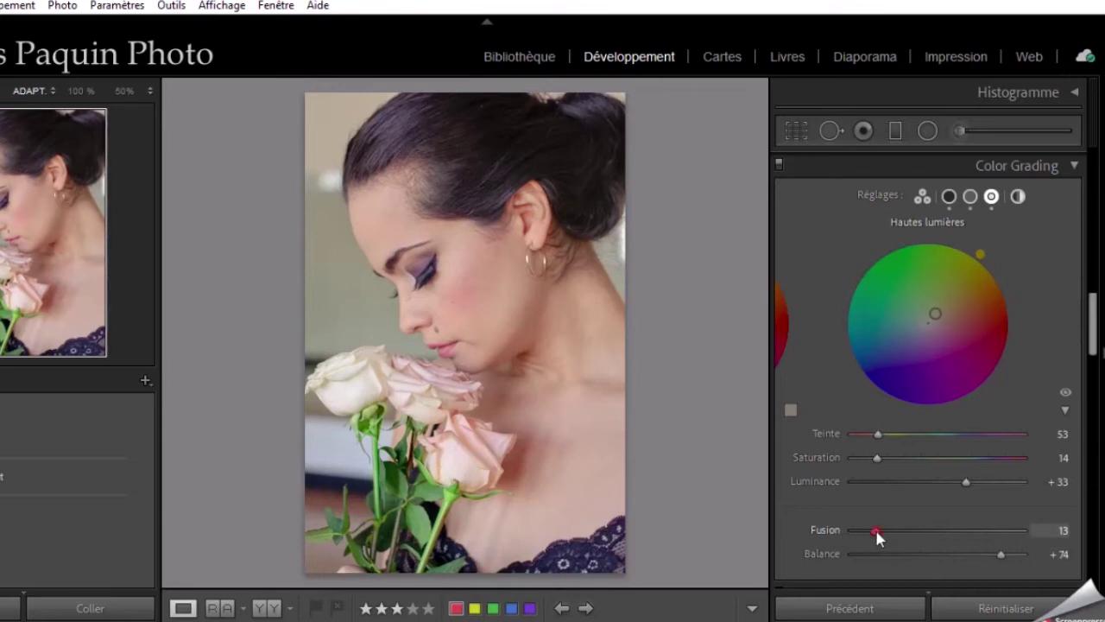
left_click_drag(875, 532, 915, 531)
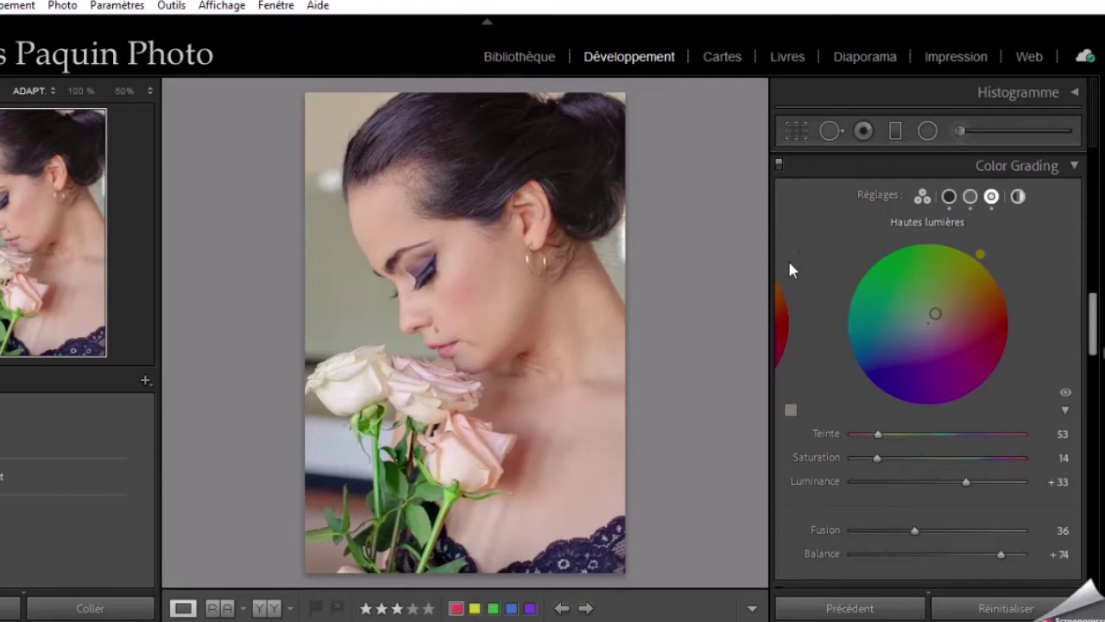
left_click(778, 163)
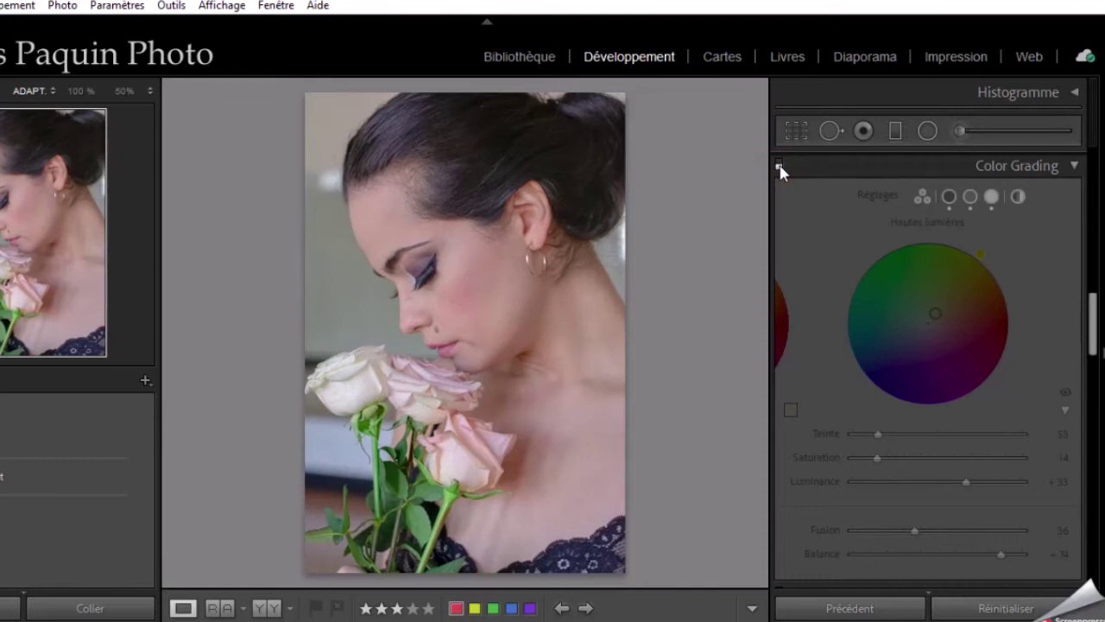
left_click(779, 164)
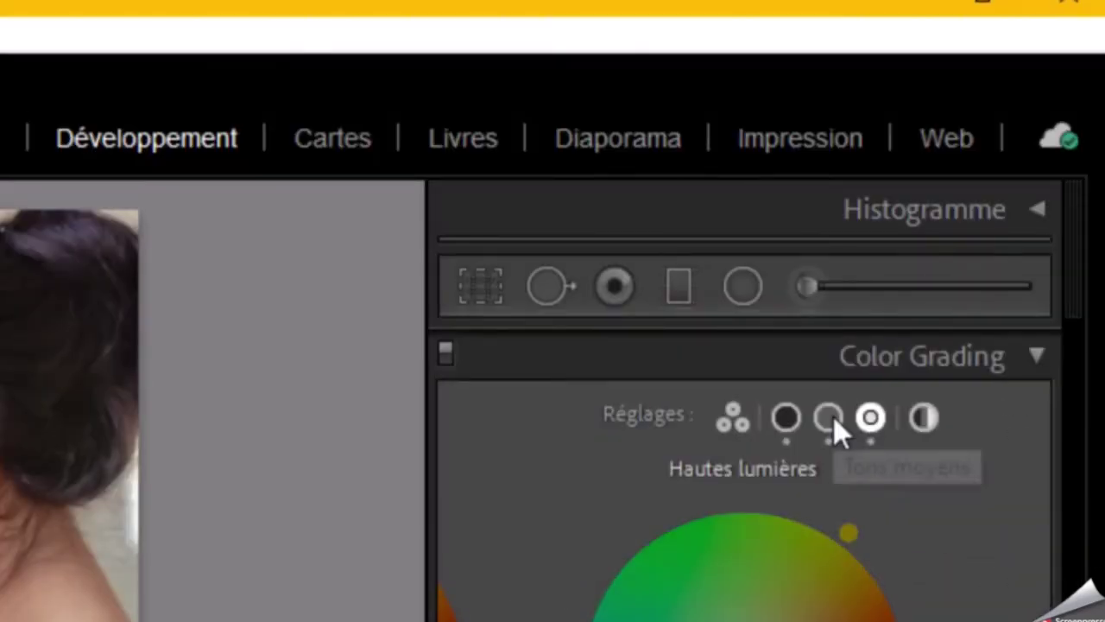
- Review the midtones wheel, then the shadows wheel at hue 257, saturation 13, luminance −30
left_click(833, 417)
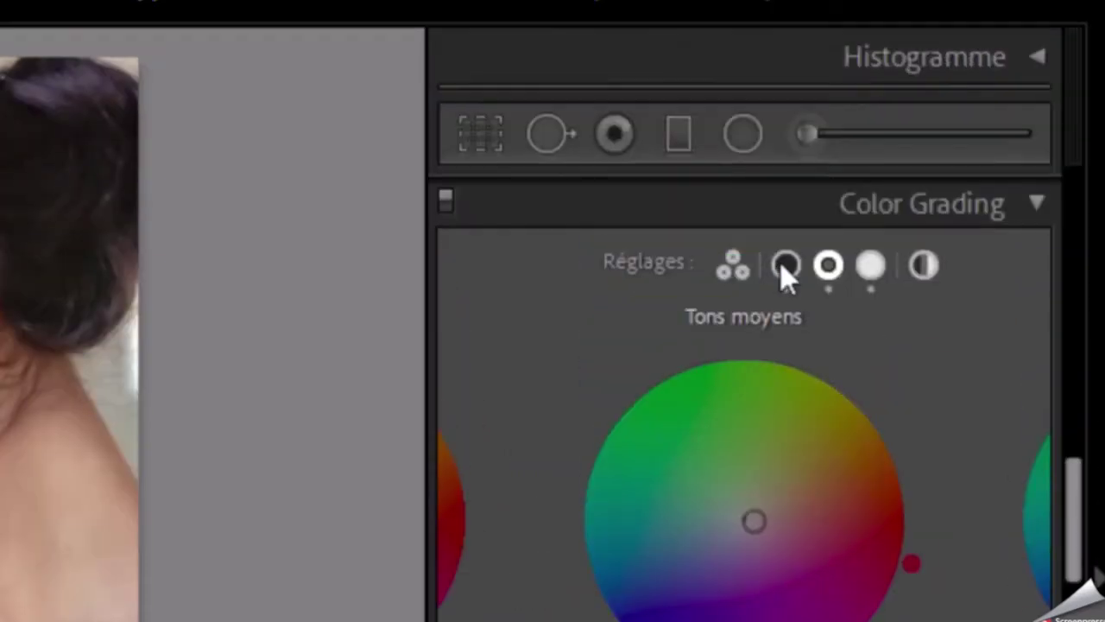
left_click(787, 268)
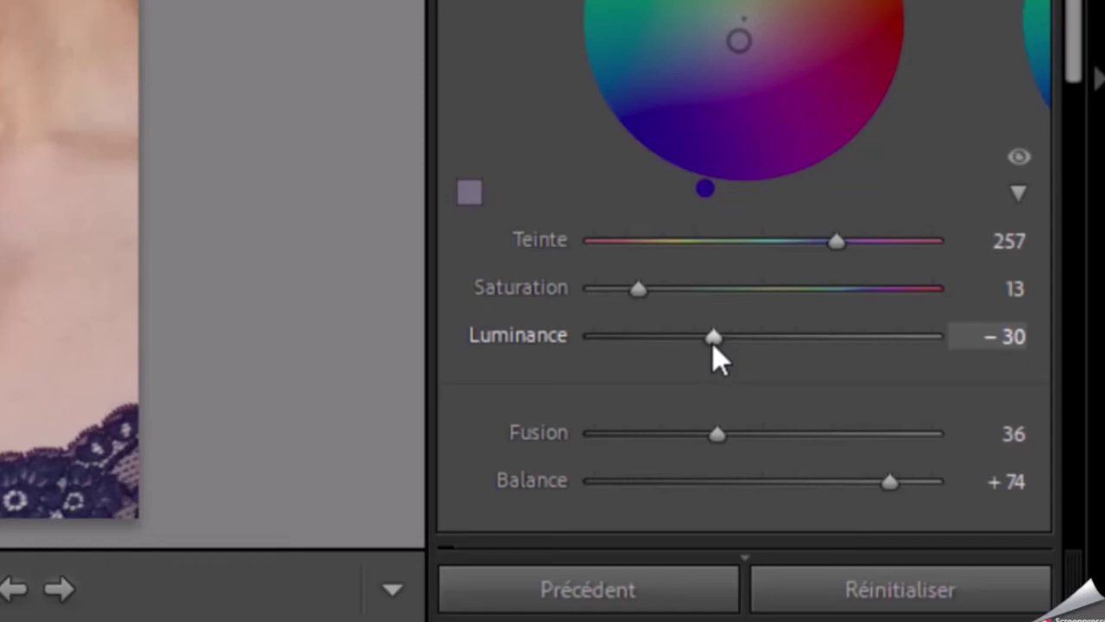
scroll(712, 344, "down", 3)
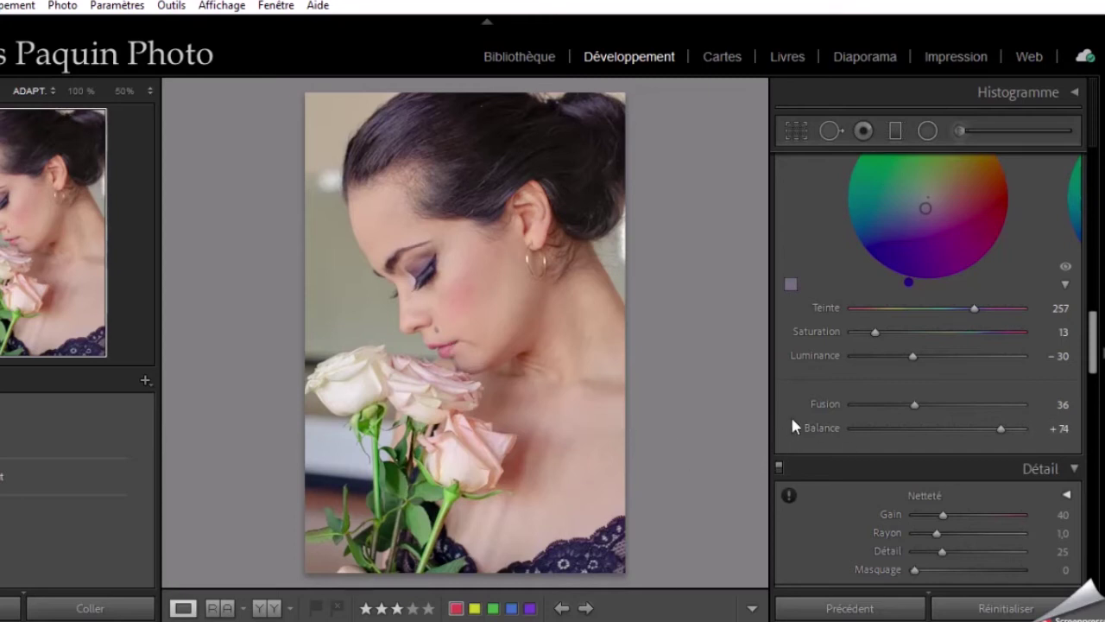
- Try dehaze at +59, reset it, then set dehaze to −15
scroll(793, 422, "up", 3)
scroll(792, 421, "up", 2)
scroll(792, 421, "up", 2)
scroll(793, 421, "up", 3)
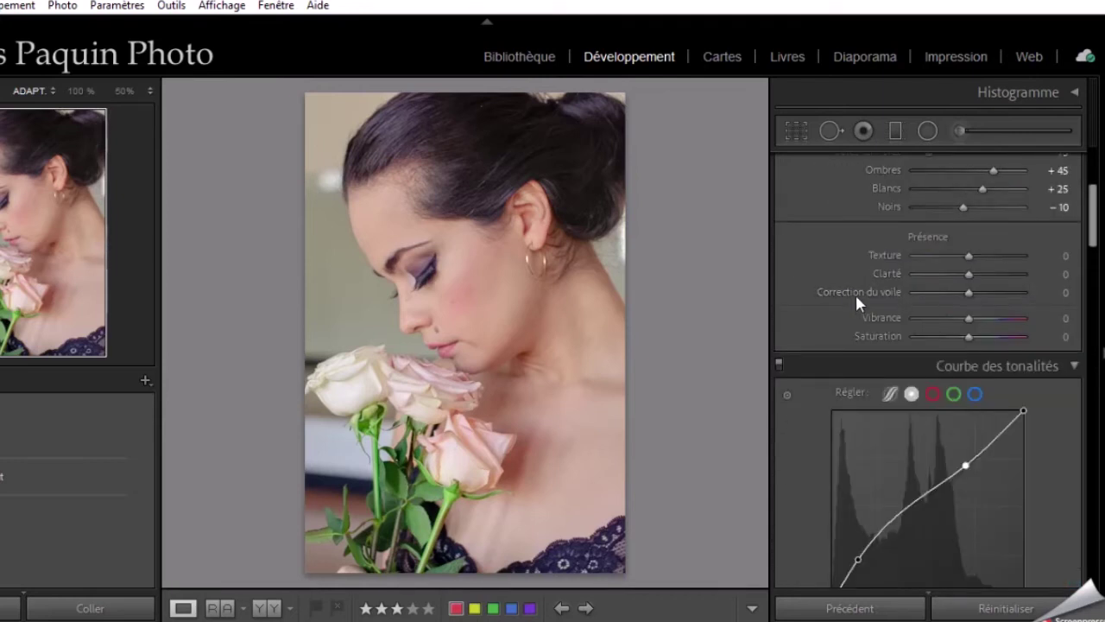
scroll(855, 292, "up", 2)
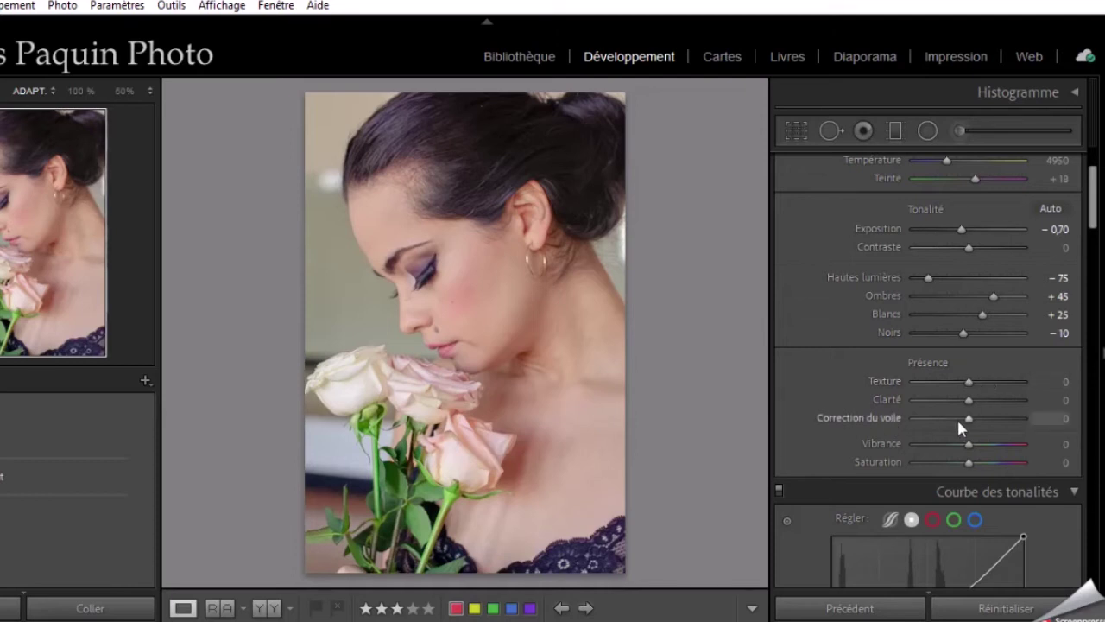
left_click_drag(969, 421, 1001, 427)
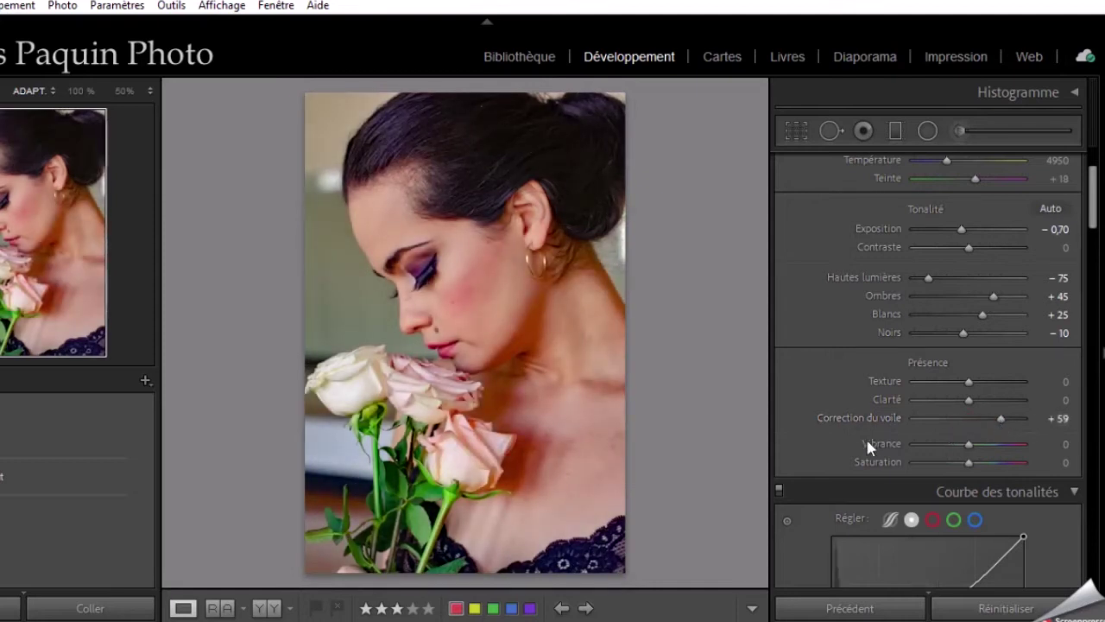
double_click(884, 417)
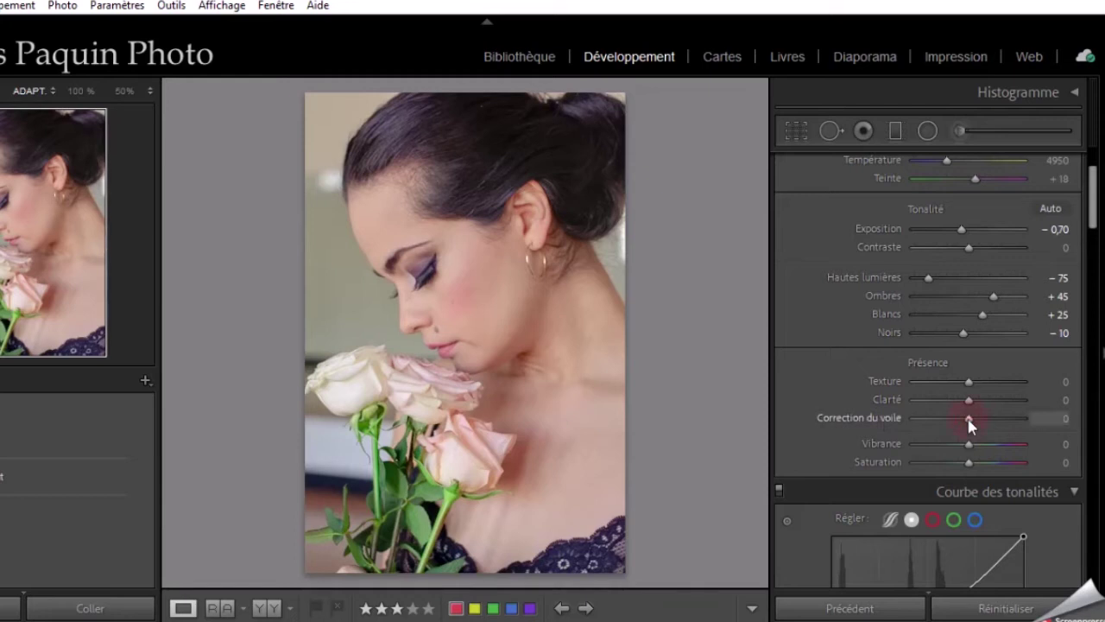
scroll(968, 419, "down", 4)
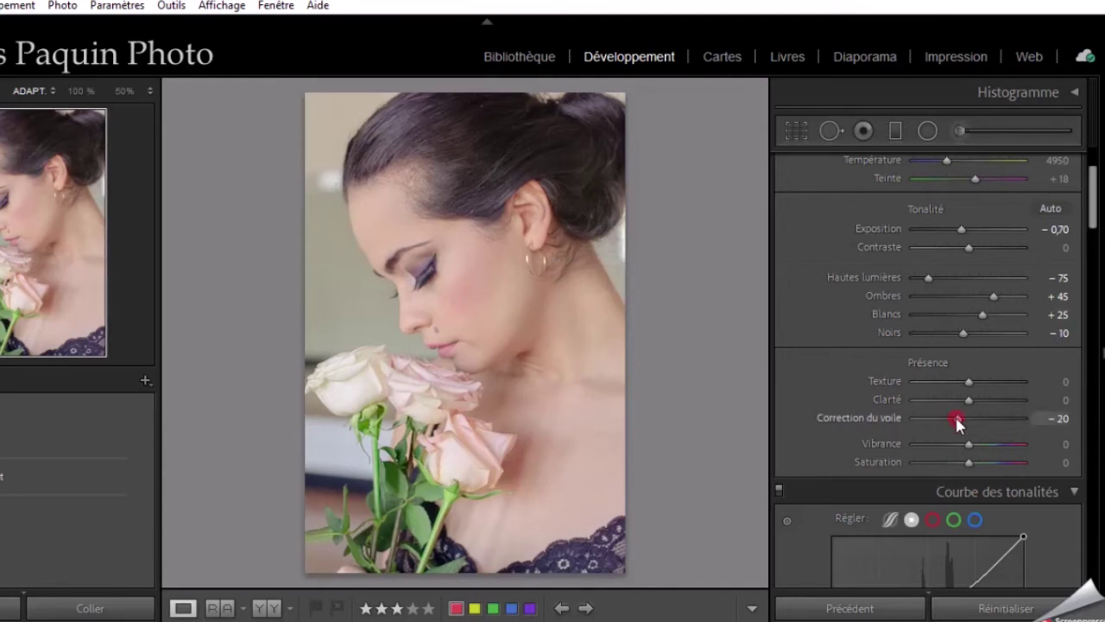
left_click_drag(956, 417, 958, 418)
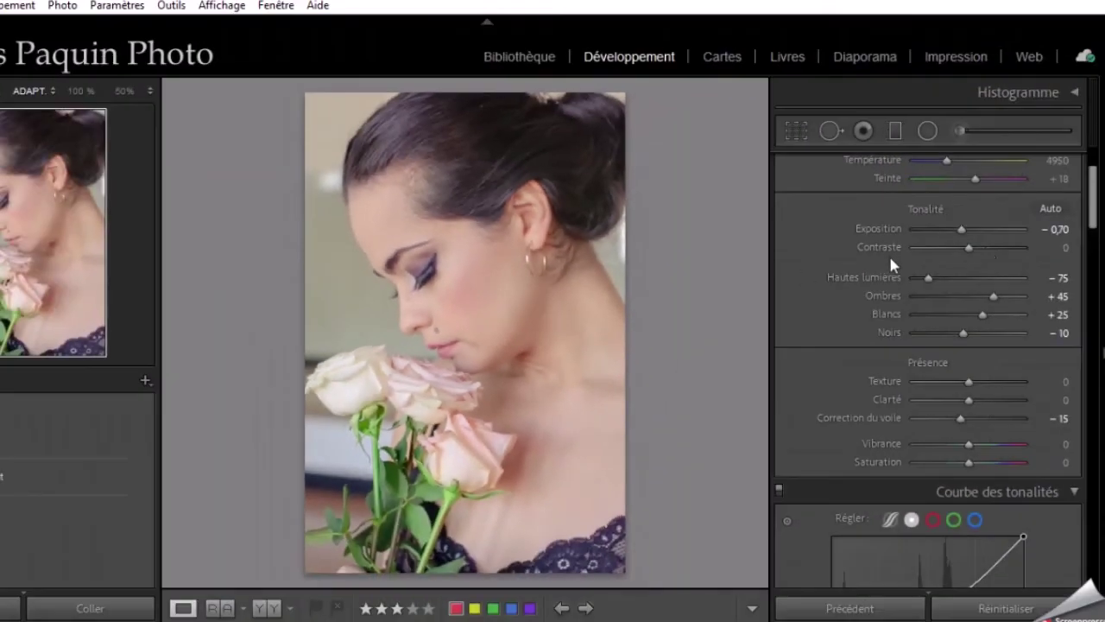
- Raise contrast to +10 and lower vibrance to −10
left_click(969, 249)
key("Up")
key("Up")
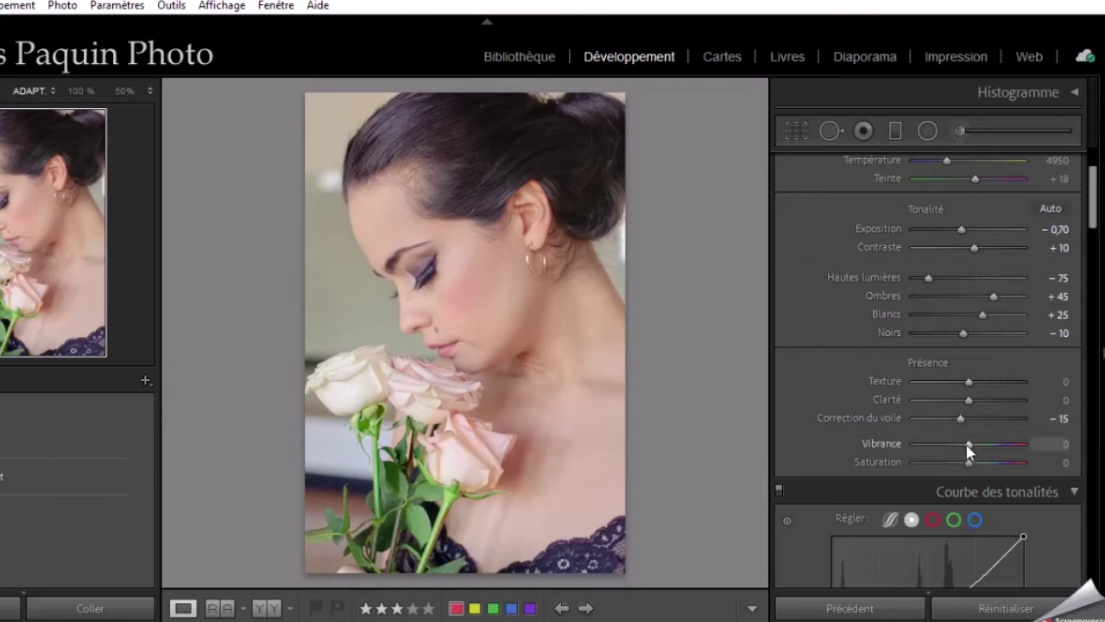
left_click_drag(969, 446, 966, 445)
scroll(968, 445, "down", 1)
scroll(962, 230, "down", 1)
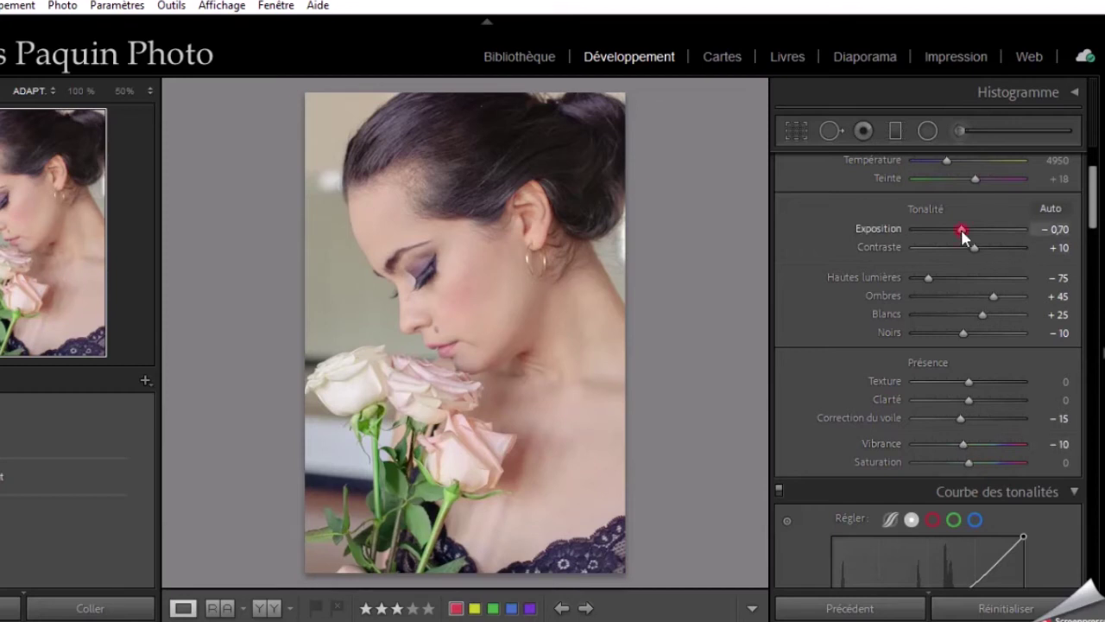
scroll(962, 231, "down", 1)
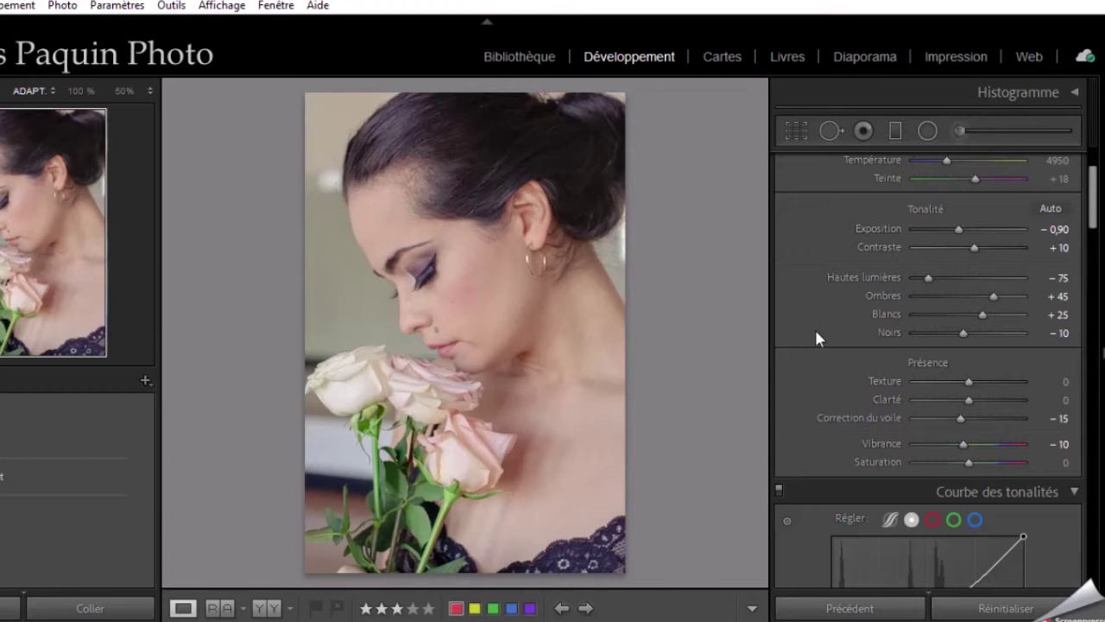
- Inspect the skin at 100% and set luminance noise reduction to 35, detail 61, contrast 31
scroll(816, 333, "down", 5)
scroll(815, 335, "down", 3)
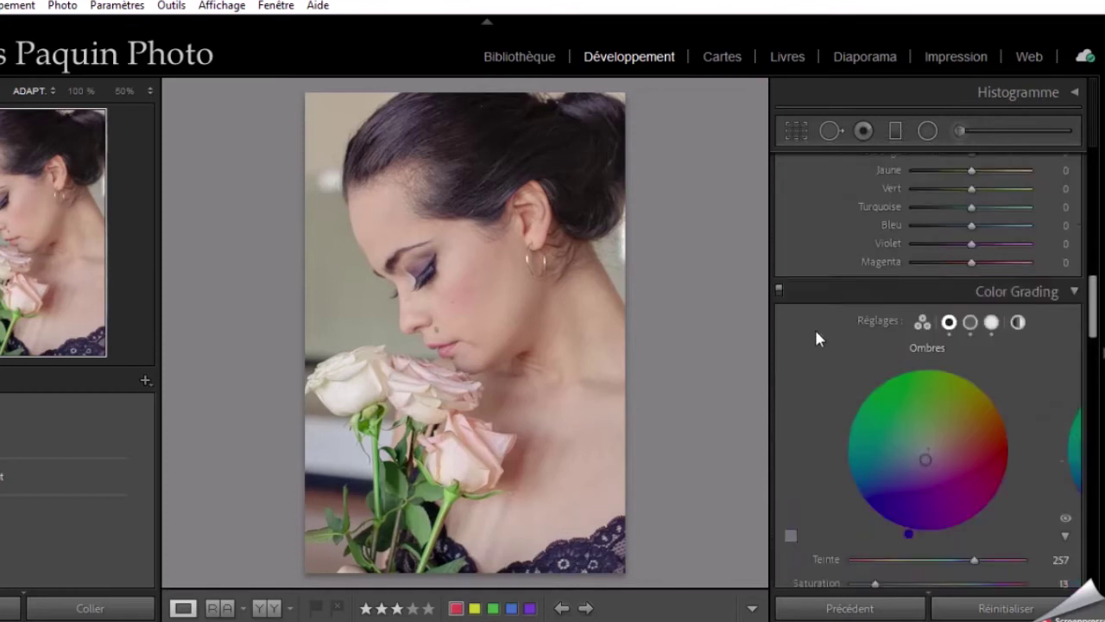
scroll(816, 335, "down", 3)
scroll(816, 335, "down", 2)
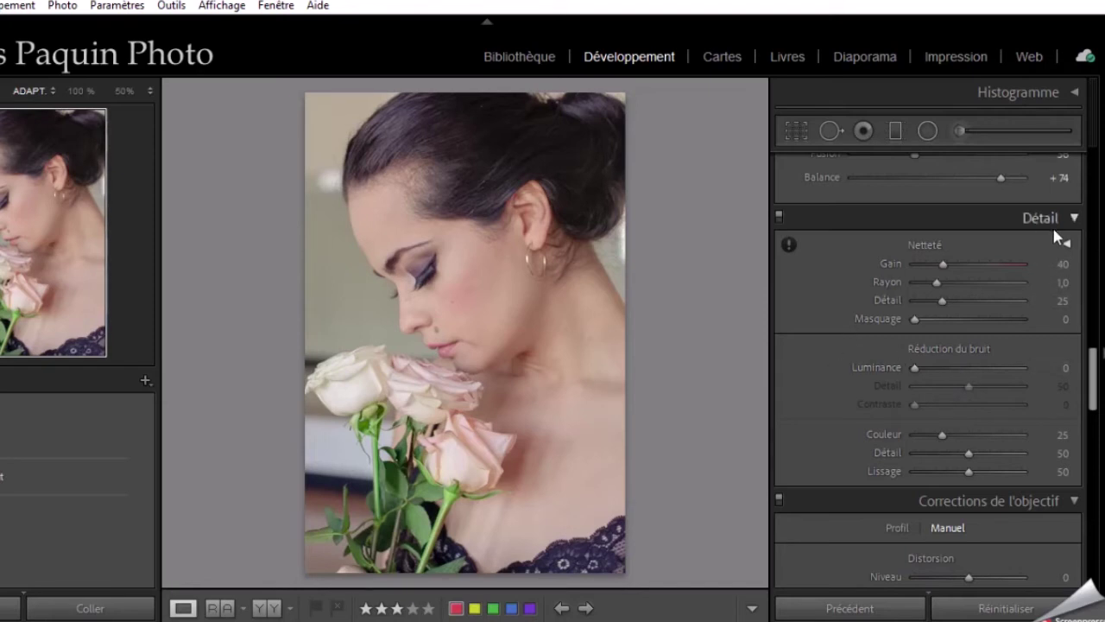
left_click(789, 246)
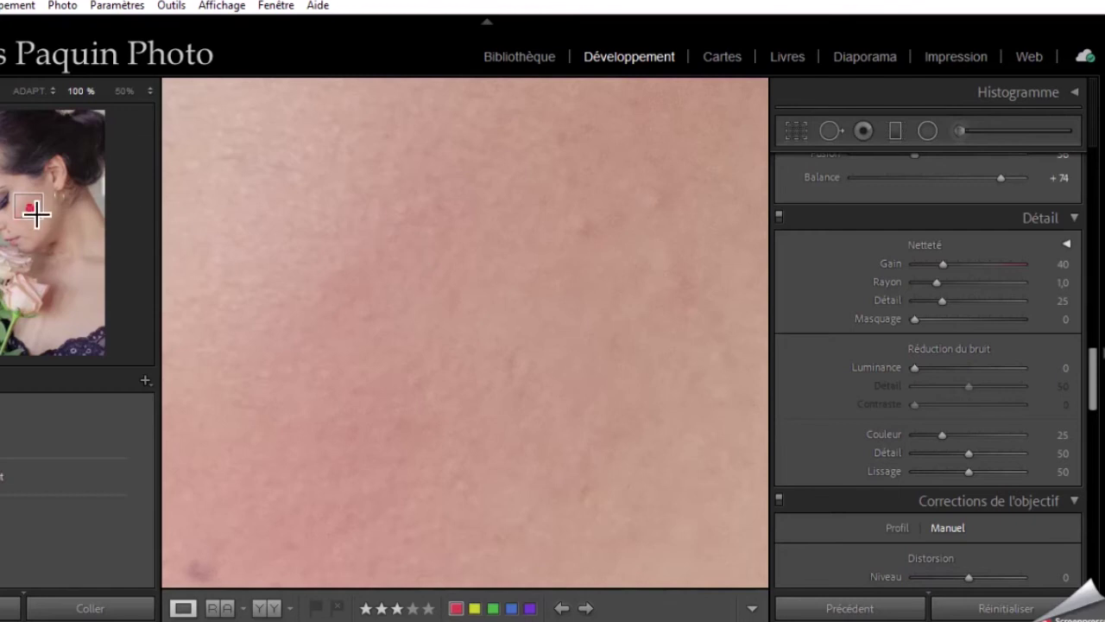
left_click_drag(35, 213, 35, 183)
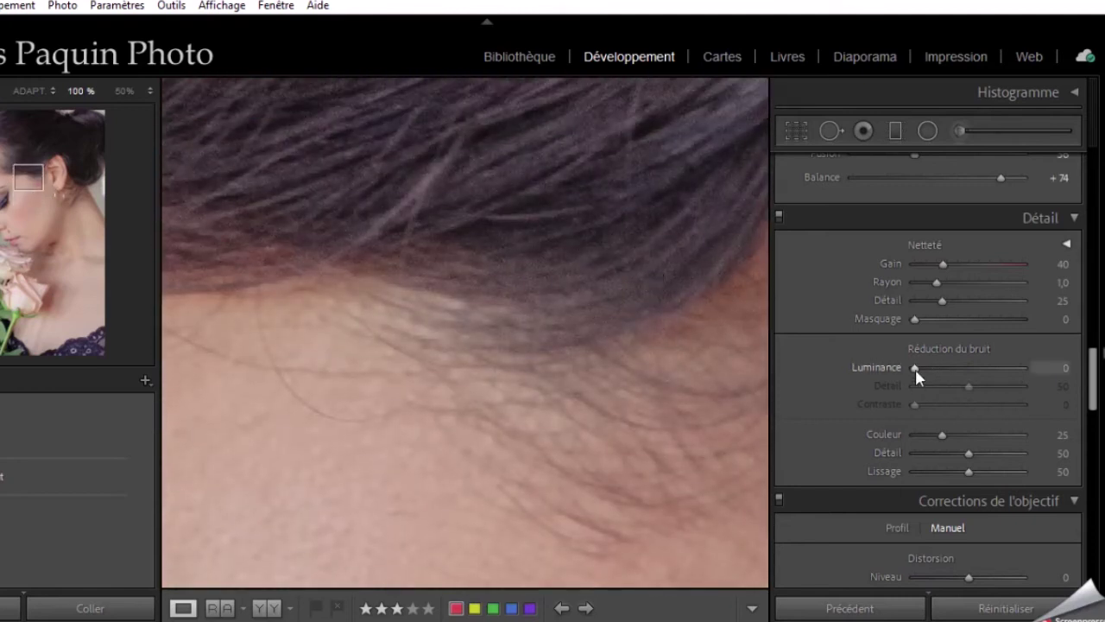
left_click_drag(915, 369, 956, 383)
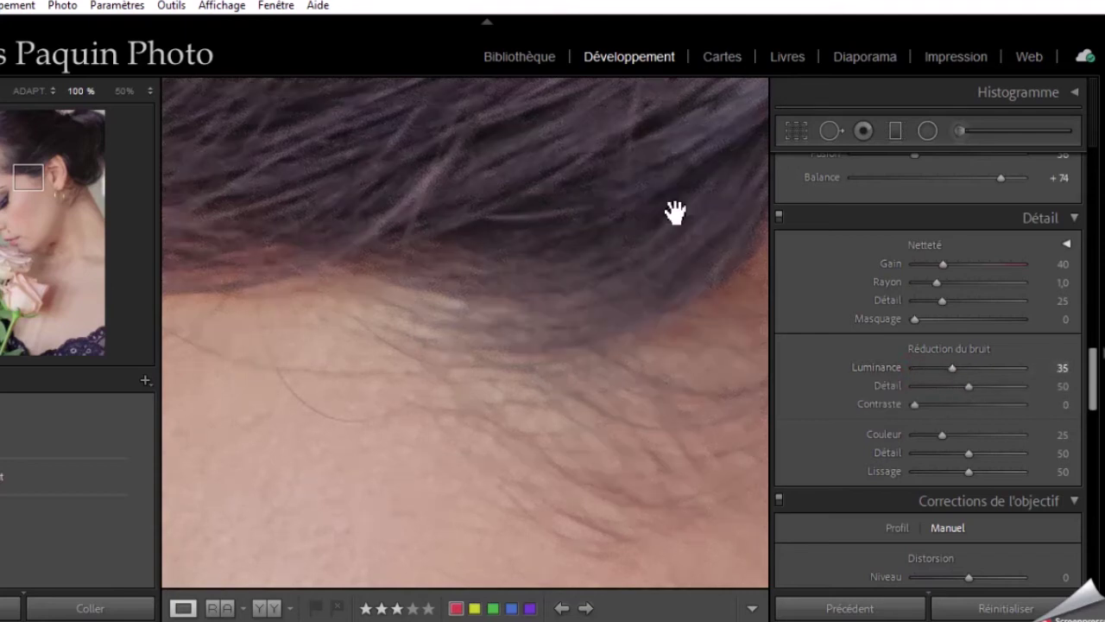
left_click_drag(967, 393, 980, 395)
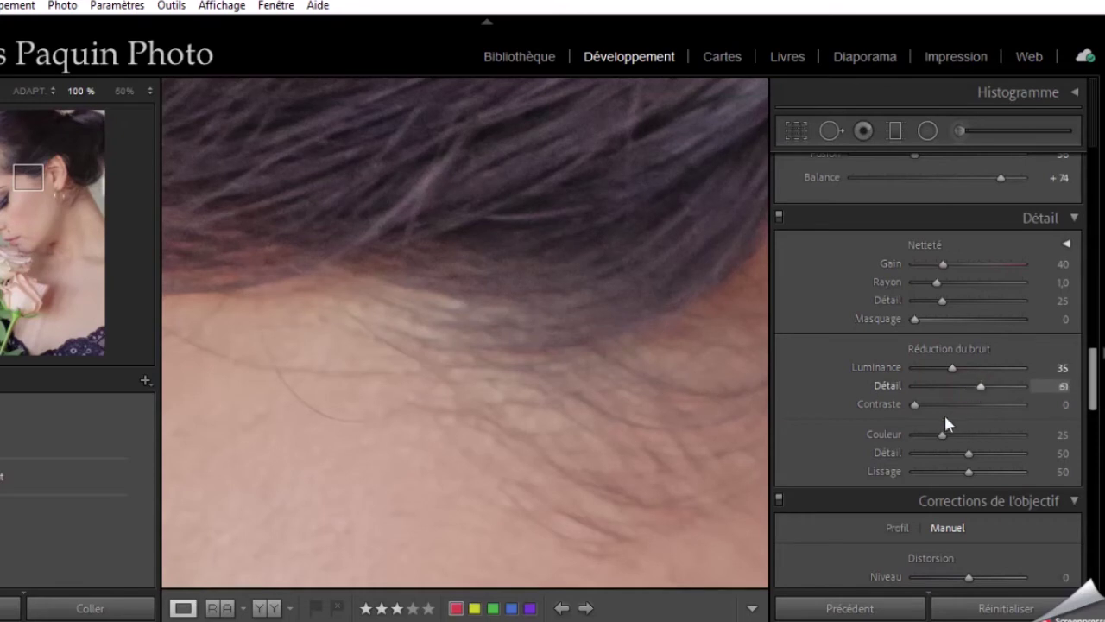
left_click_drag(916, 405, 948, 406)
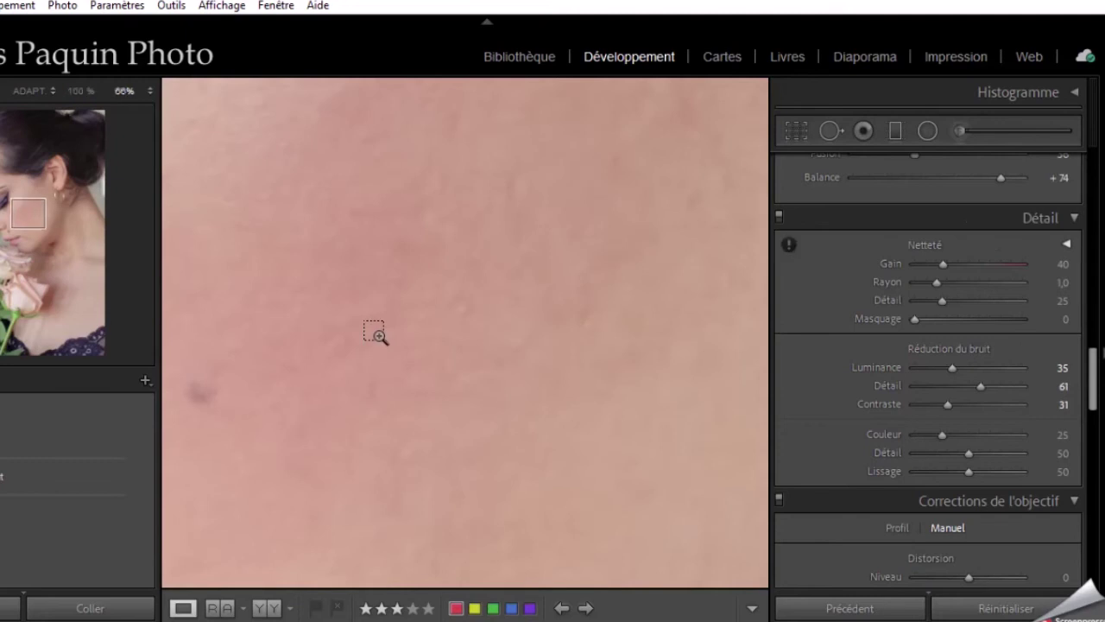
- With the eye in view, set sharpening amount 72, radius 2,5 and detail 67
mouse_move(32, 222)
left_mouse_down()
mouse_move(20, 196)
mouse_move(11, 207)
left_mouse_up()
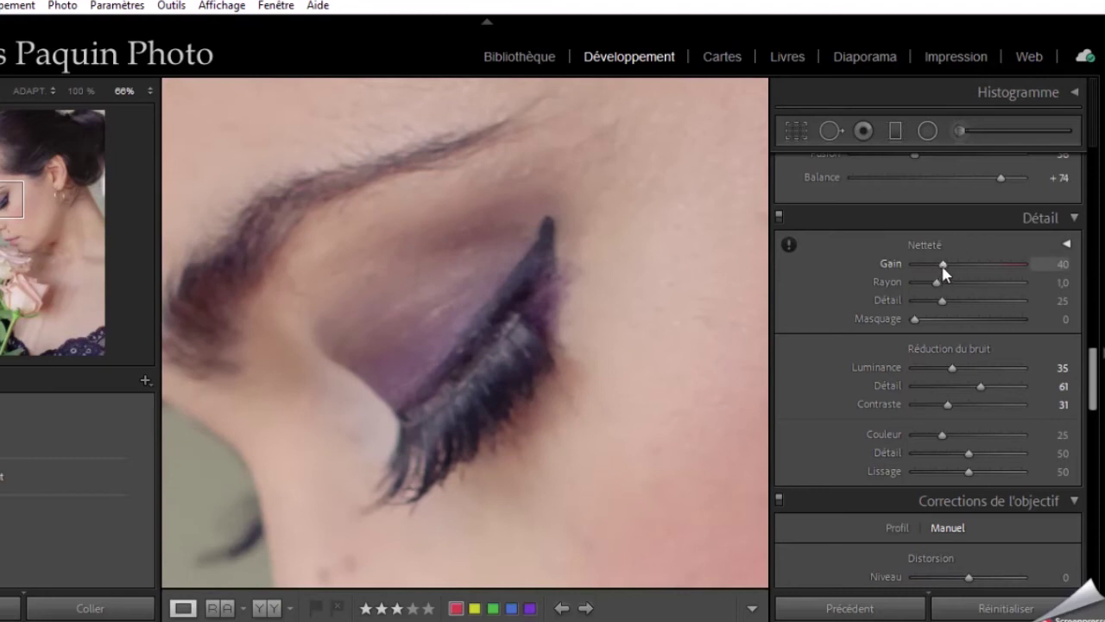
left_click_drag(943, 264, 965, 266)
left_click(967, 264)
key("alt")
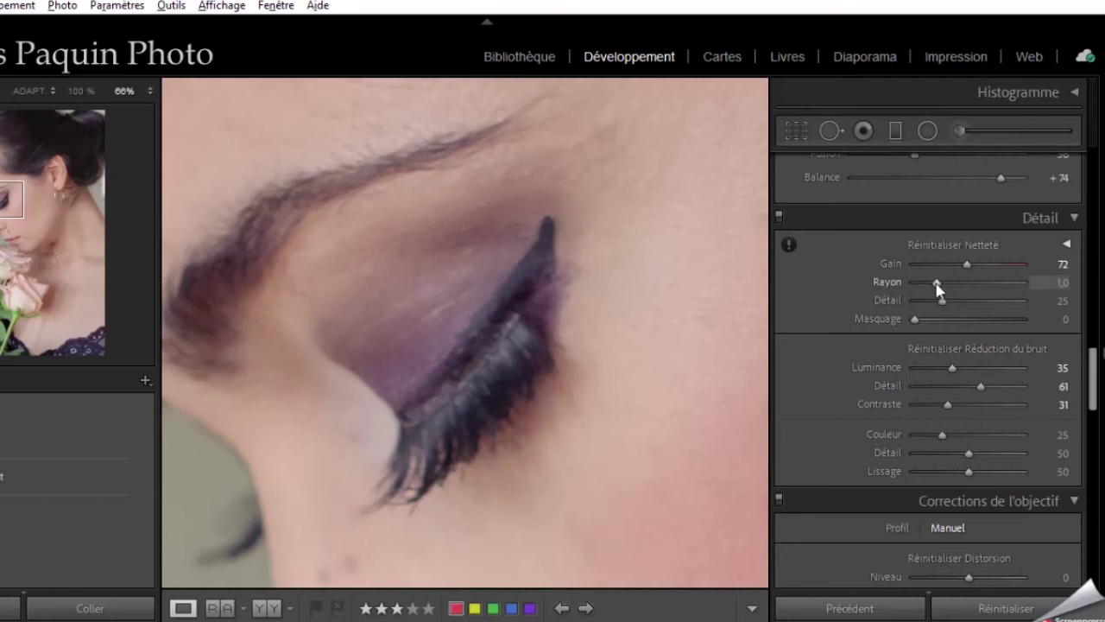
left_click_drag(936, 283, 1001, 294)
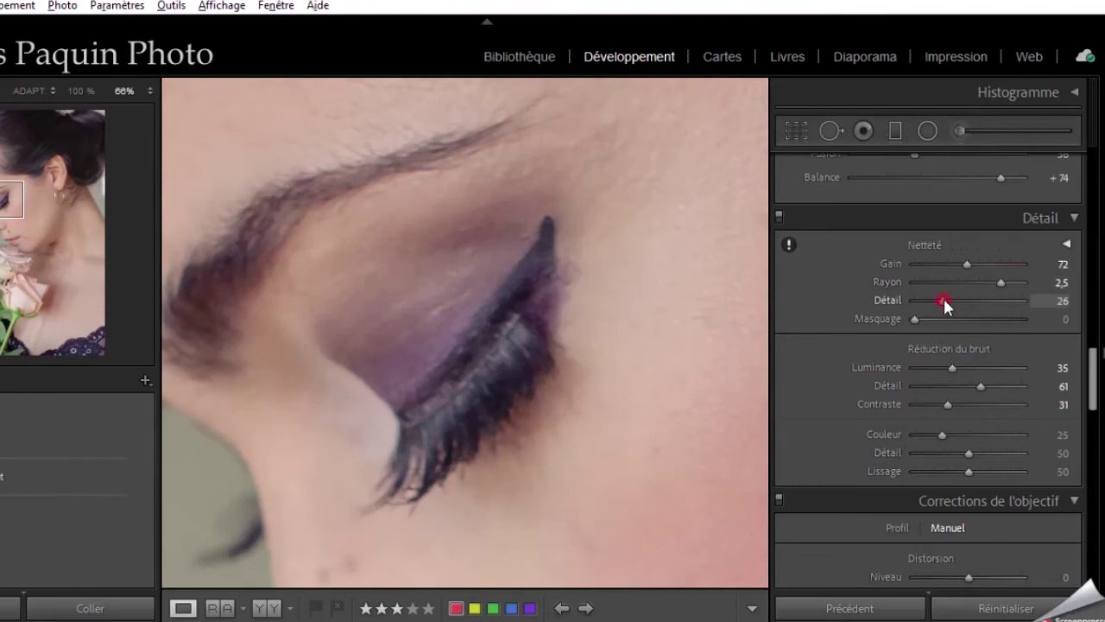
left_click_drag(943, 302, 988, 302)
key("alt")
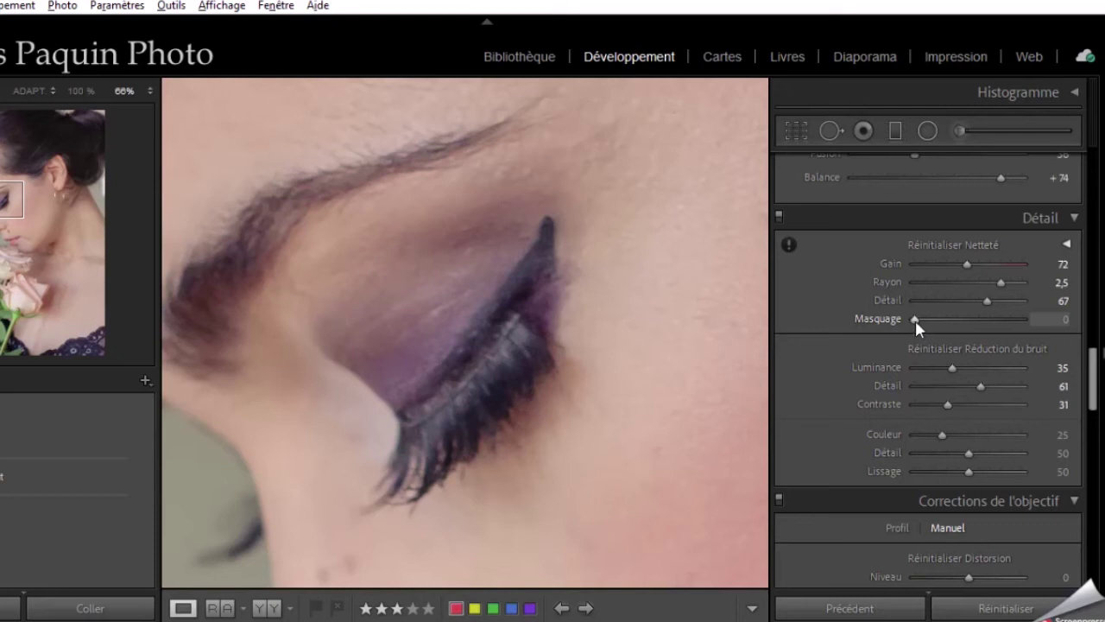
- Raise sharpening masking to 84 using the mask preview, then pan to the cheek
left_click(915, 319, "alt")
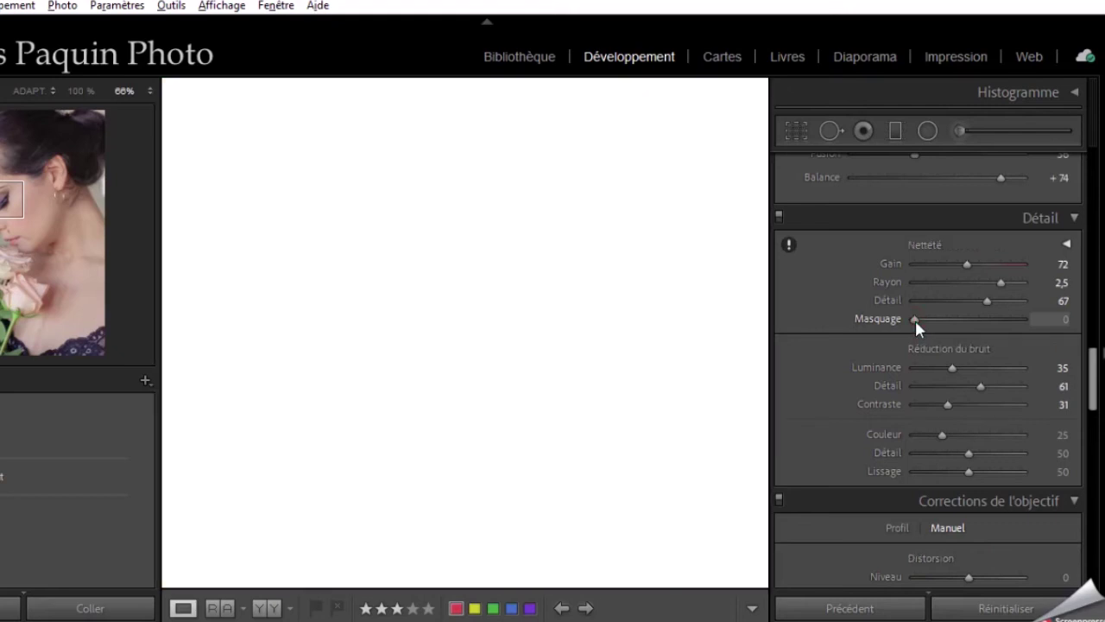
left_click_drag(916, 321, 1007, 330)
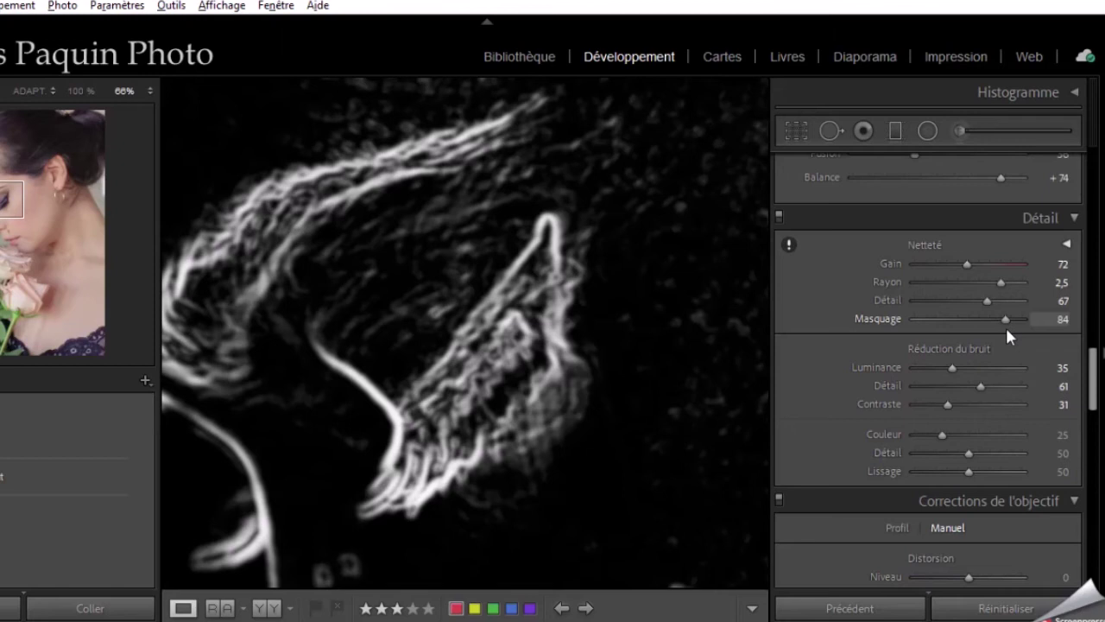
left_click_drag(1005, 325, 1005, 324)
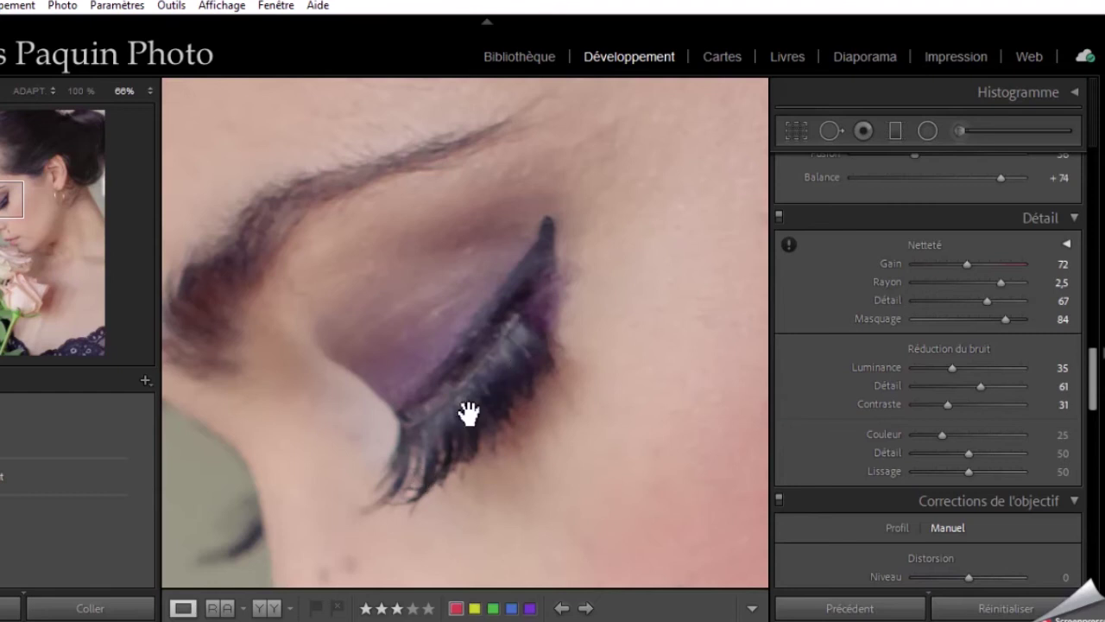
left_click_drag(641, 298, 492, 279)
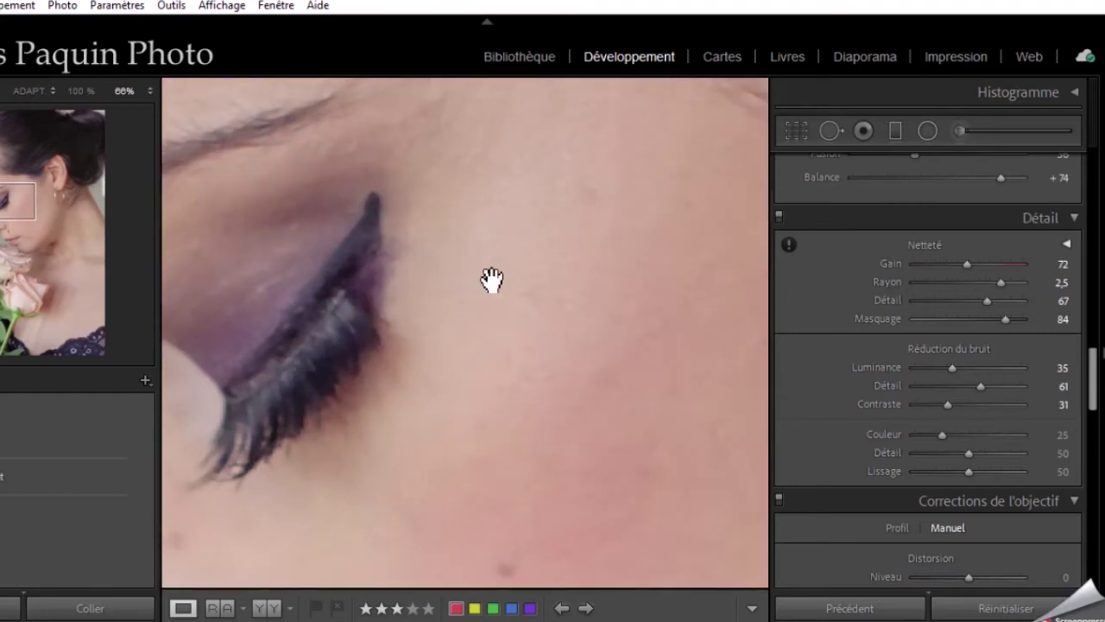
- Crop the whole portrait to a 4 x 5 / 8 x 10 ratio, repositioning the photo inside
left_click(488, 283)
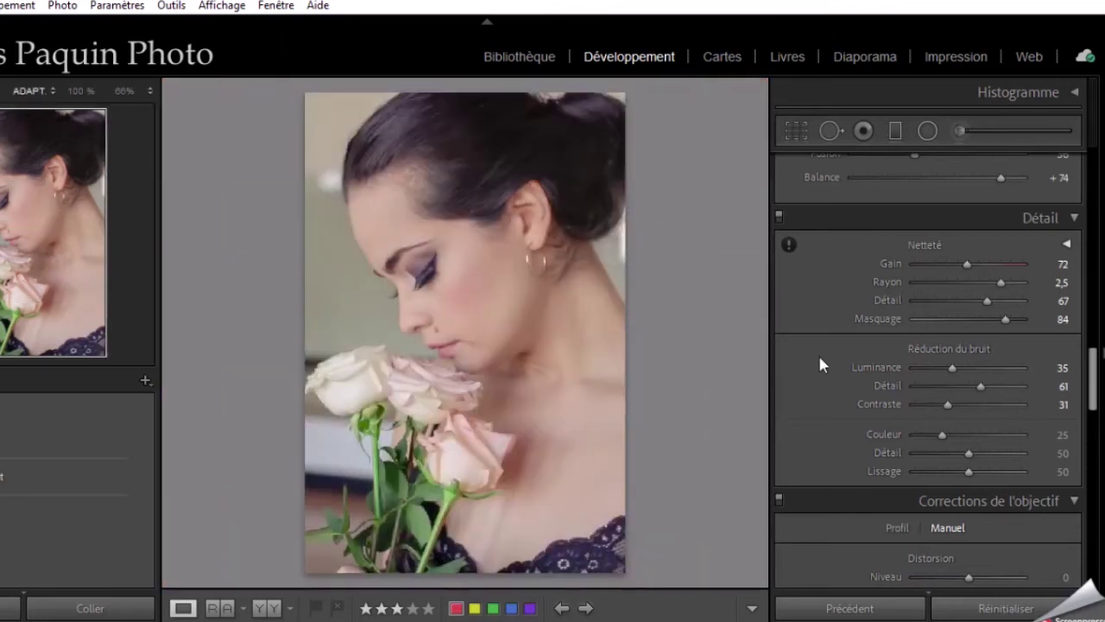
left_click(794, 132)
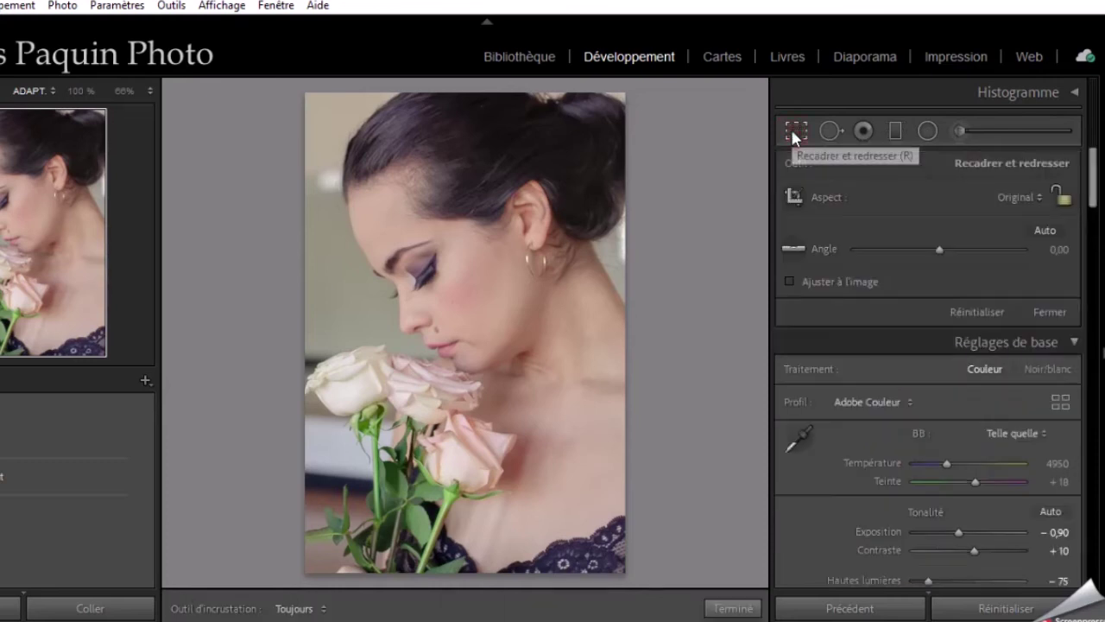
left_click(1017, 197)
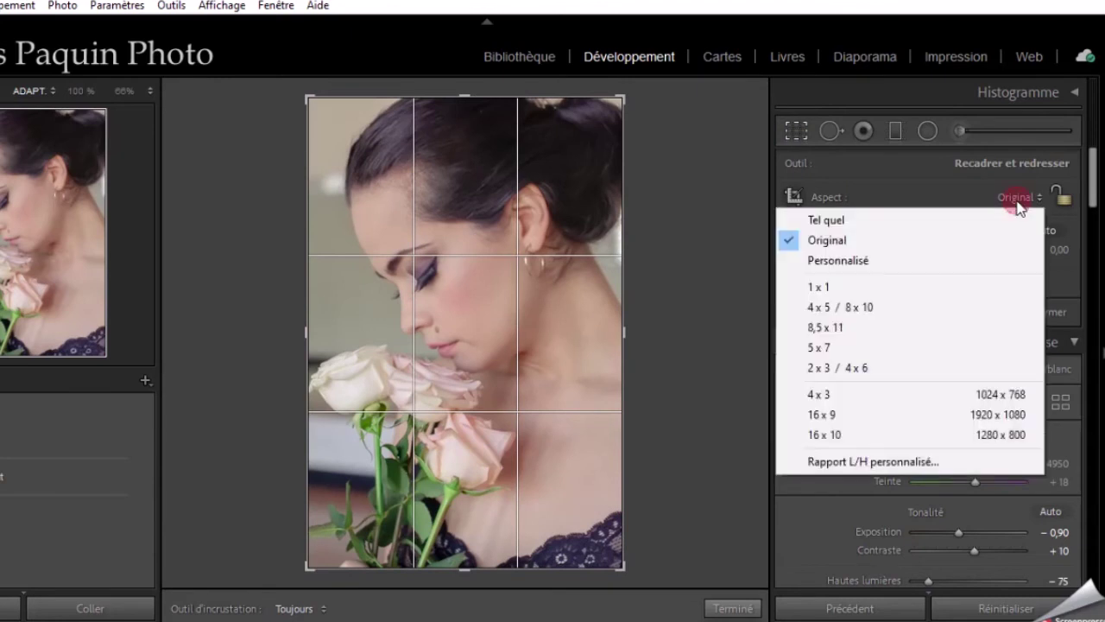
left_click(853, 308)
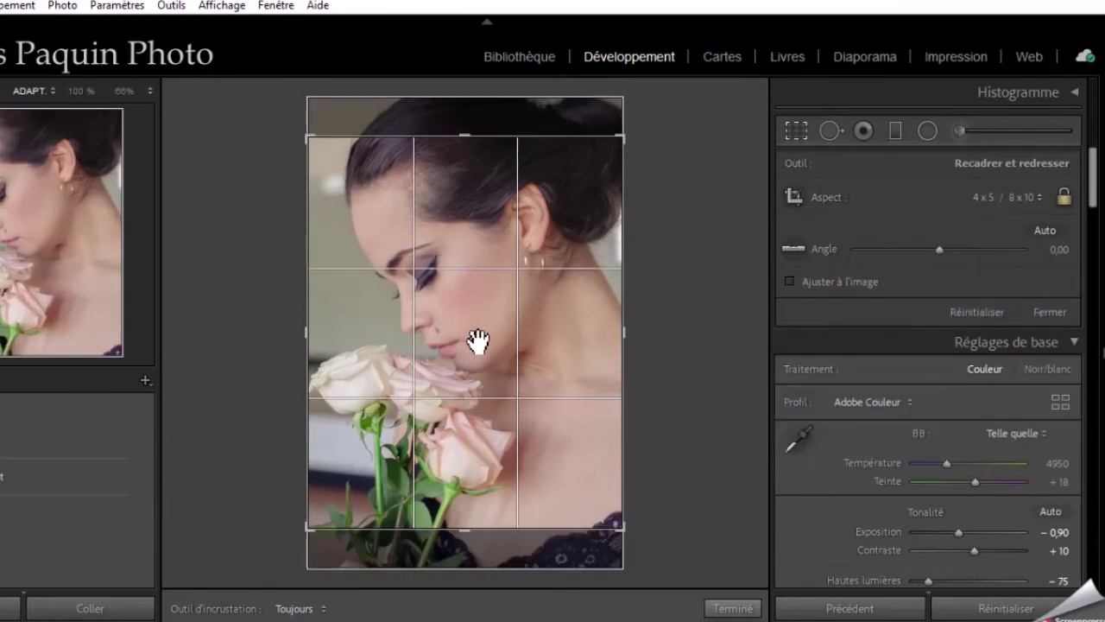
mouse_move(478, 341)
left_mouse_down()
mouse_move(467, 367)
mouse_move(469, 351)
left_mouse_up()
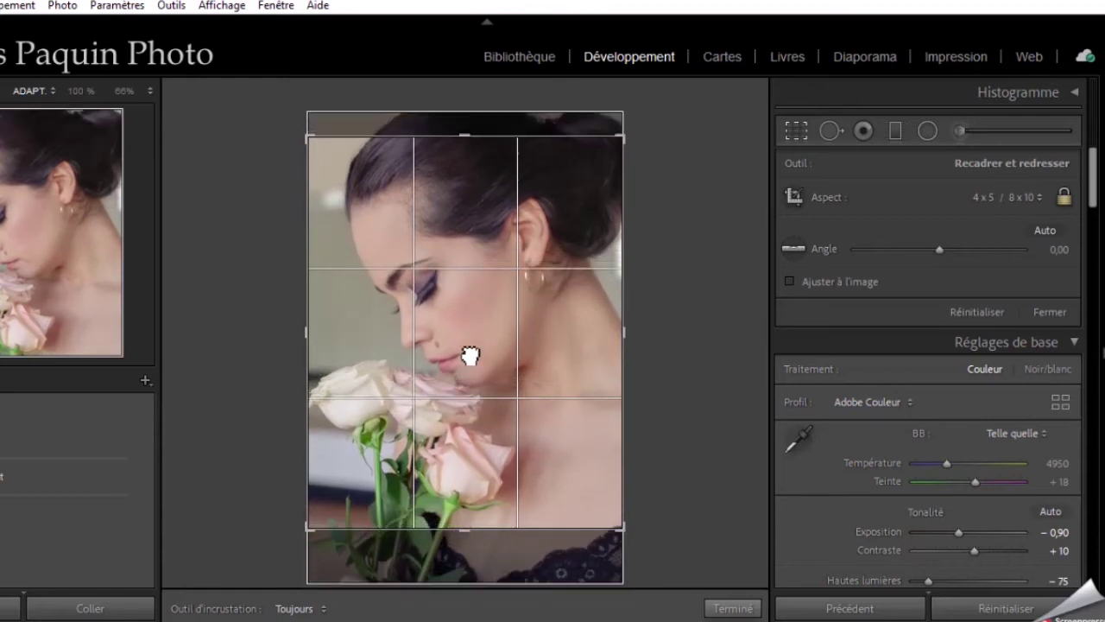
left_click(730, 609)
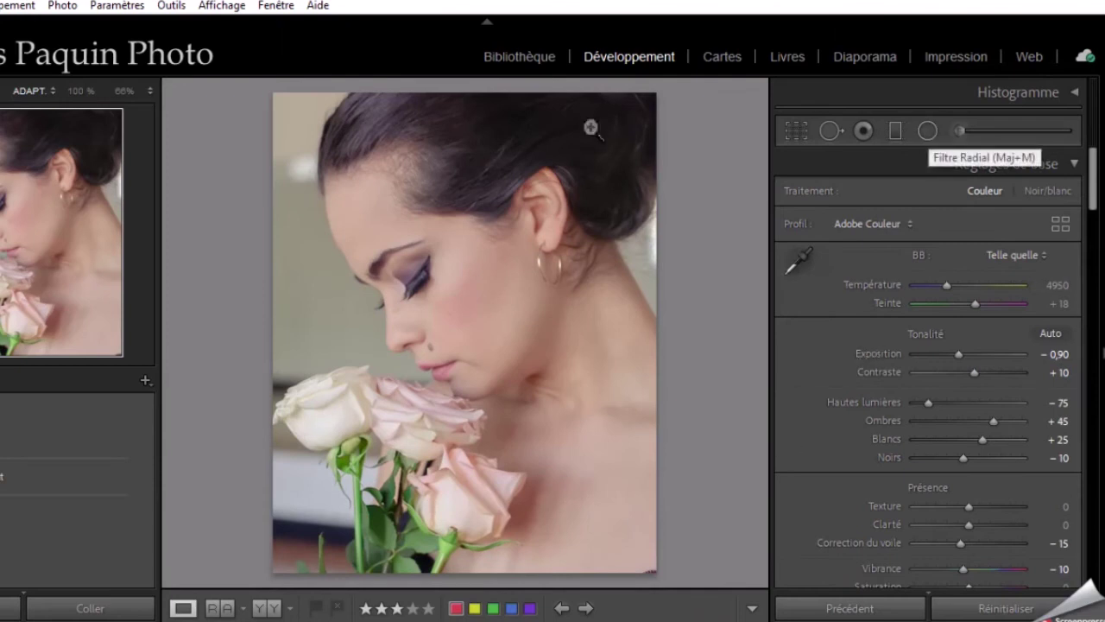
- Zoom the view to 6% and start a radial adjustment with the Exposition preset
left_click(151, 91)
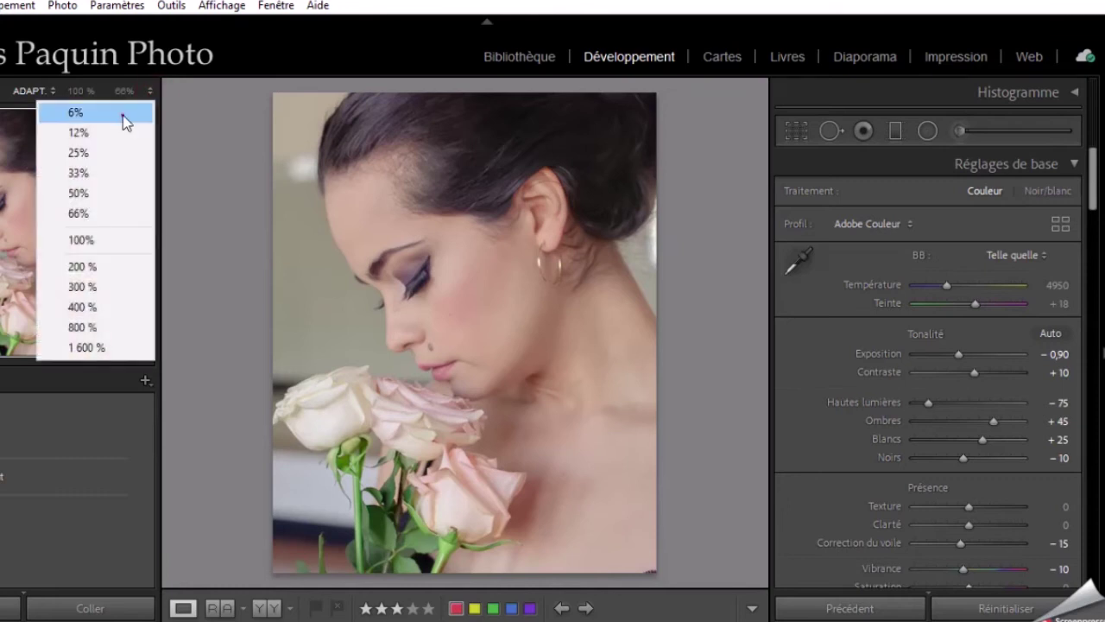
left_click(120, 110)
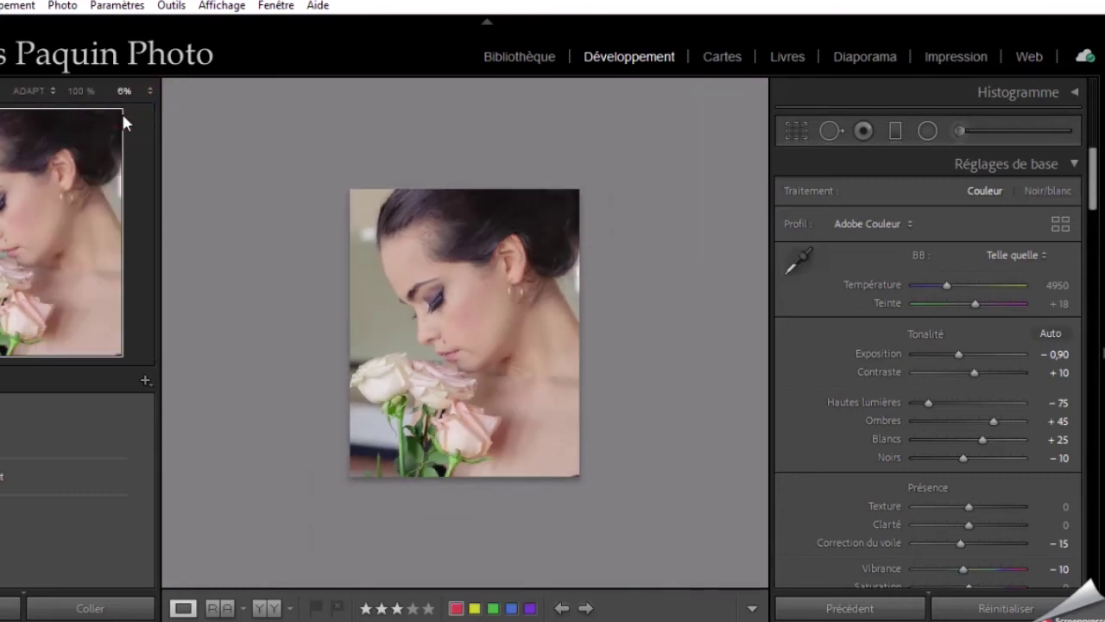
left_click(928, 133)
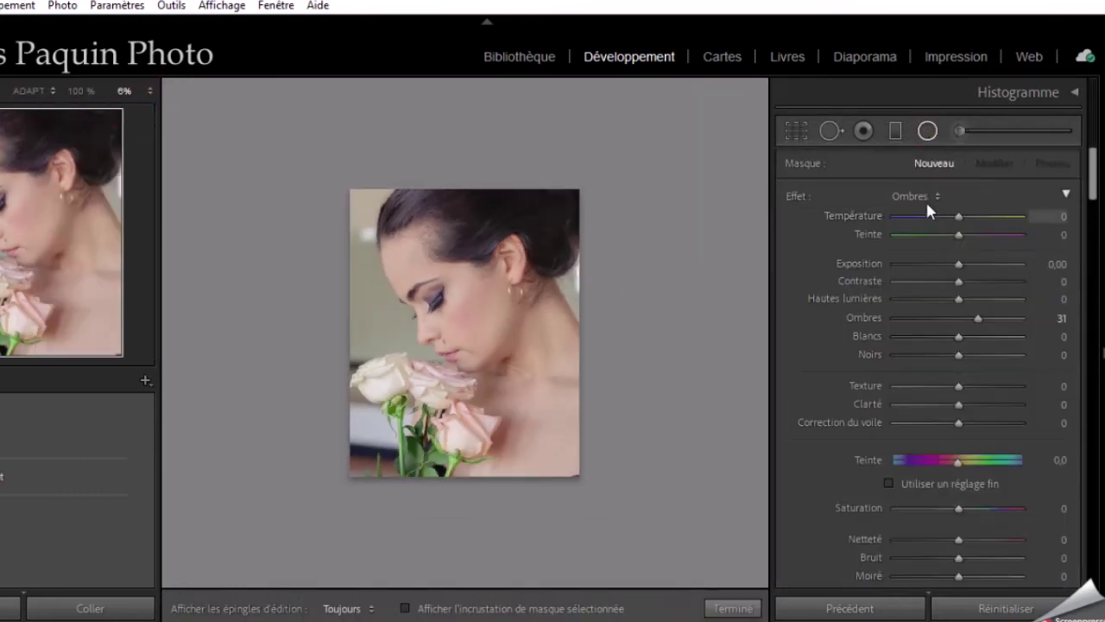
left_click(924, 197)
left_click(580, 35)
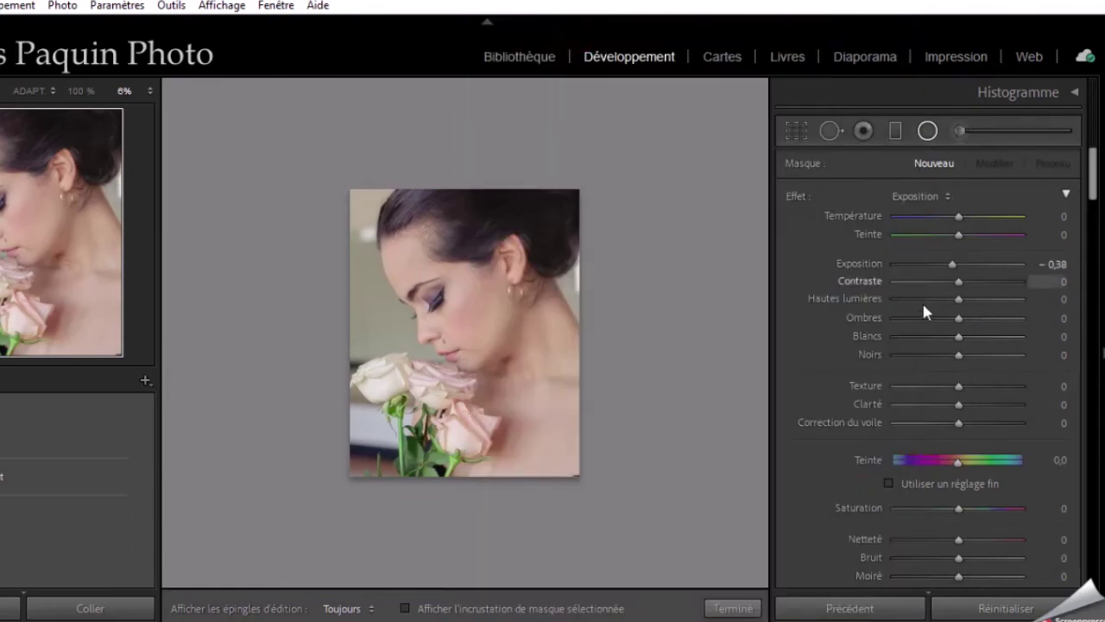
- Draw an oval mask over the face, then widen, tilt, stretch it taller and shift it down
mouse_move(432, 250)
left_mouse_down()
mouse_move(518, 409)
mouse_move(535, 409)
left_mouse_up()
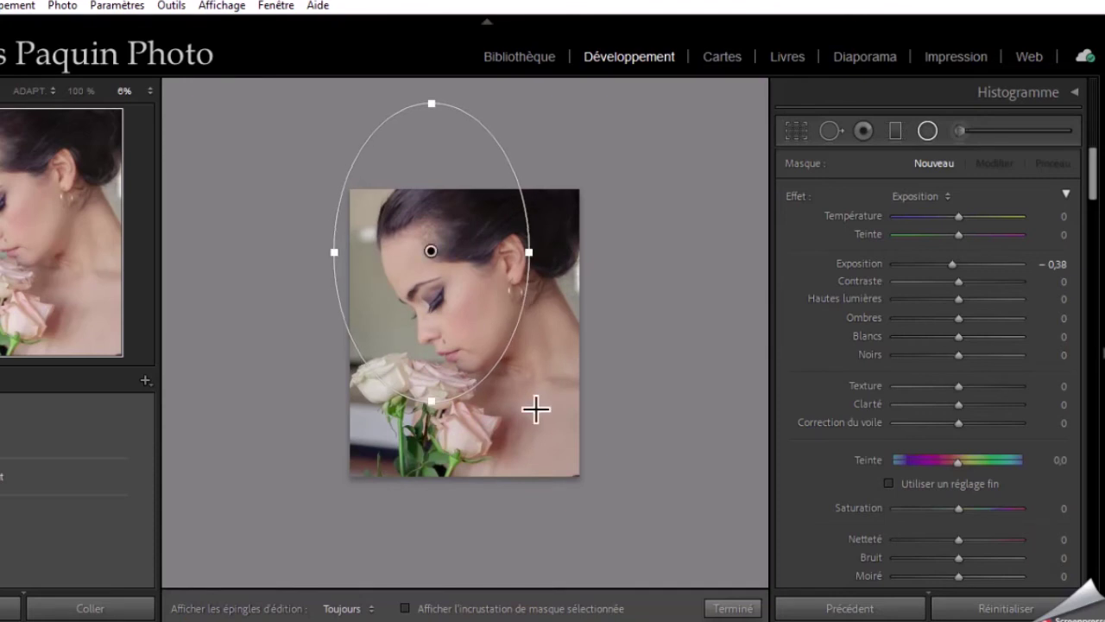
left_click_drag(435, 256, 440, 324)
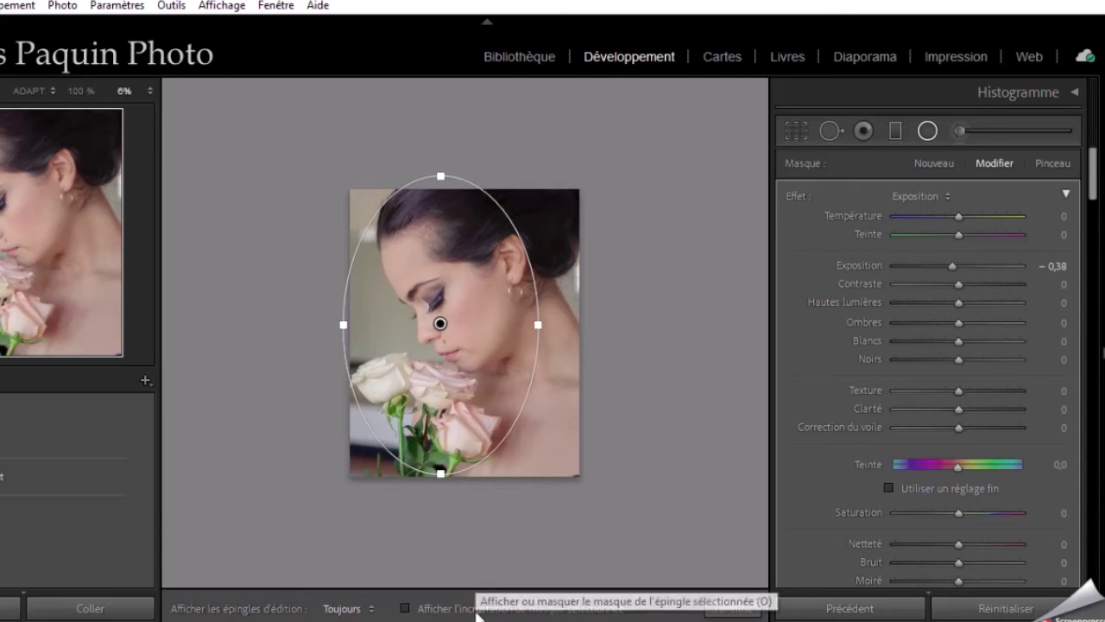
left_click(476, 610)
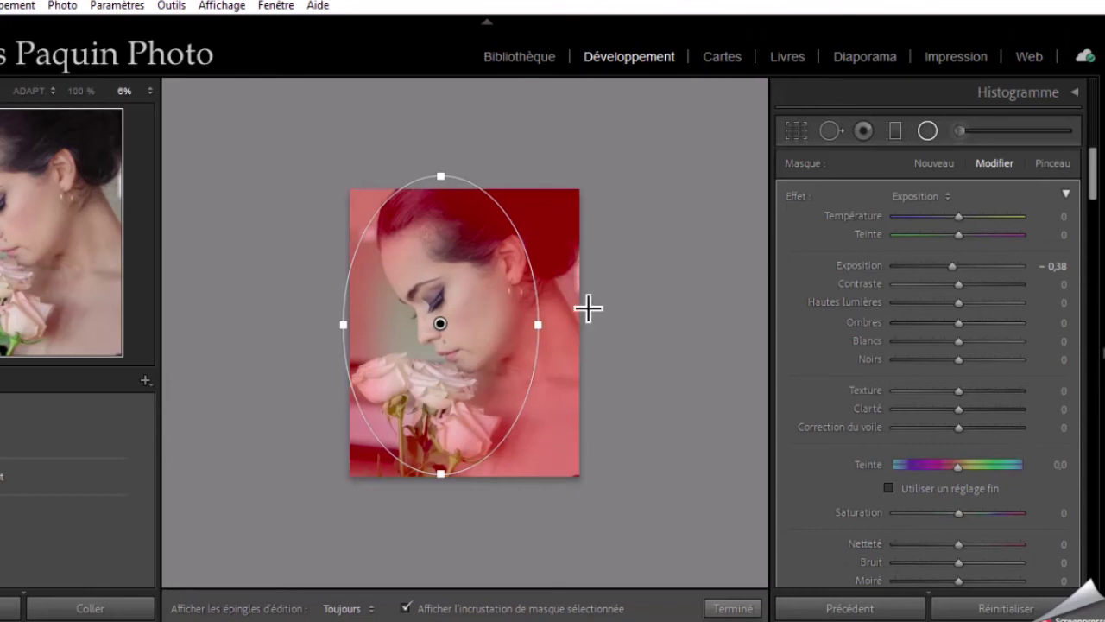
left_click_drag(538, 328, 554, 326)
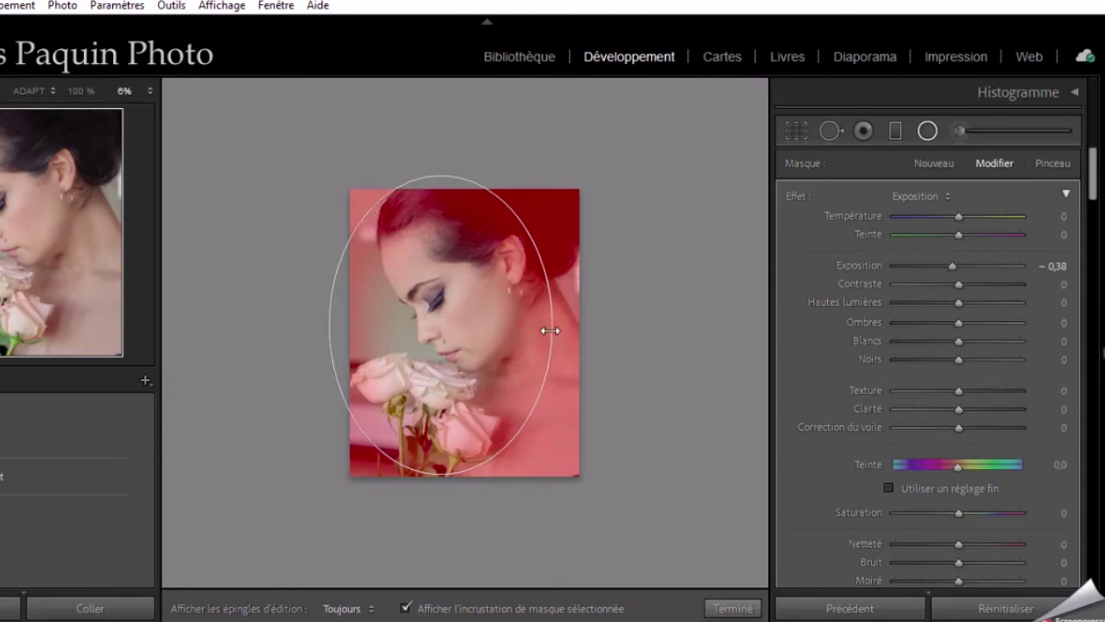
left_click_drag(447, 171, 493, 182)
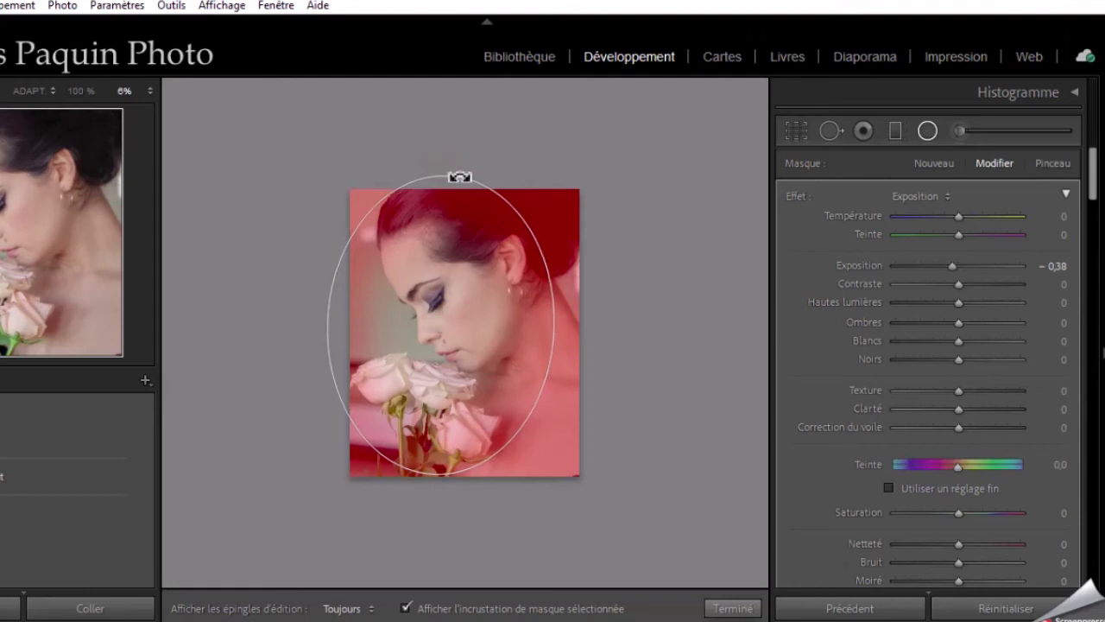
left_click_drag(440, 328, 456, 334)
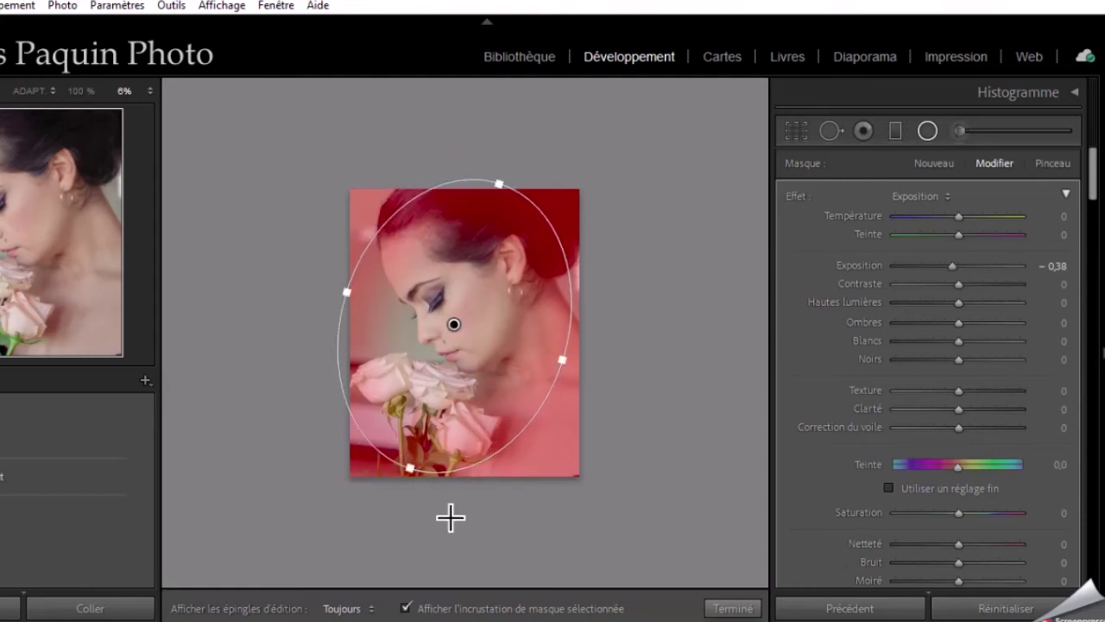
left_click_drag(408, 467, 403, 492)
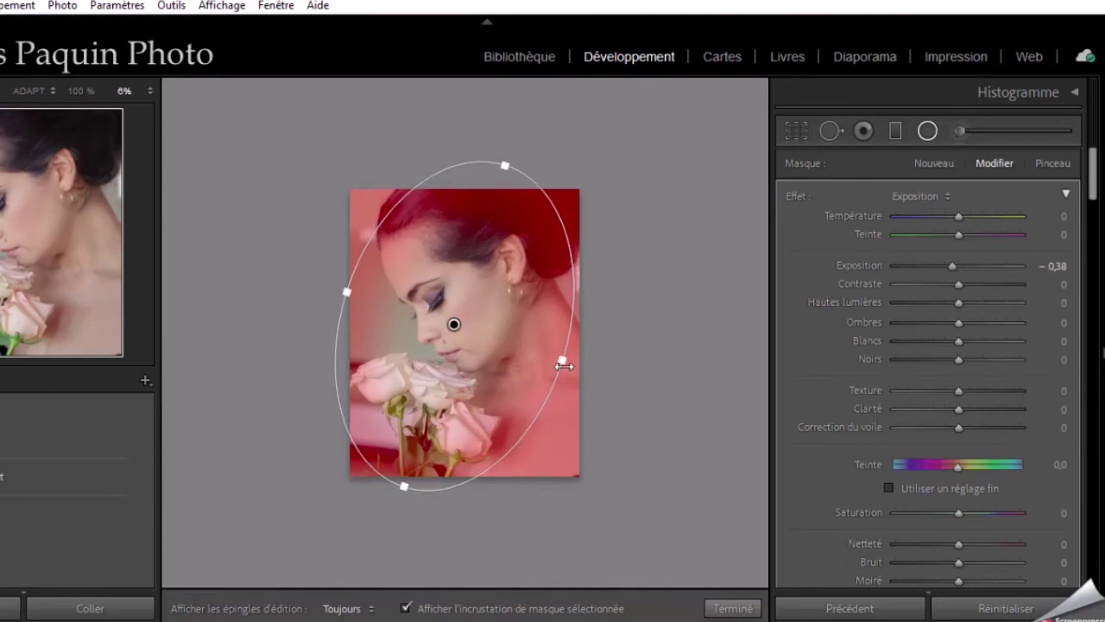
left_click_drag(456, 331, 462, 340)
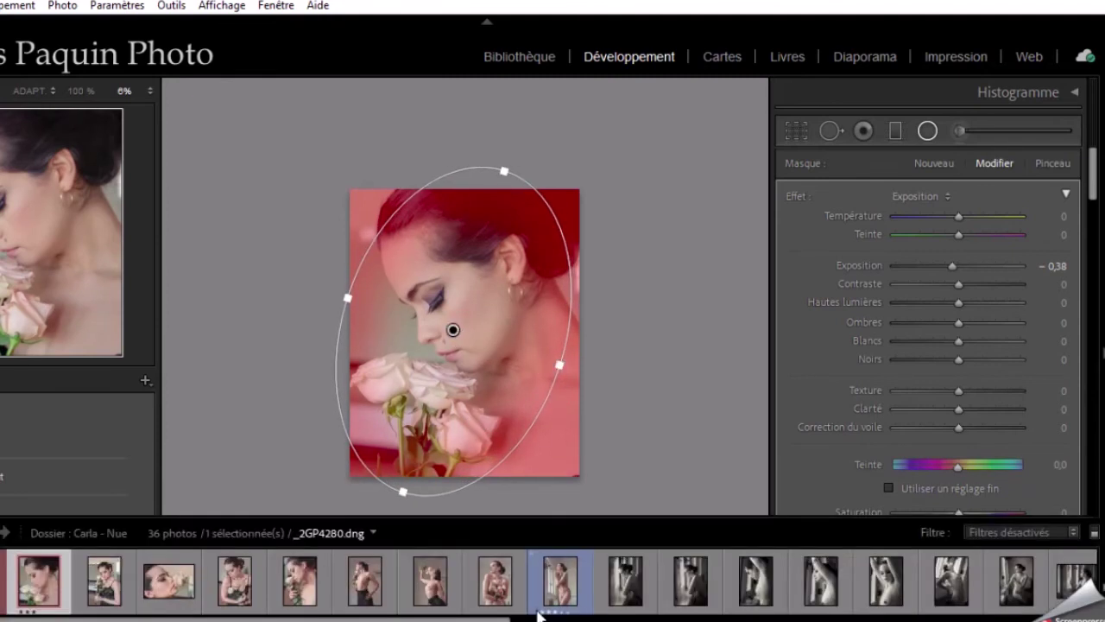
mouse_move(39, 595)
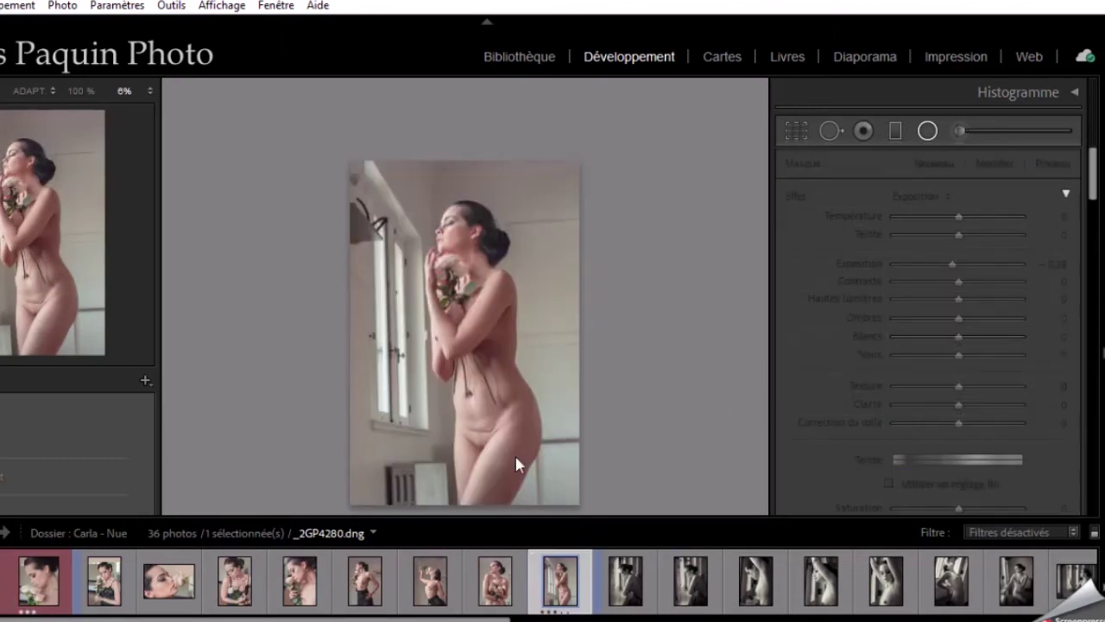
- Back on the rose portrait, set the radial mask's exposure to −0.90 and hide the red overlay
left_click(36, 587)
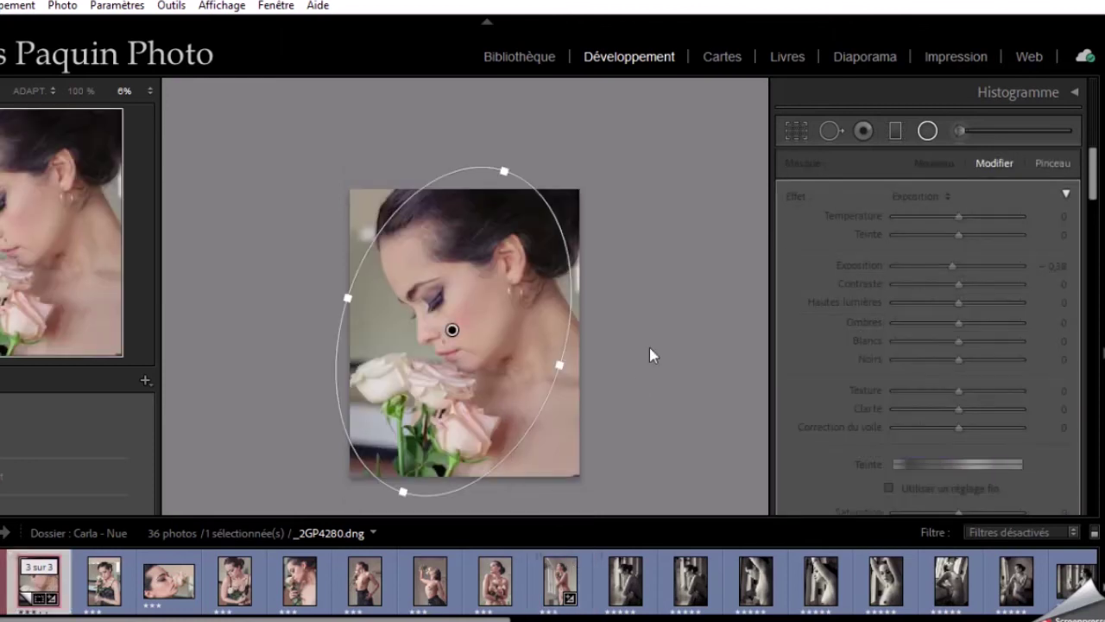
left_click(951, 271)
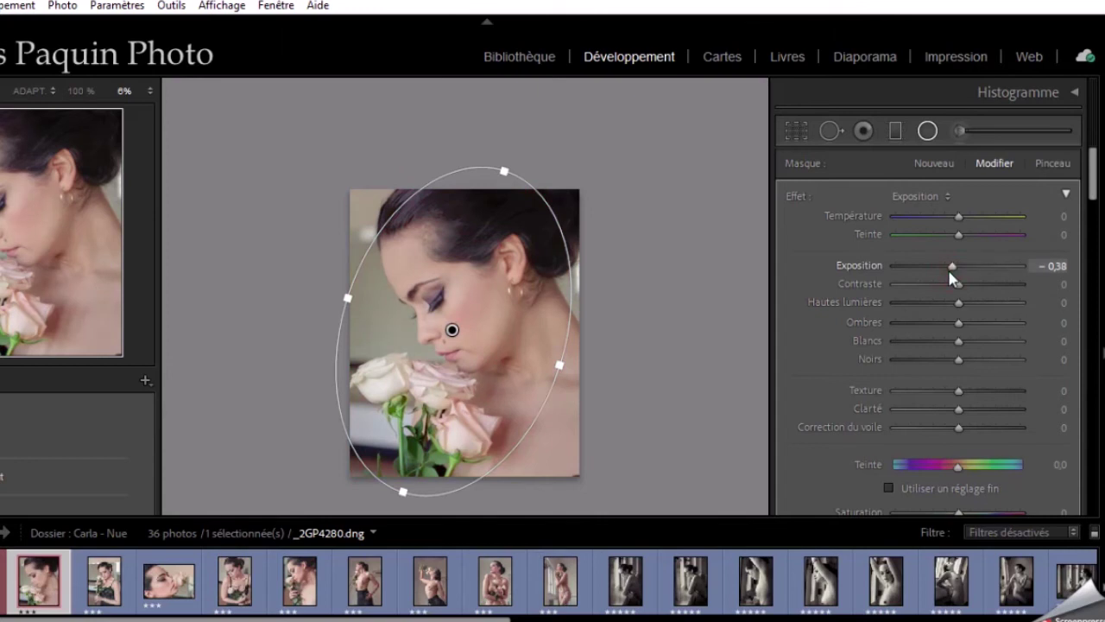
left_click_drag(951, 274, 955, 275)
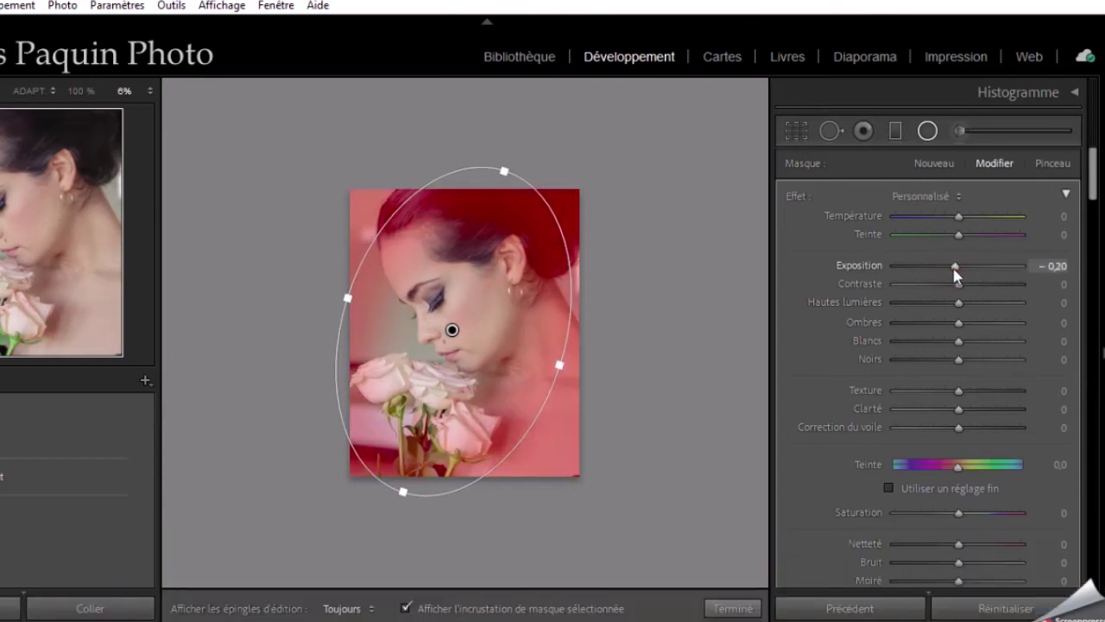
left_click(612, 608)
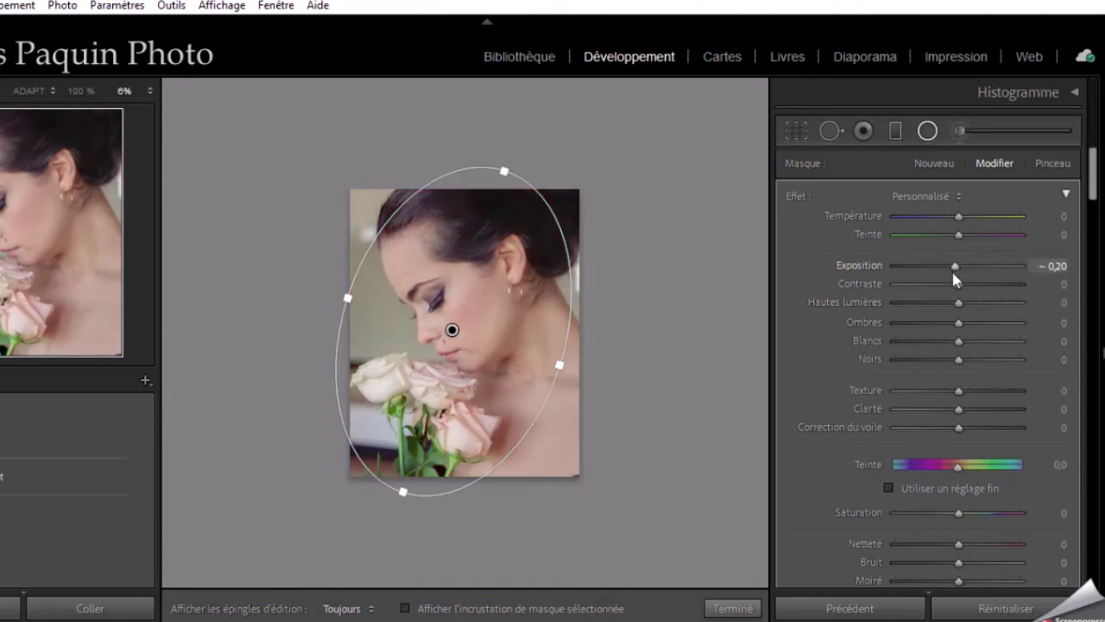
- Set the mask's shadows to 26 and blacks to −4, then finish the radial mask
scroll(954, 273, "down", 4)
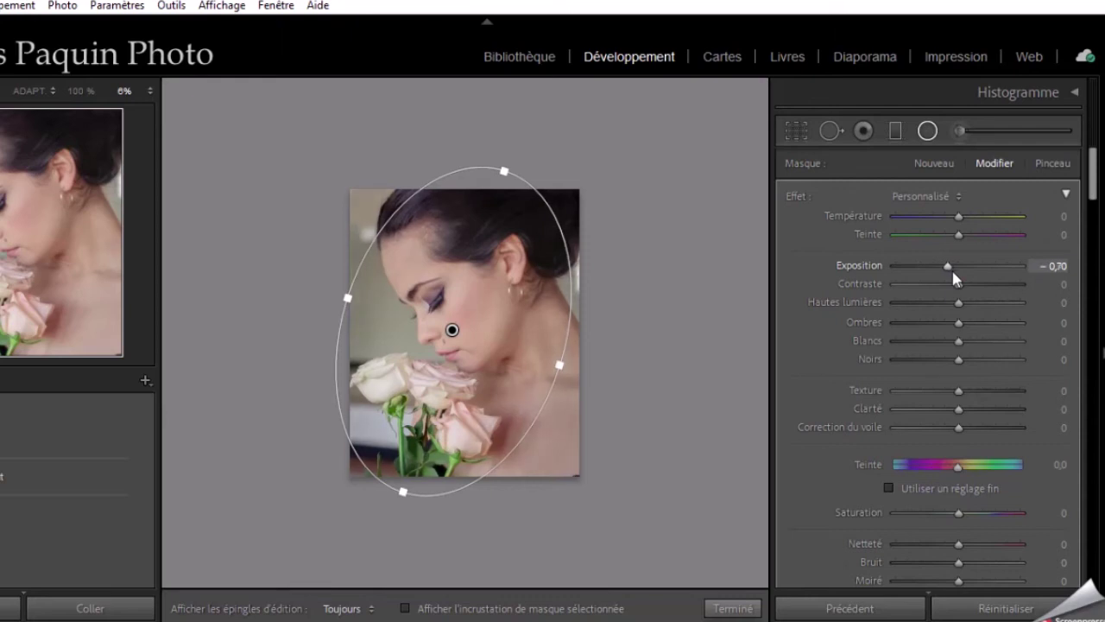
scroll(954, 276, "down", 2)
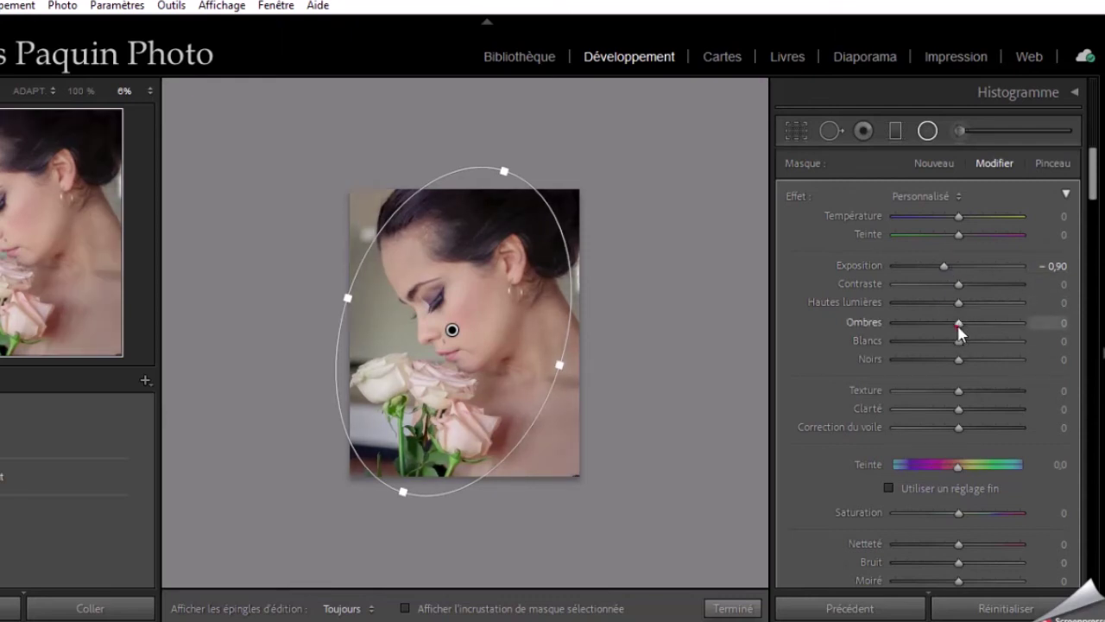
left_click_drag(960, 332, 976, 331)
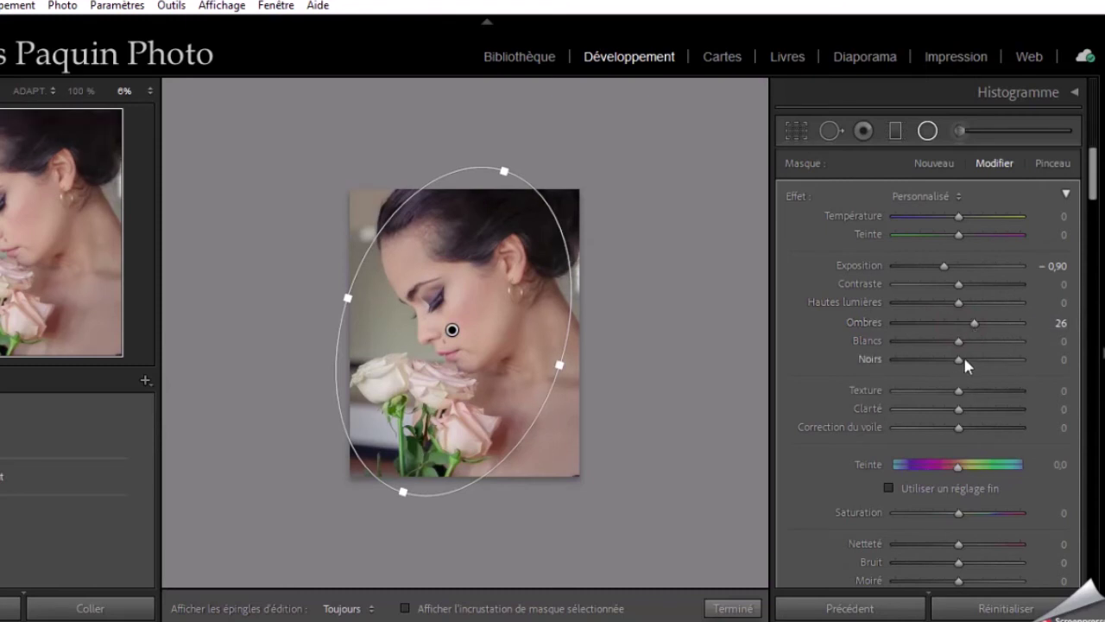
left_click_drag(957, 362, 967, 342)
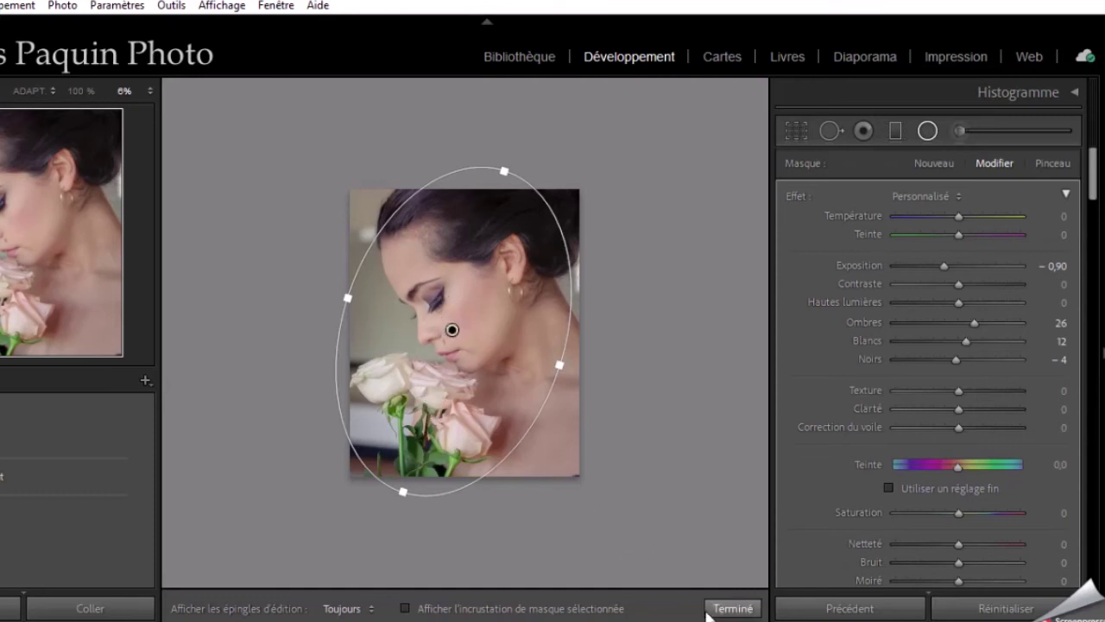
left_click(708, 611)
- Leave the radial mask editing and scroll the right panel down to Effects
left_click(27, 93)
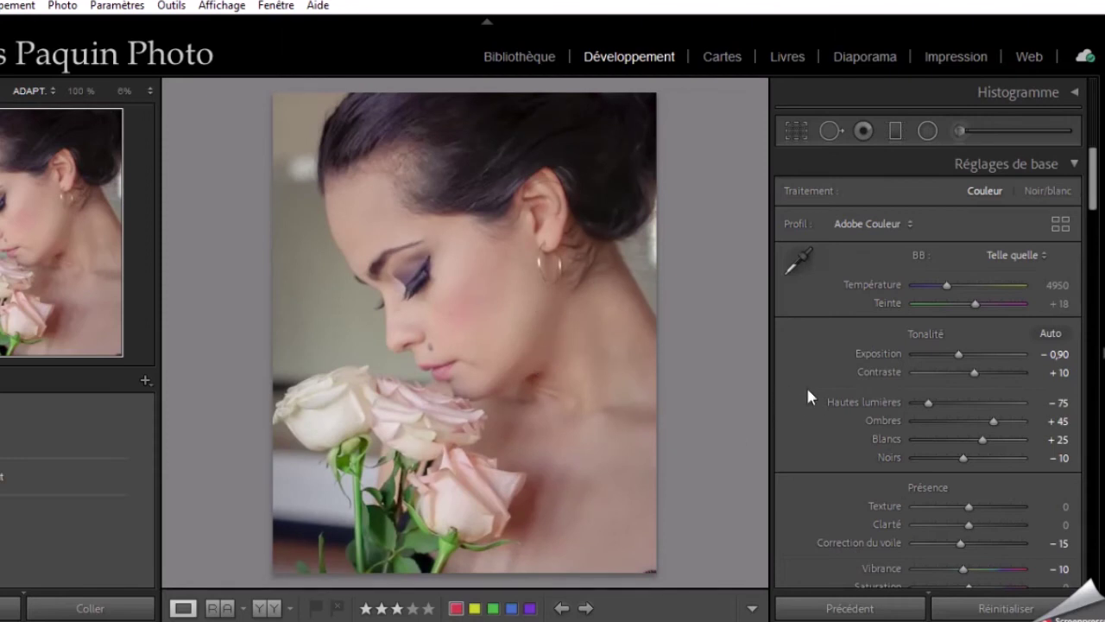
scroll(808, 395, "down", 5)
scroll(807, 395, "down", 5)
scroll(808, 396, "down", 5)
scroll(807, 396, "down", 3)
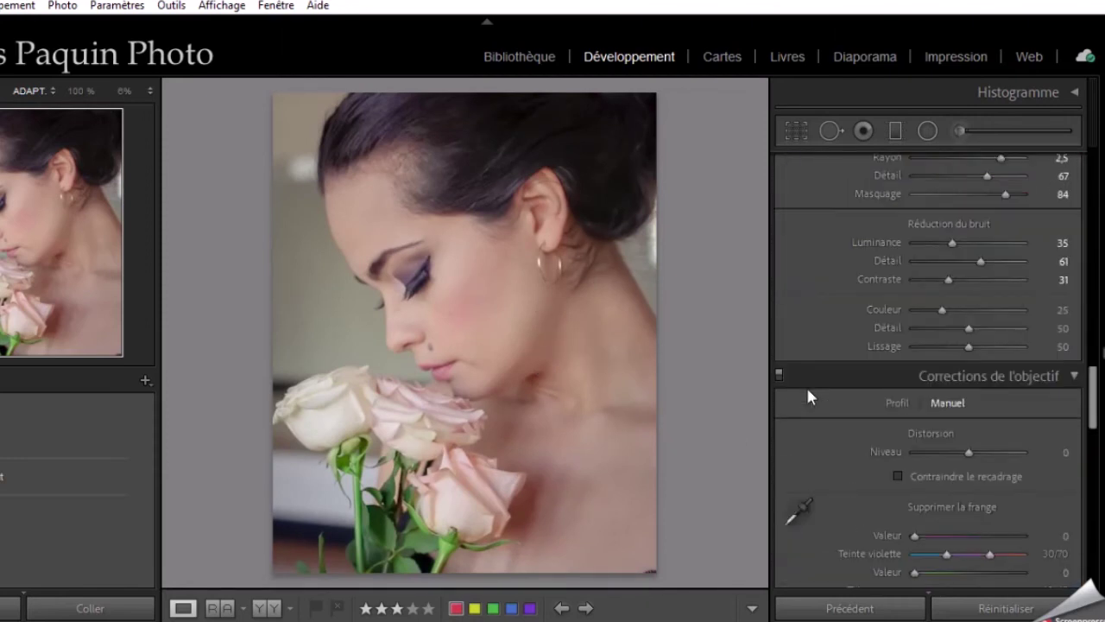
scroll(807, 396, "down", 3)
scroll(807, 396, "down", 3)
scroll(807, 396, "down", 3)
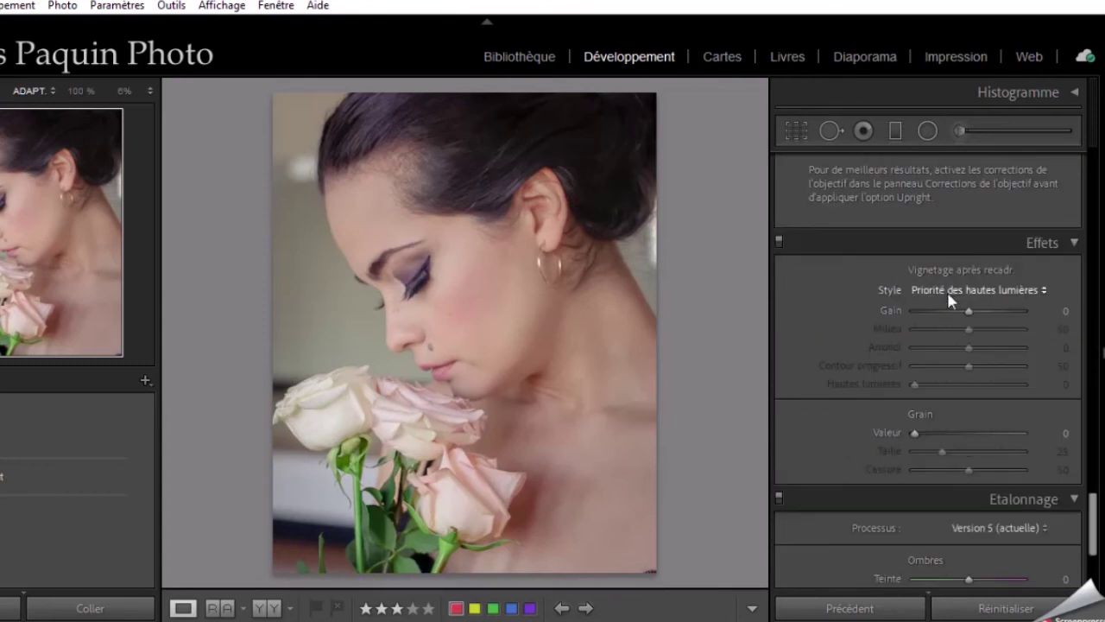
scroll(968, 318, "down", 2)
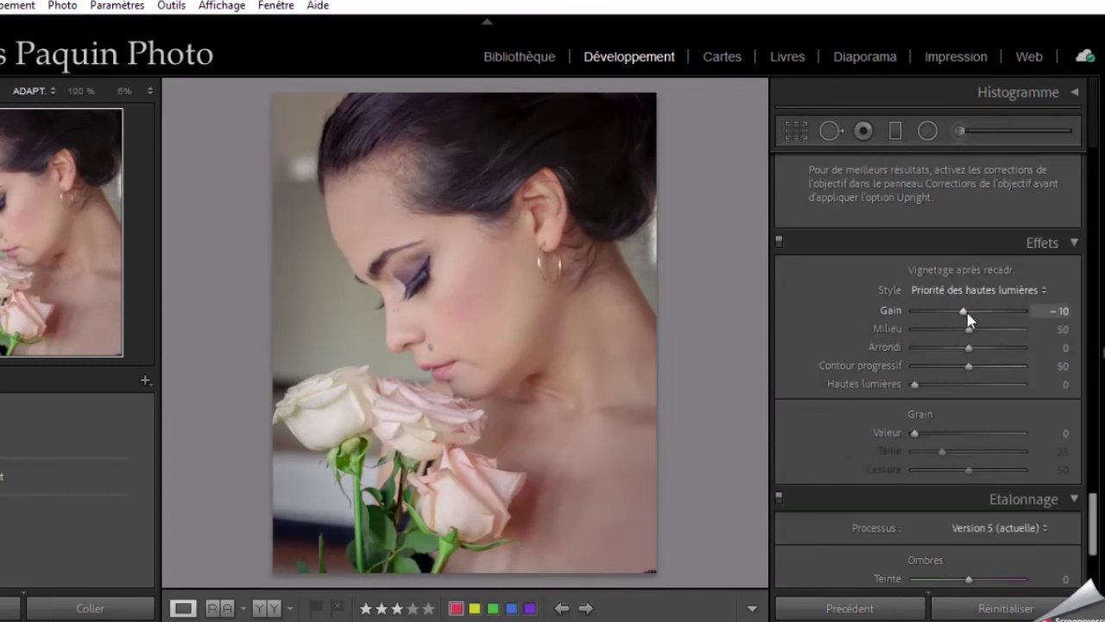
scroll(969, 318, "down", 1)
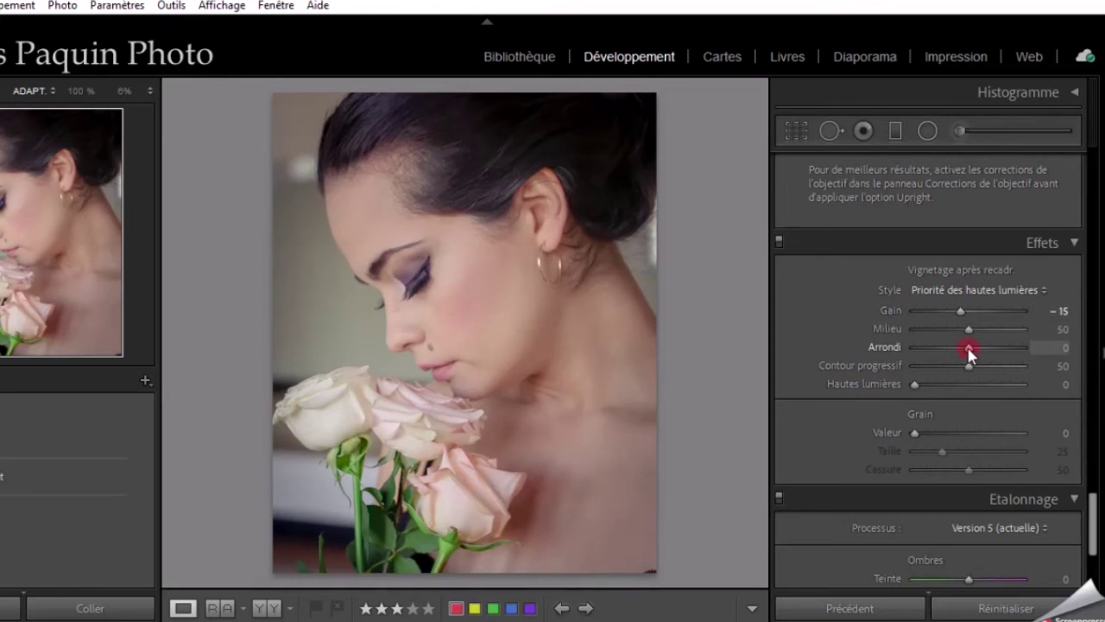
scroll(968, 366, "up", 2)
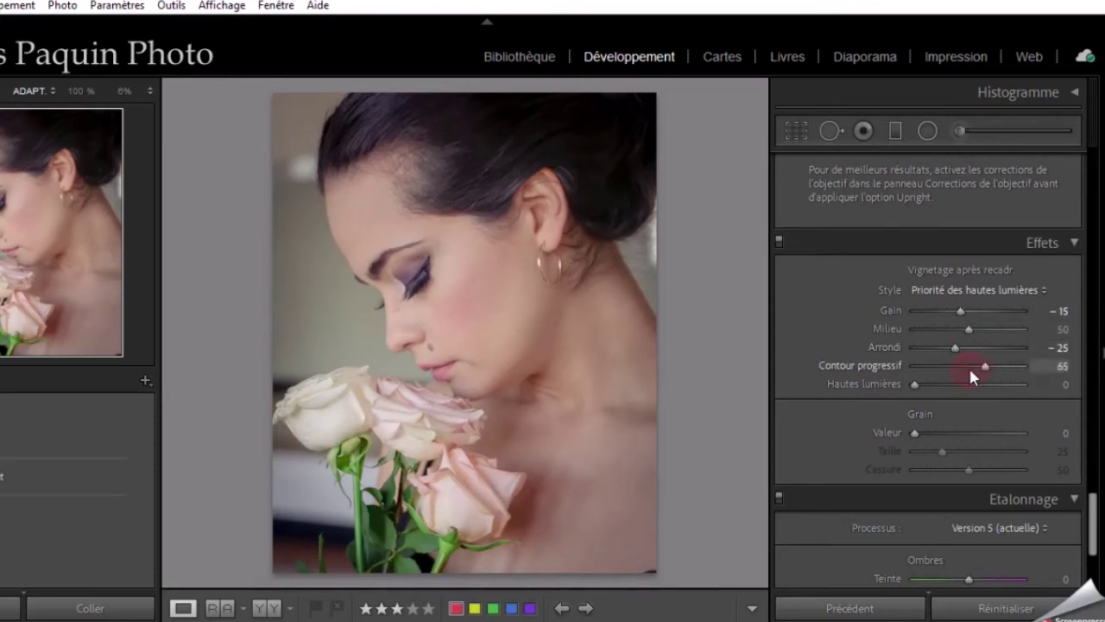
scroll(968, 366, "up", 2)
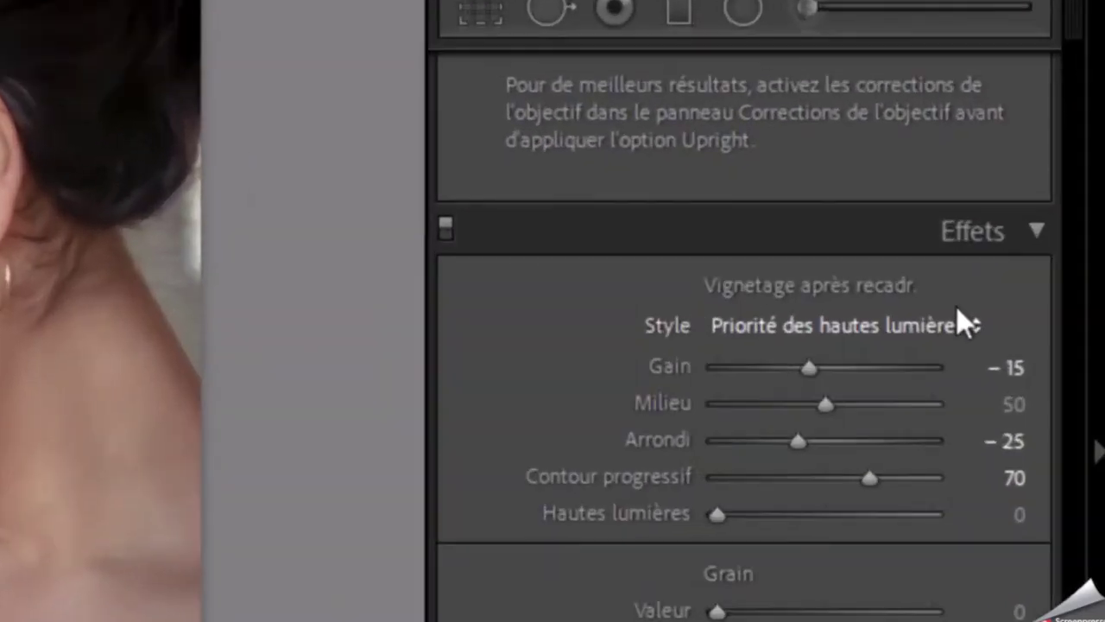
- Set the post-crop vignette style to Incrustation de peinture with amount −20
left_click(1028, 292)
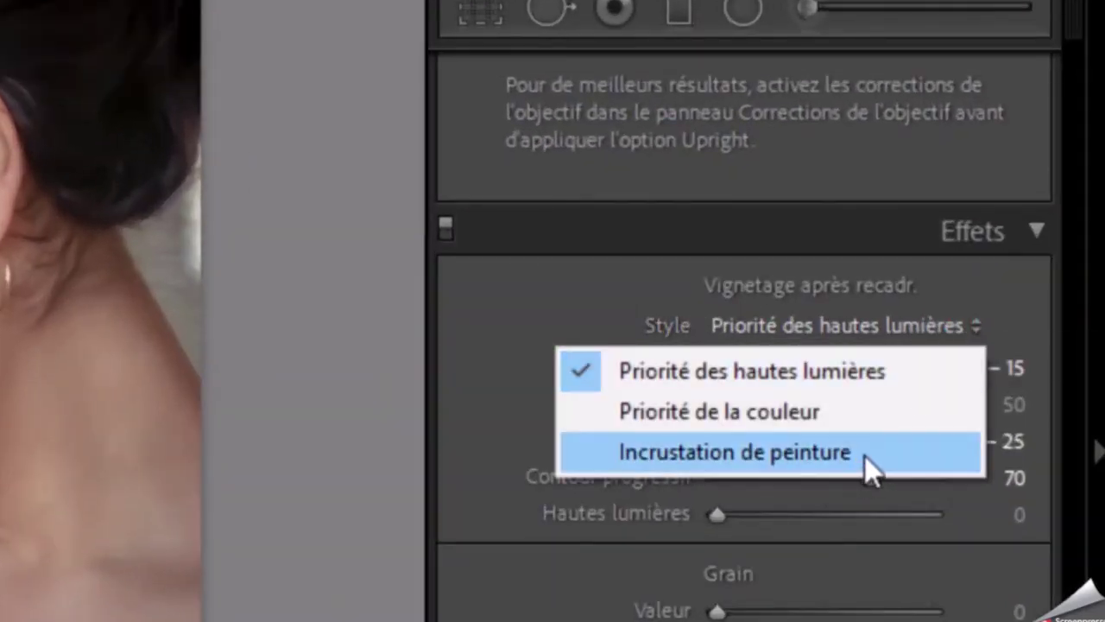
left_click(864, 455)
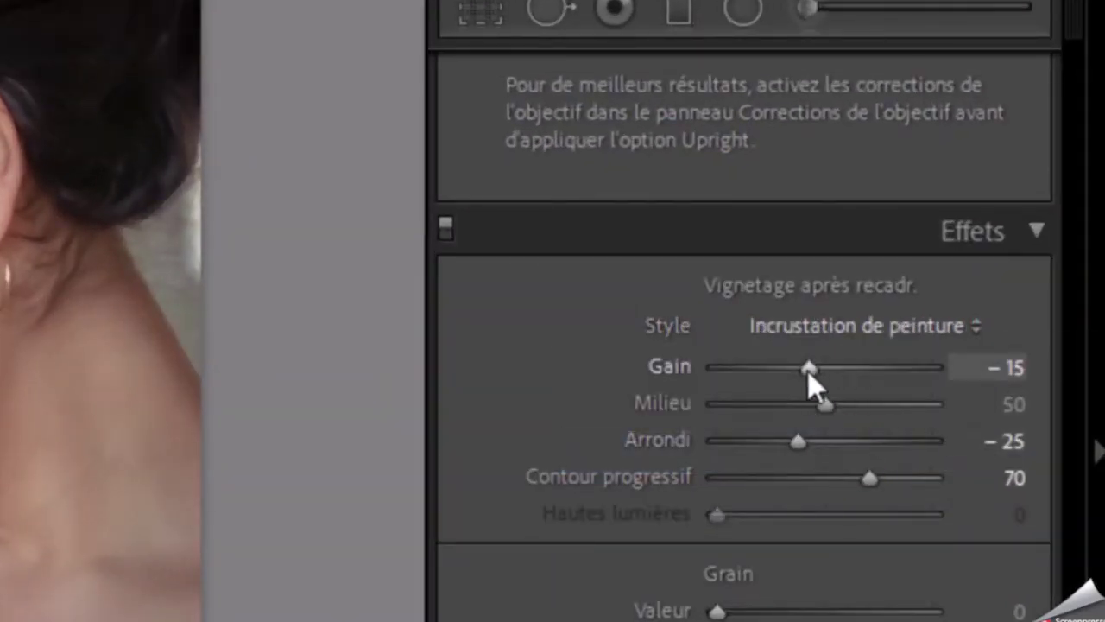
left_click_drag(808, 369, 803, 369)
left_click(874, 335)
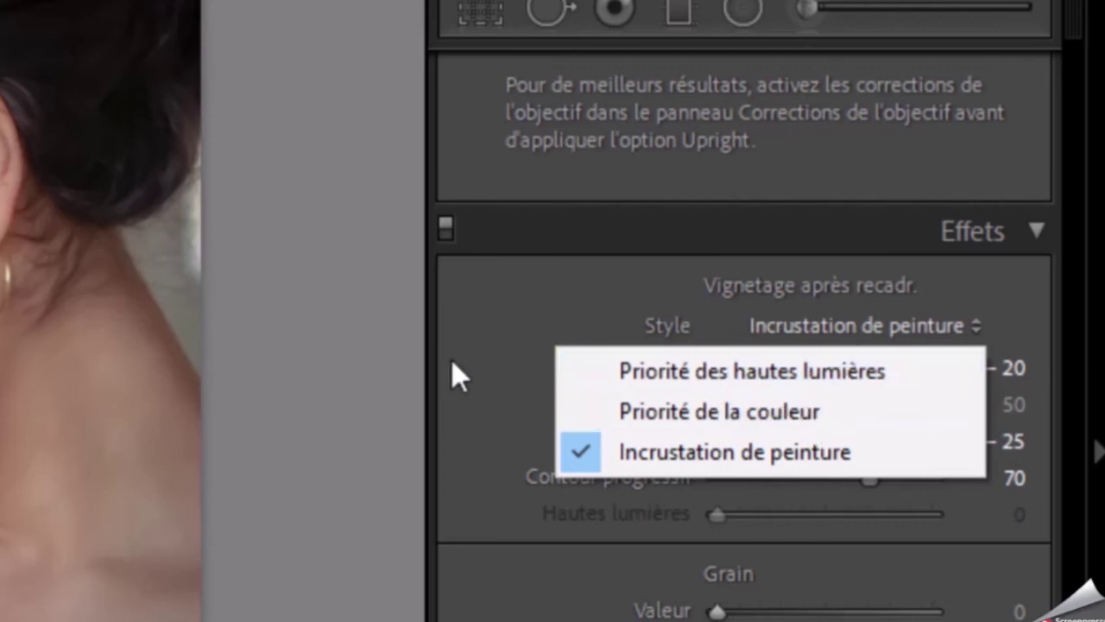
left_click(500, 360)
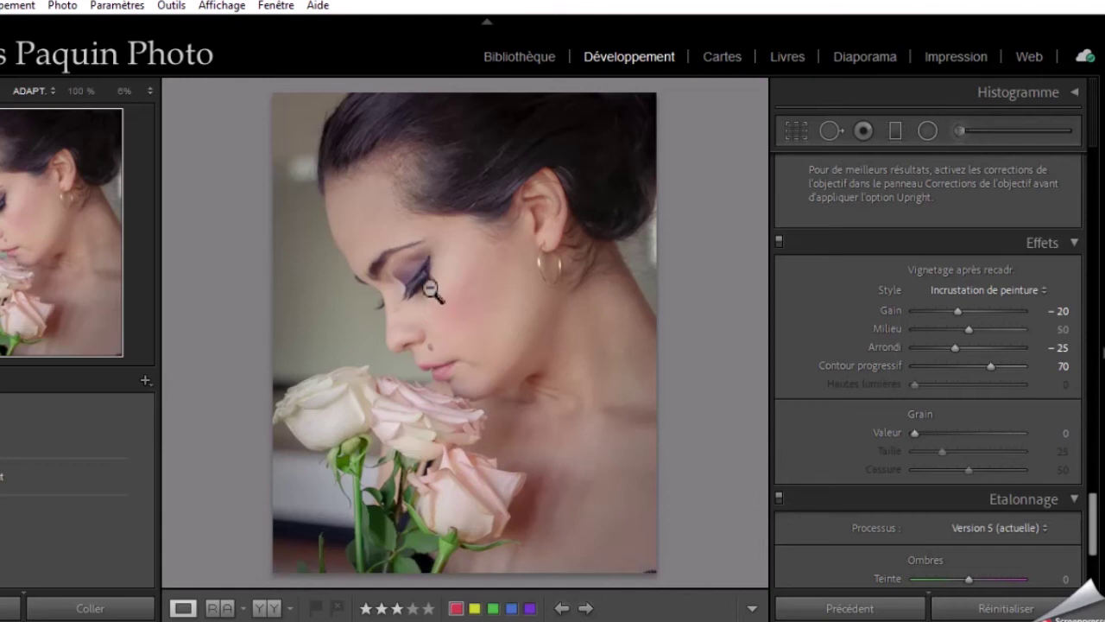
- Zoom to 33% on the eye and start an adjustment brush with the Clarté effect
left_click(444, 377)
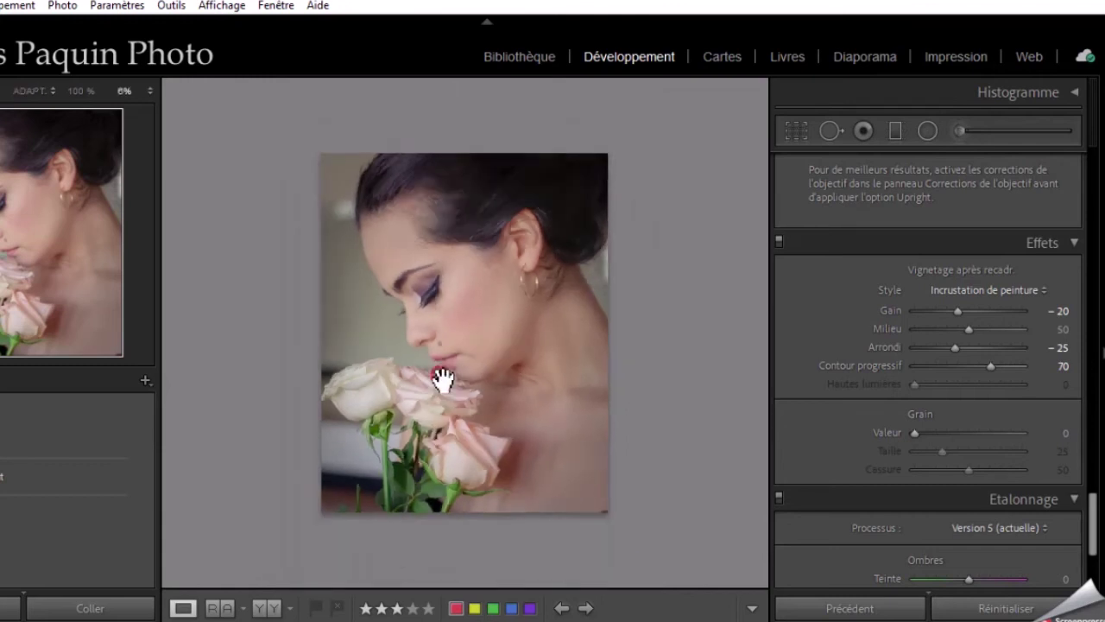
left_click(440, 375)
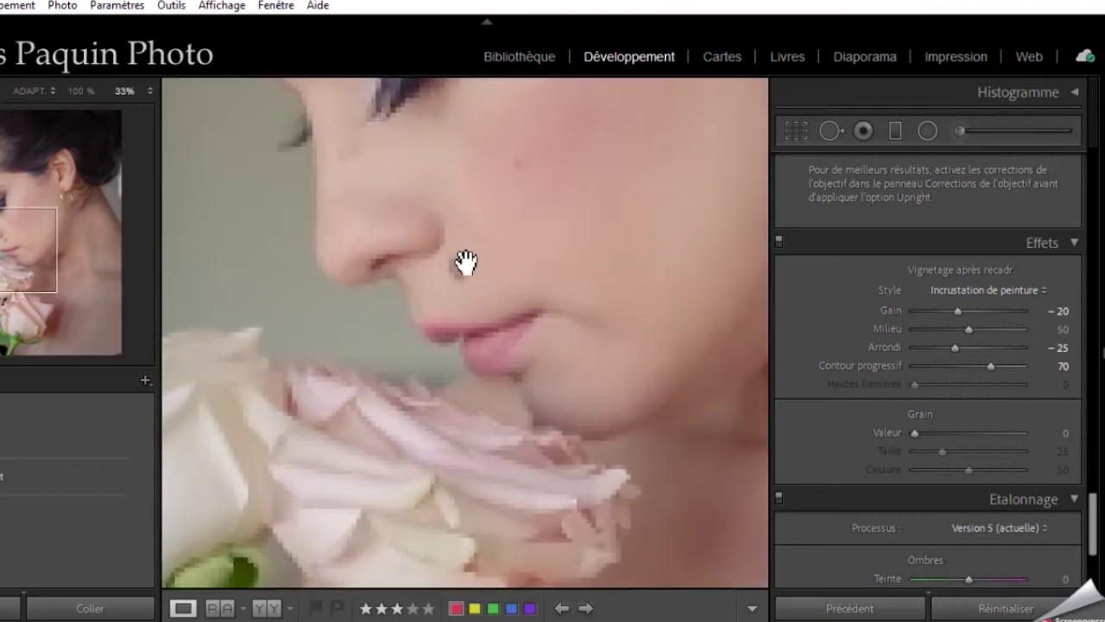
left_click_drag(464, 286, 441, 365)
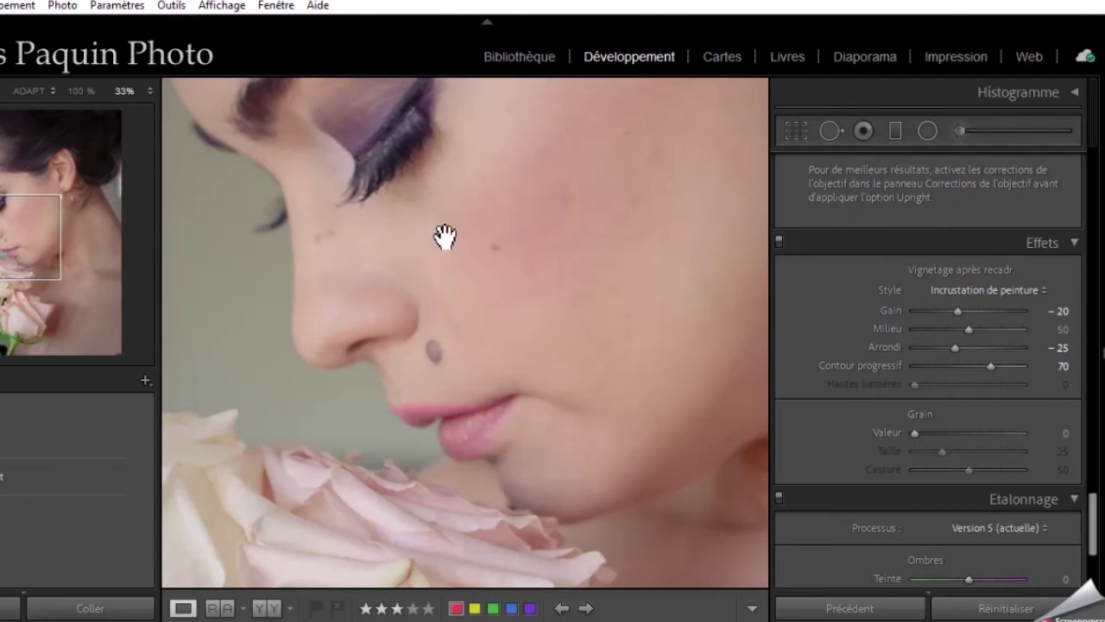
left_click_drag(439, 231, 457, 341)
left_click(960, 130)
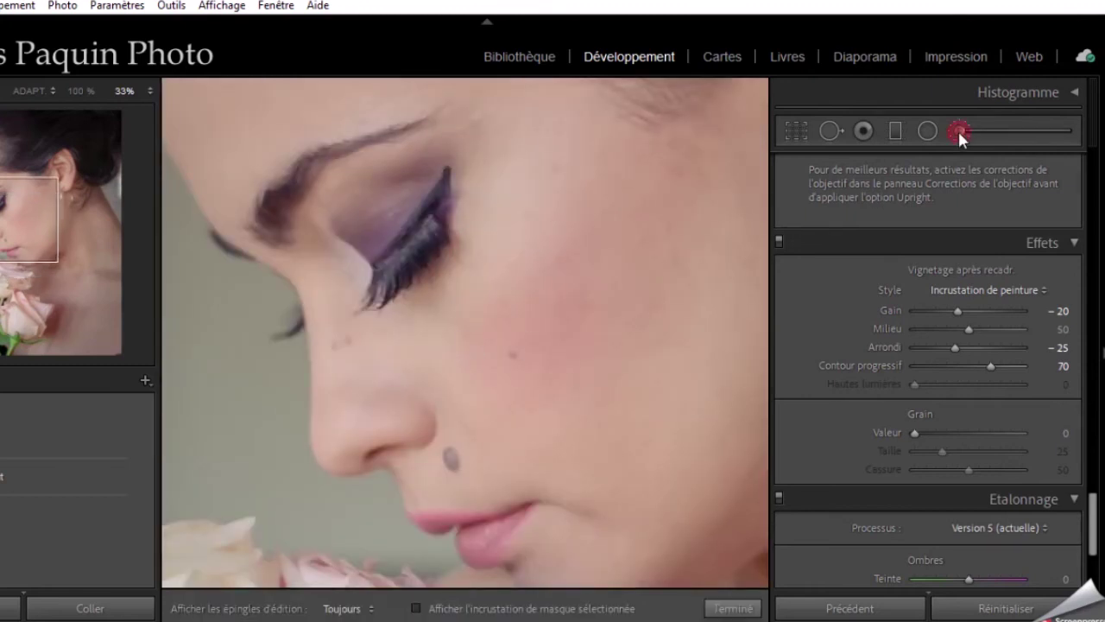
left_click(907, 202)
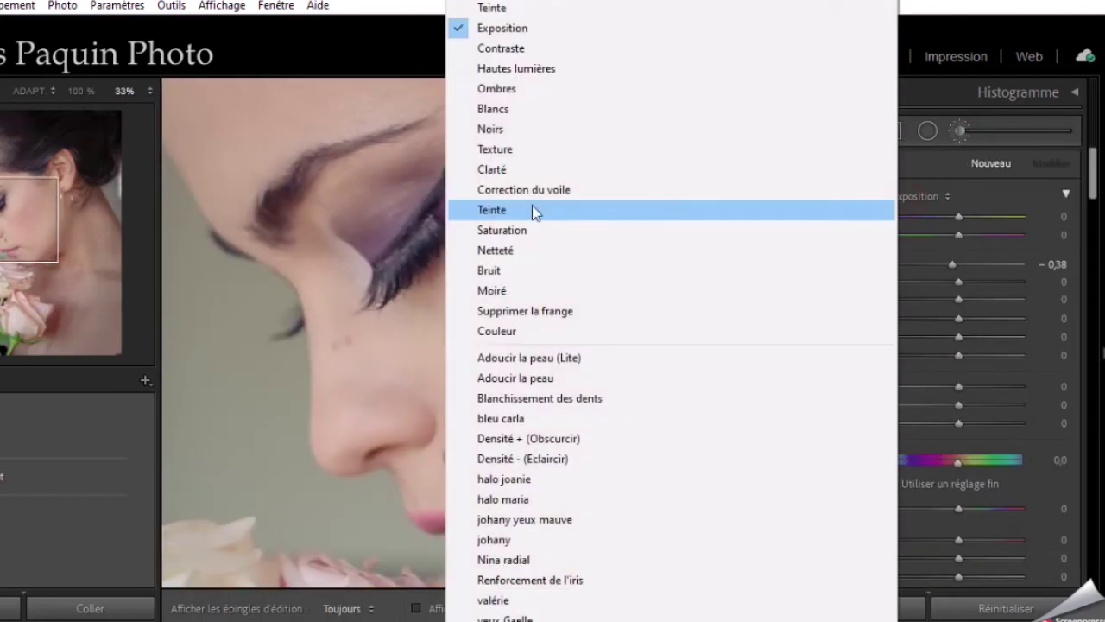
left_click(513, 169)
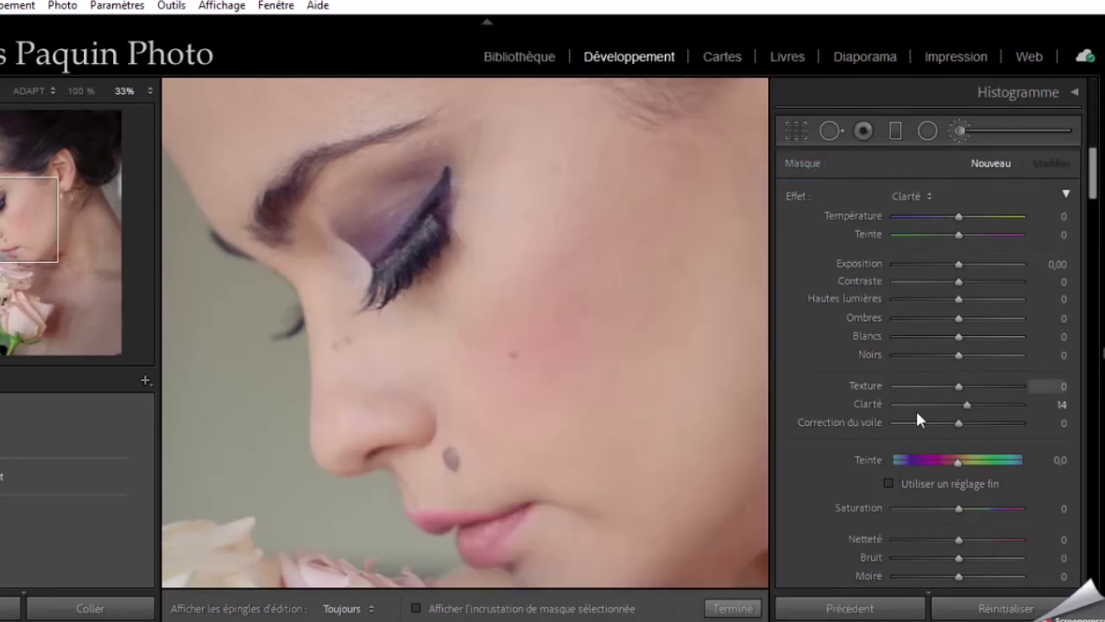
scroll(840, 363, "down", 5)
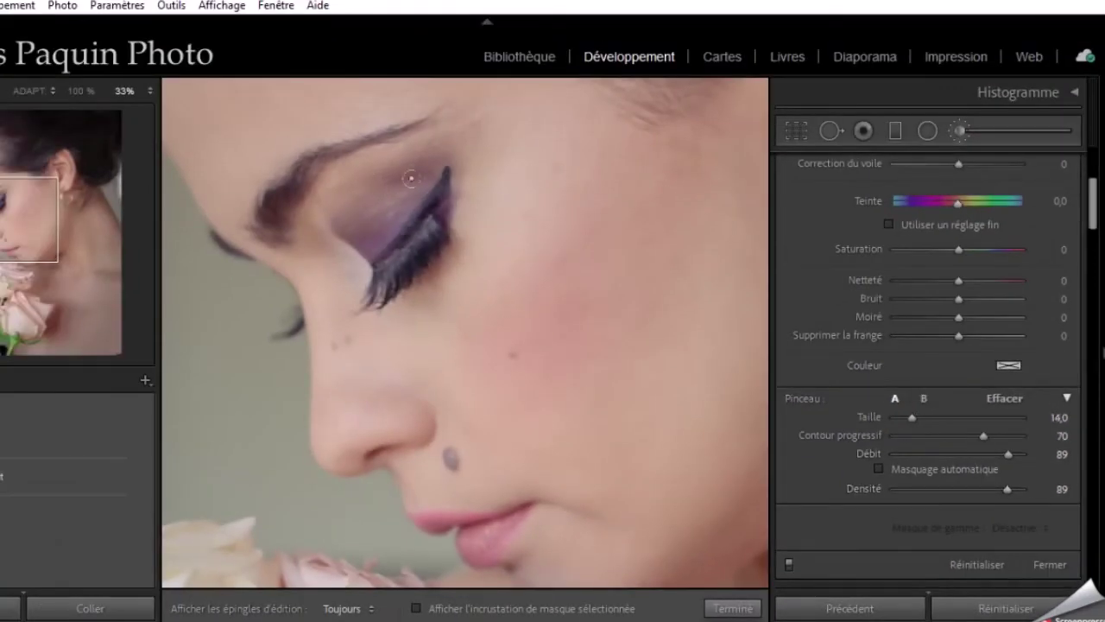
- Paint the eyelashes with a size-10 brush and set clarity 27 and dehaze 9
key("h")
key("h")
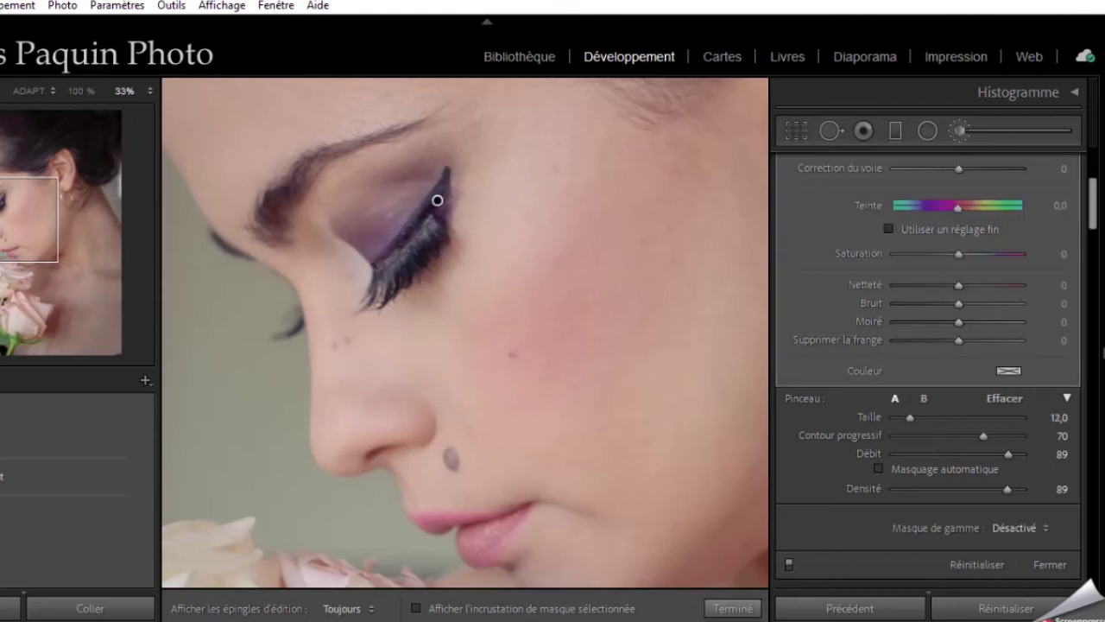
key("h")
key("h")
key("bracketleft")
key("h")
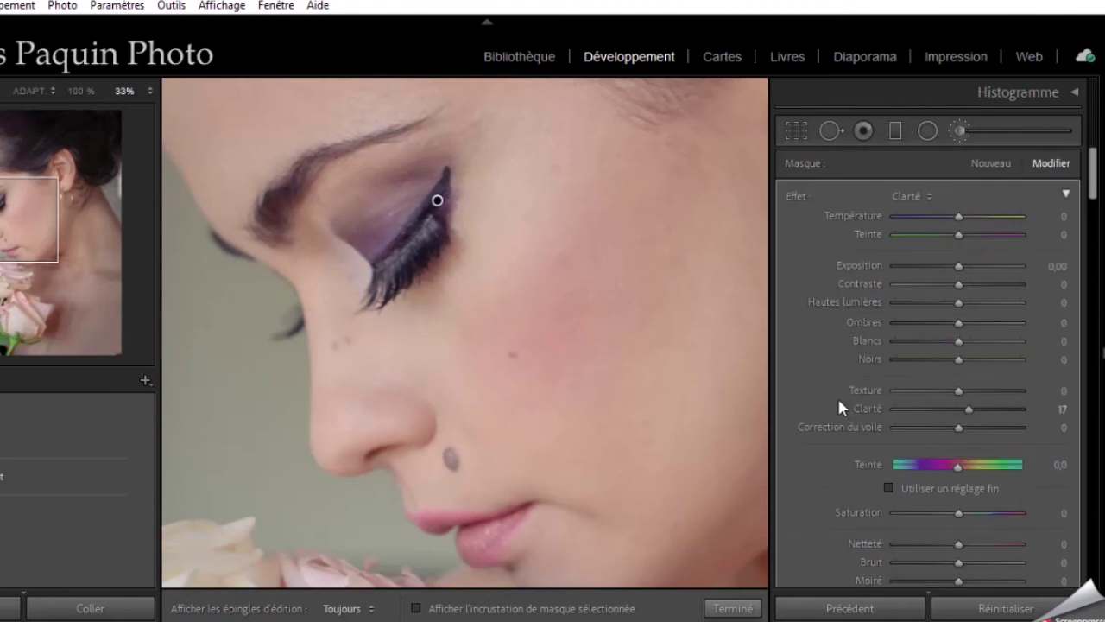
left_click(969, 411)
left_click_drag(969, 411, 967, 396)
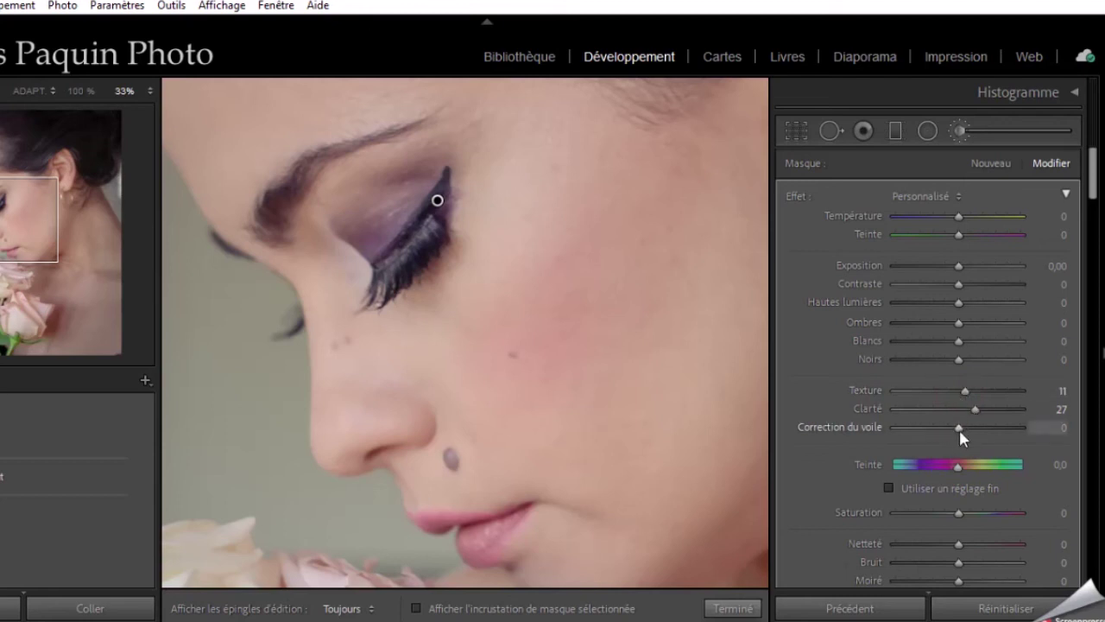
left_click_drag(959, 429, 964, 429)
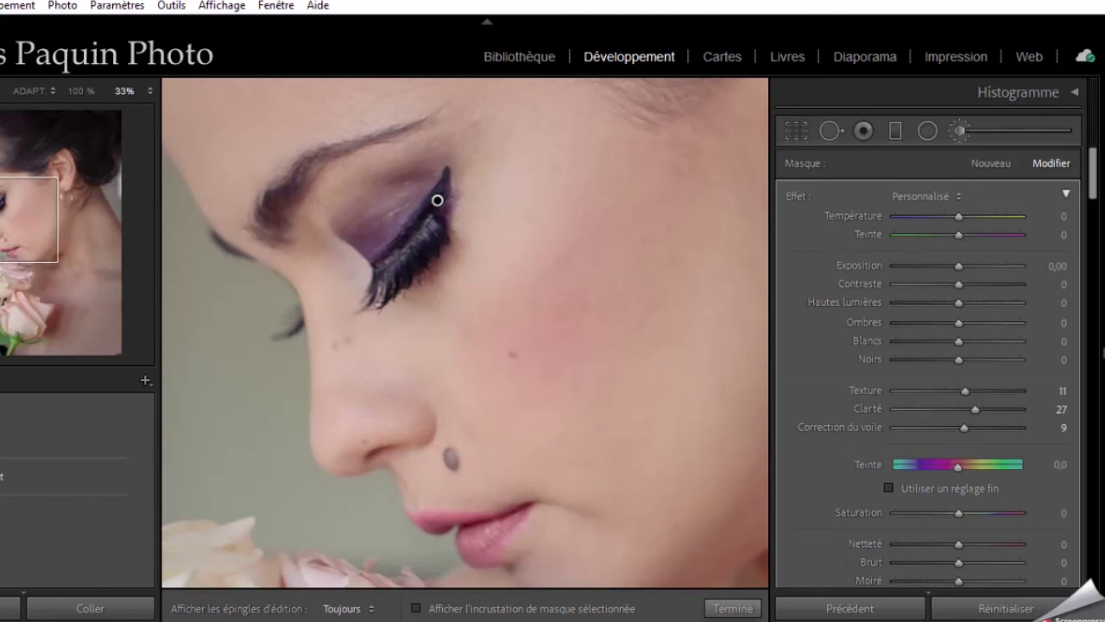
key("h")
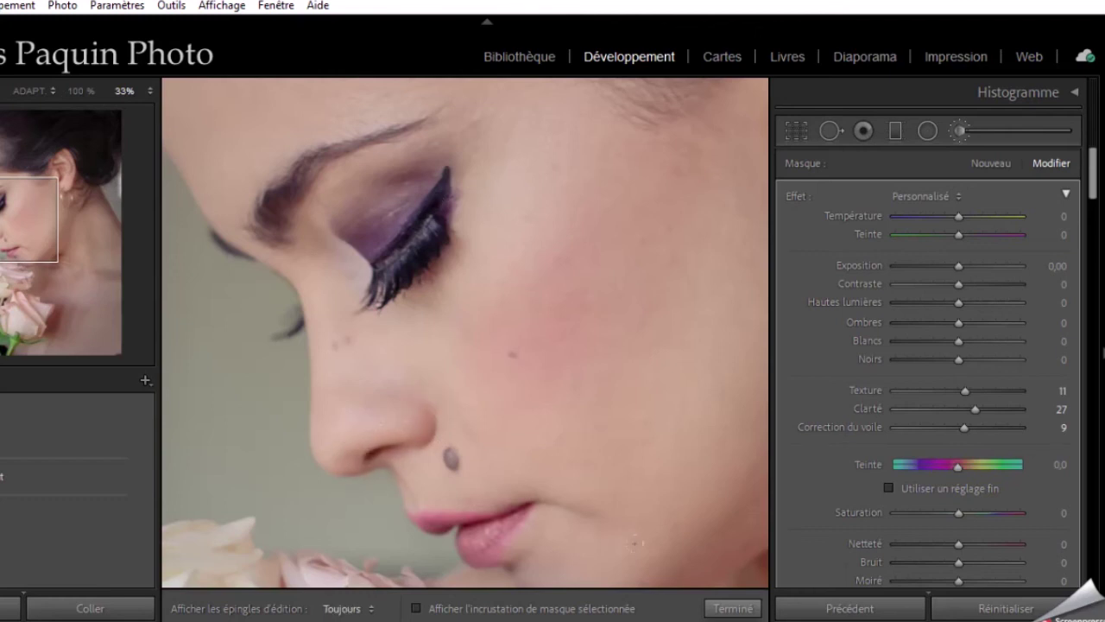
- Close the brush edit, fit the whole portrait, and scroll down to the Effects panel
left_click(717, 609)
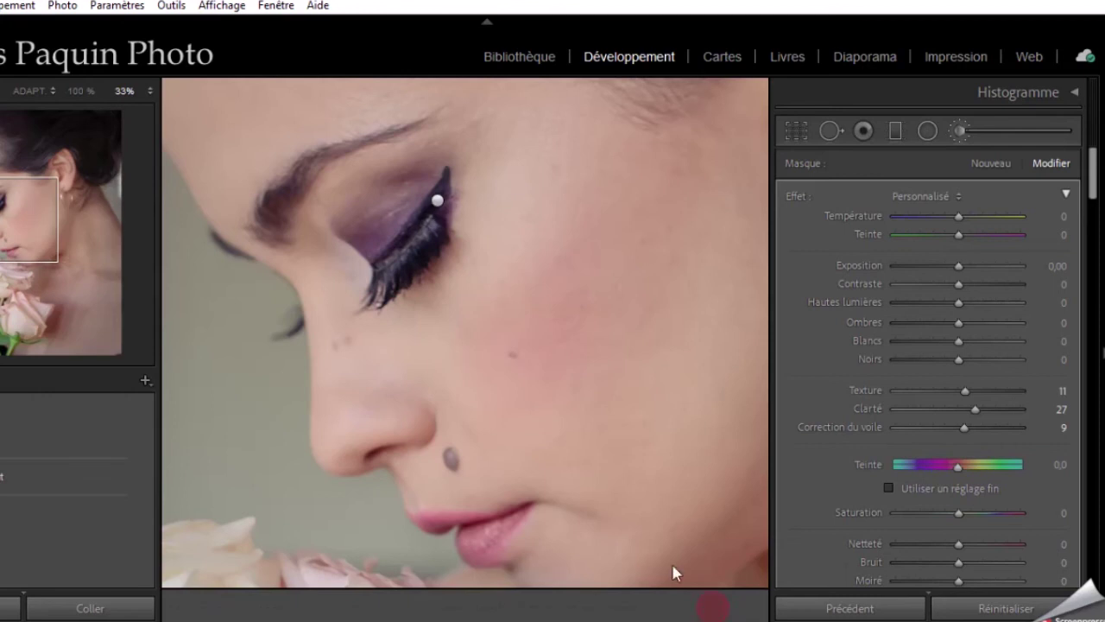
left_click(482, 410)
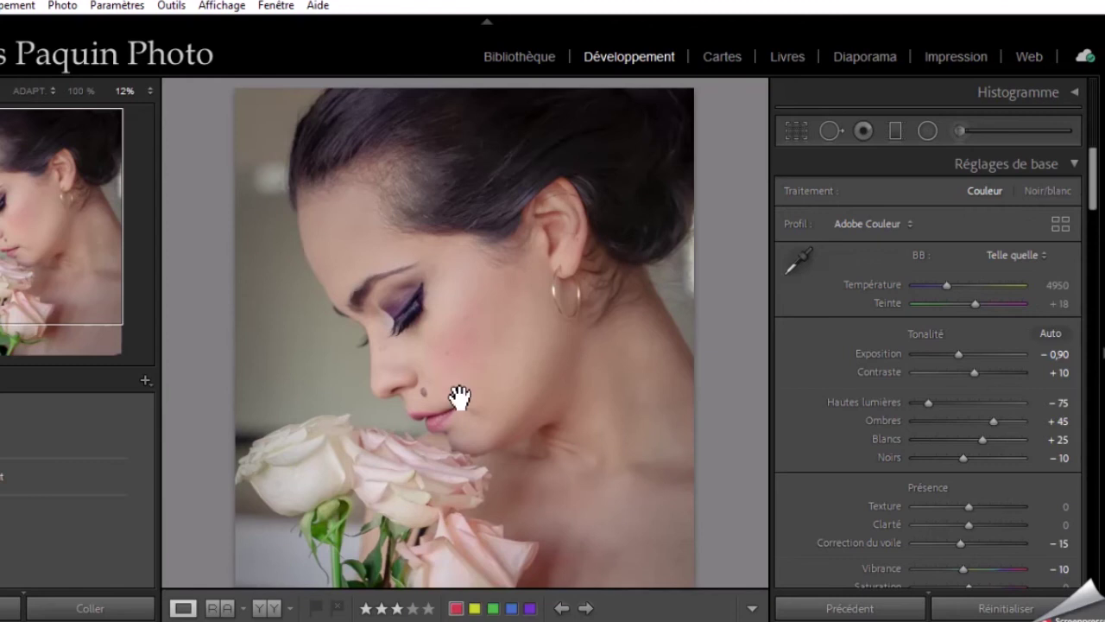
left_click_drag(449, 405, 458, 320)
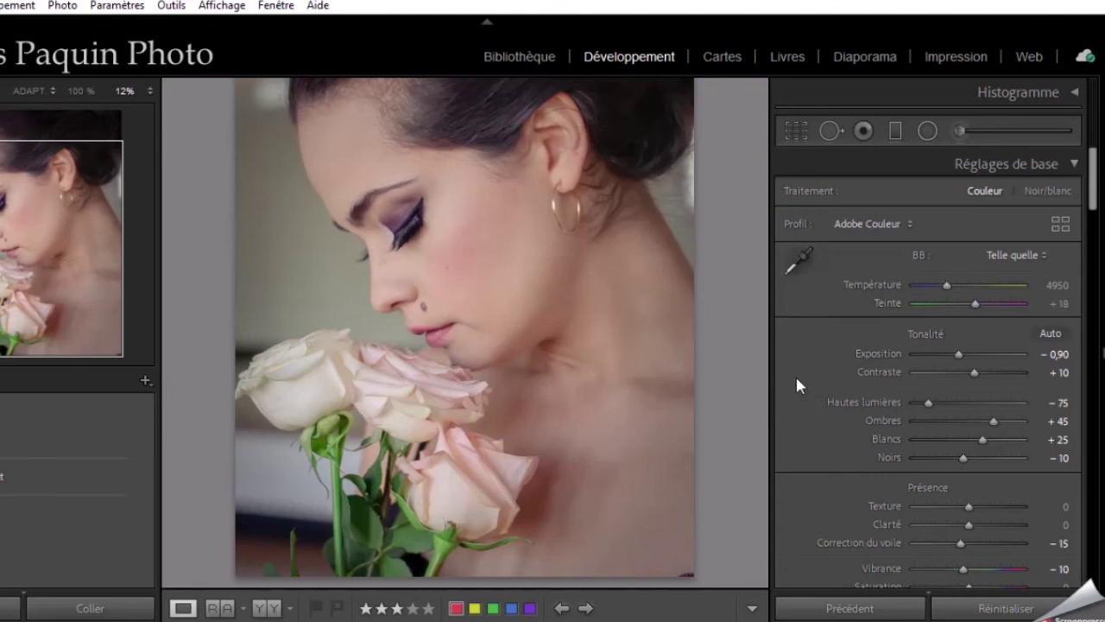
scroll(840, 371, "down", 5)
scroll(842, 371, "down", 5)
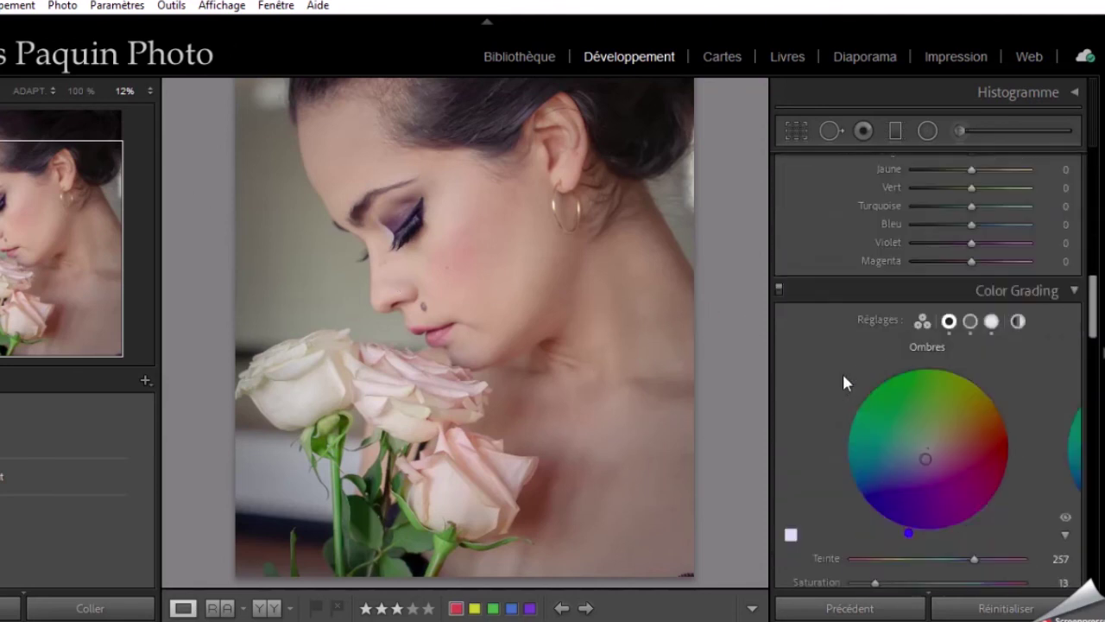
scroll(841, 371, "down", 3)
scroll(842, 372, "down", 3)
scroll(841, 371, "down", 3)
scroll(842, 372, "down", 3)
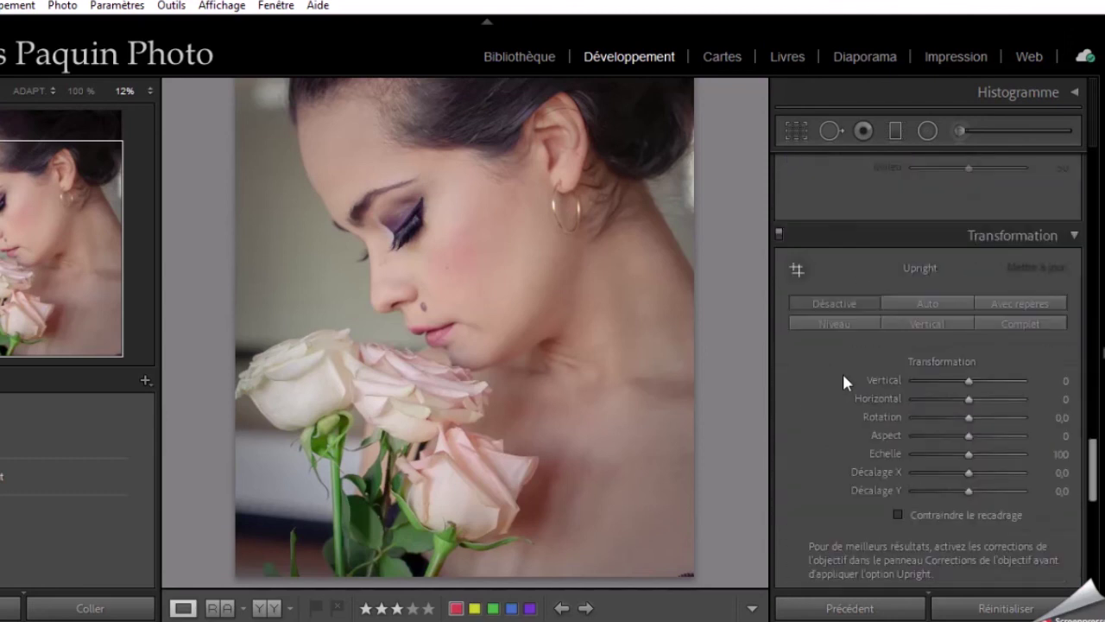
scroll(843, 381, "down", 5)
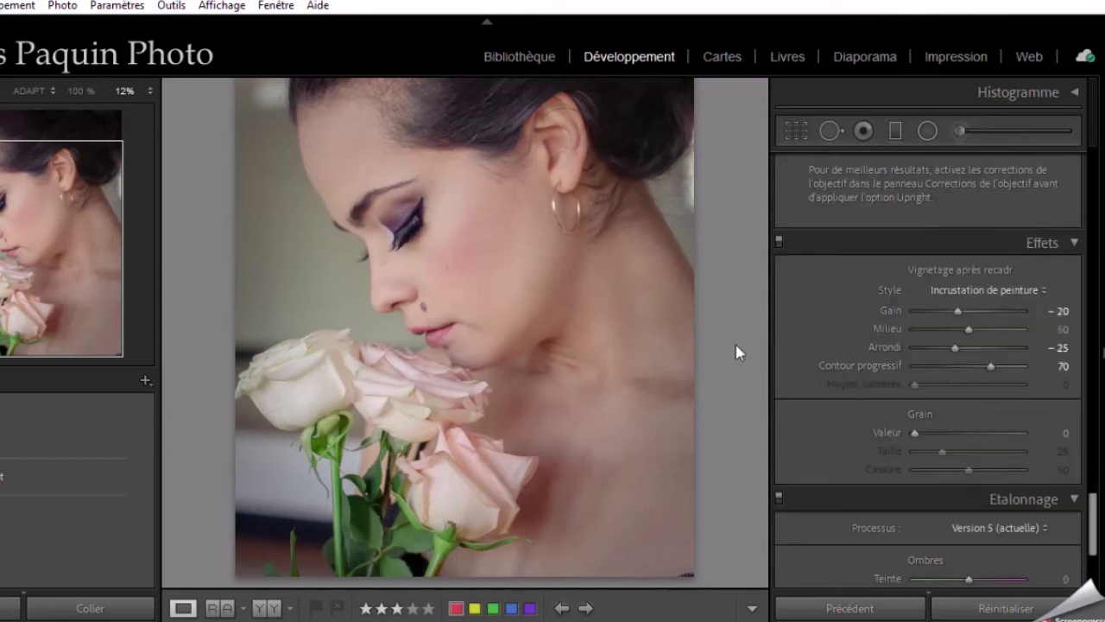
- Add film grain of amount 57, size 38 and roughness 68, checking it at 50% zoom
left_click(469, 314)
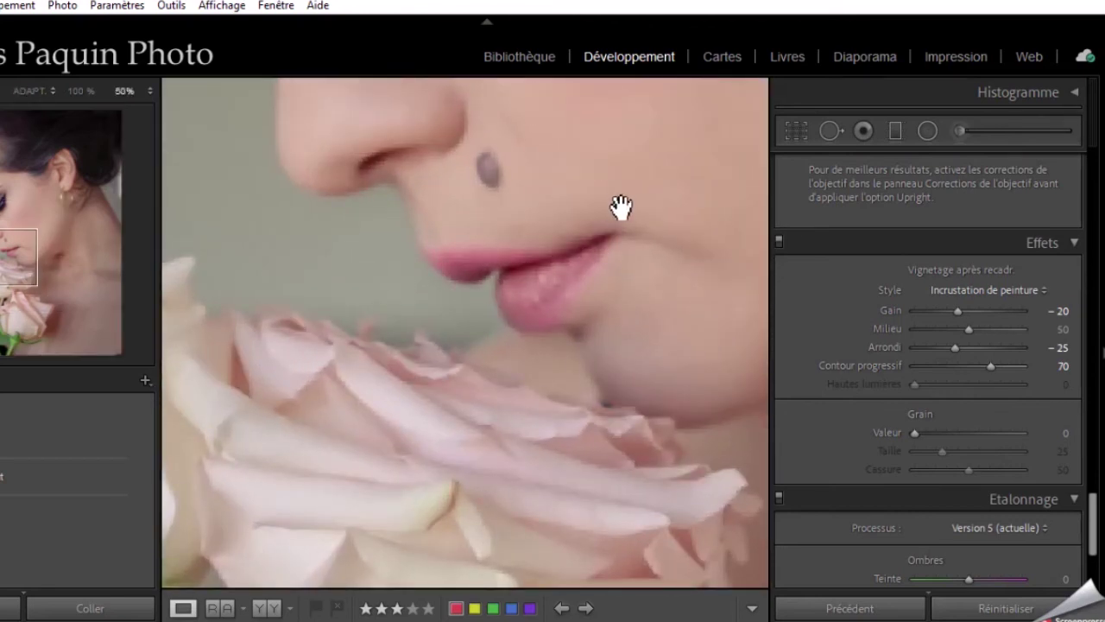
left_click_drag(652, 193, 520, 412)
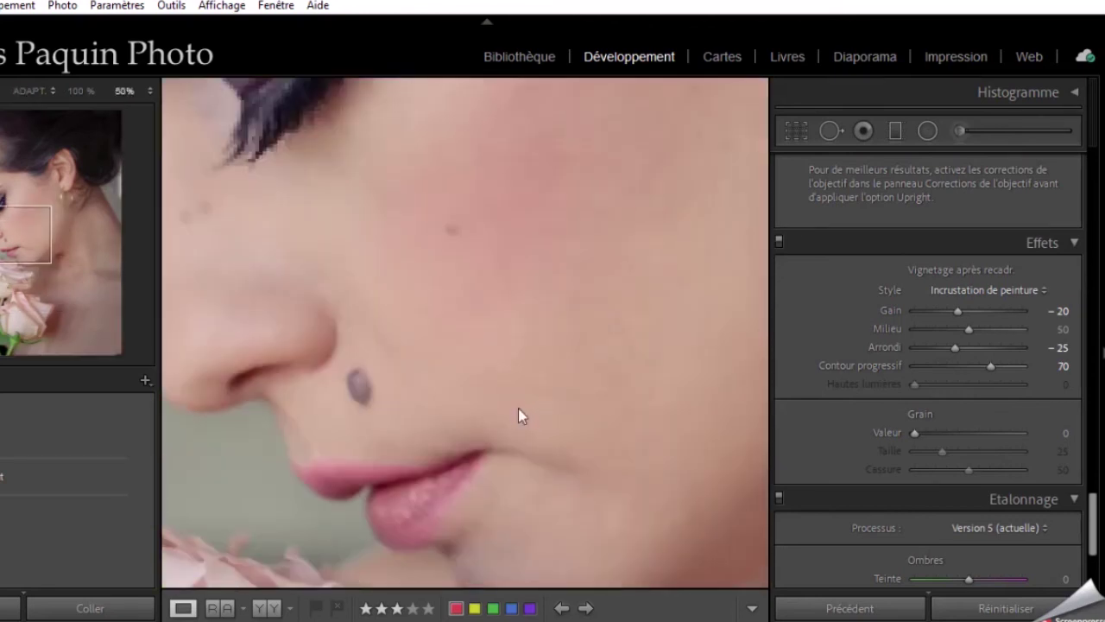
left_click_drag(351, 164, 402, 268)
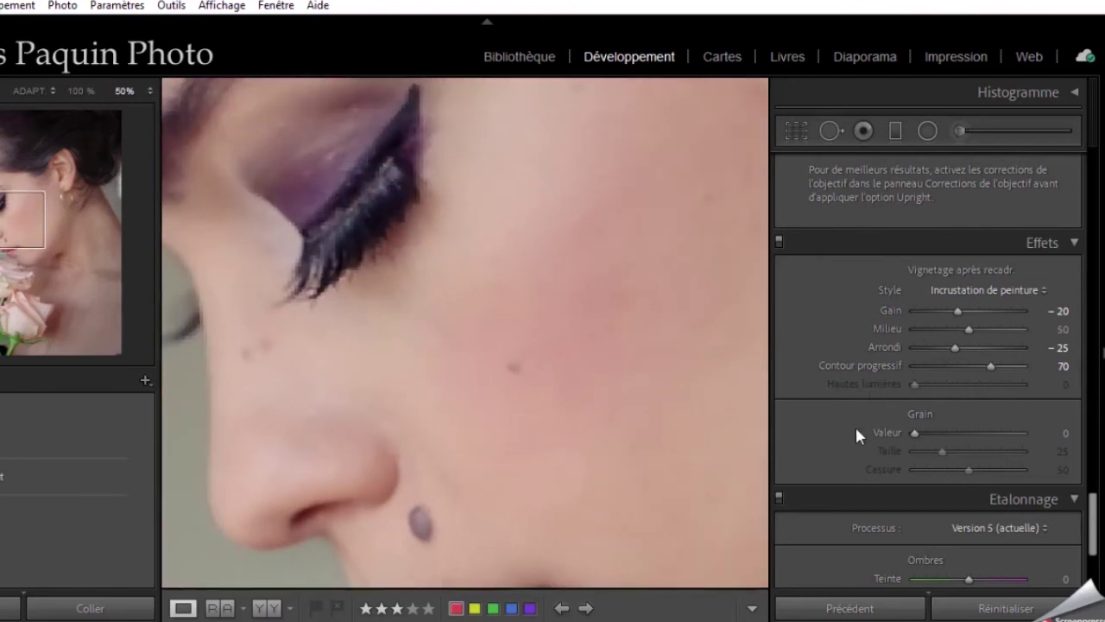
left_click_drag(915, 433, 975, 435)
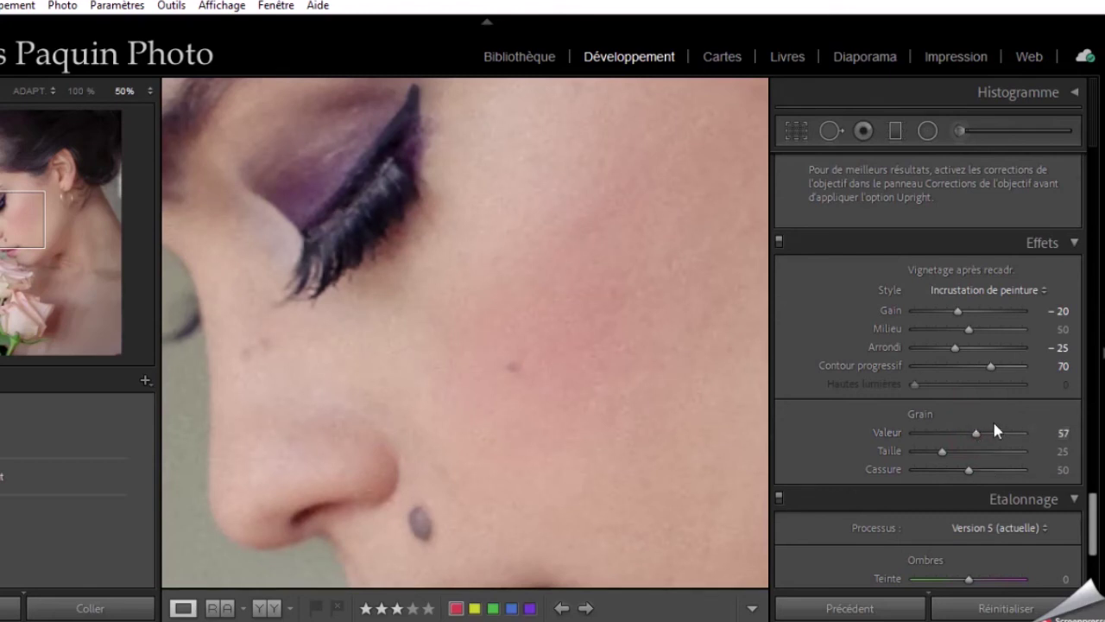
left_click_drag(943, 451, 989, 470)
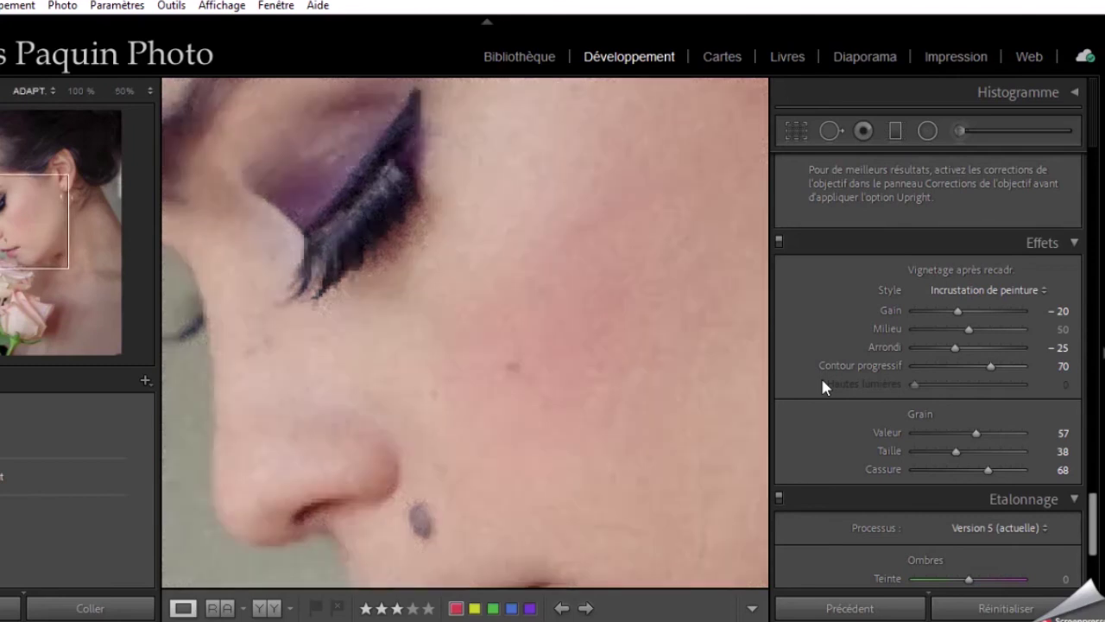
key("z")
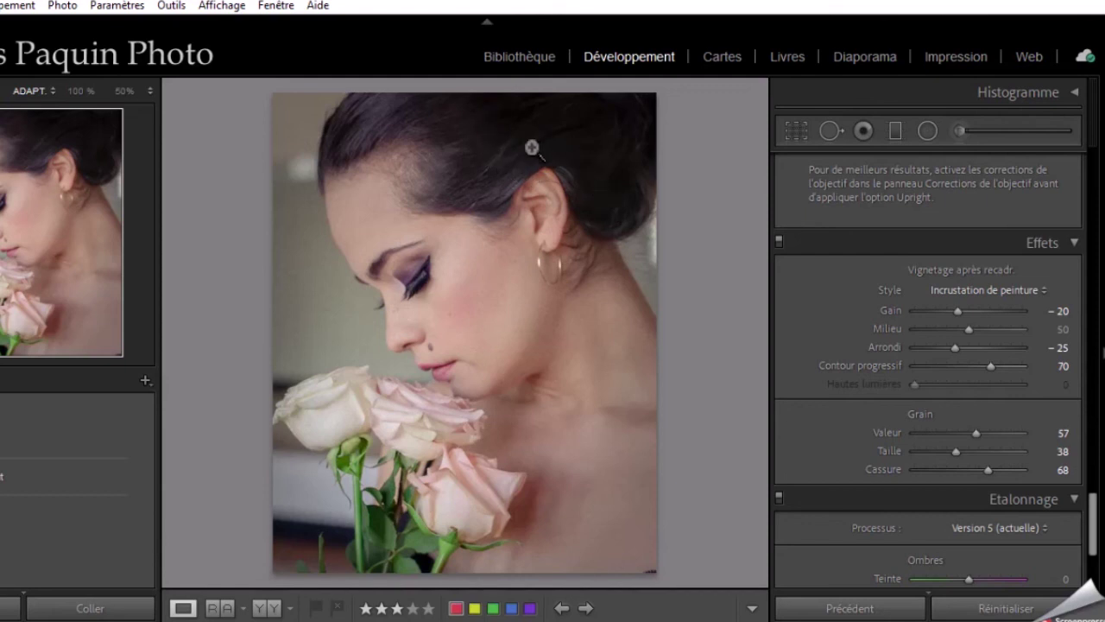
- Zoom in on the hair and ear, and set up an Adjustment Brush with the Ombres effect
left_click(524, 143)
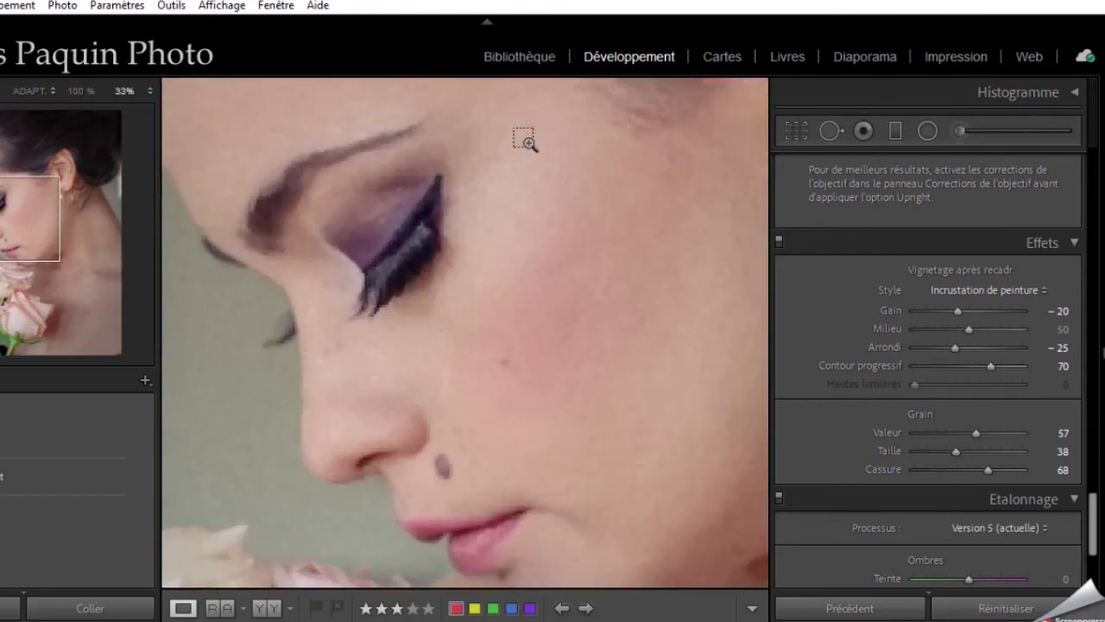
left_click_drag(31, 218, 45, 156)
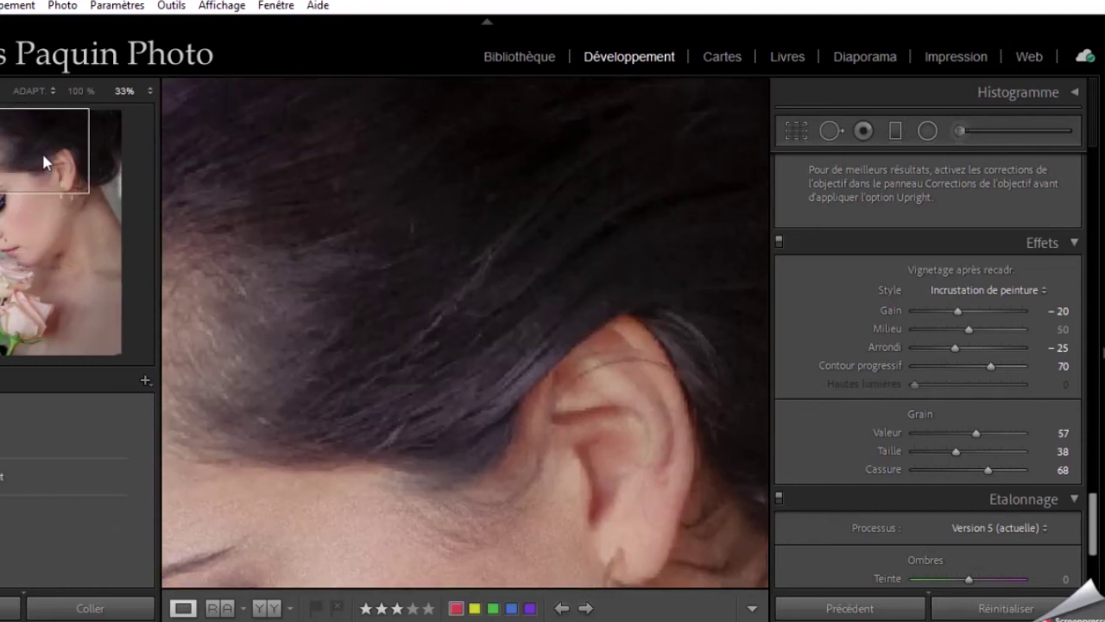
left_click(960, 131)
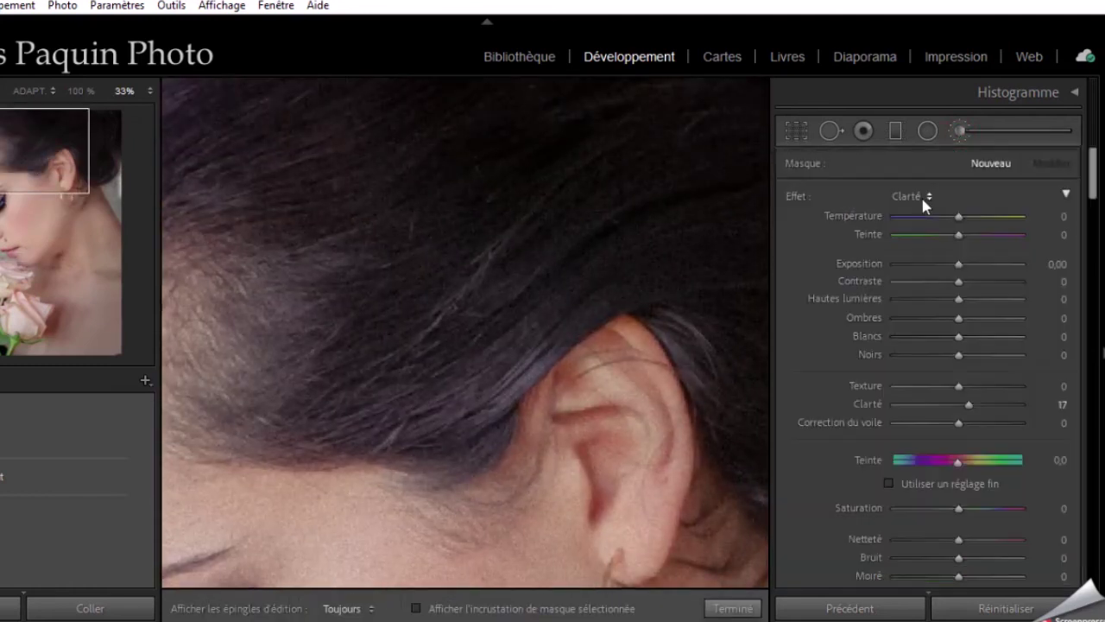
left_click(920, 194)
left_click(562, 91)
- Paint the Ombres brush over the hair above the ear
key("h")
left_click_drag(582, 138, 418, 101)
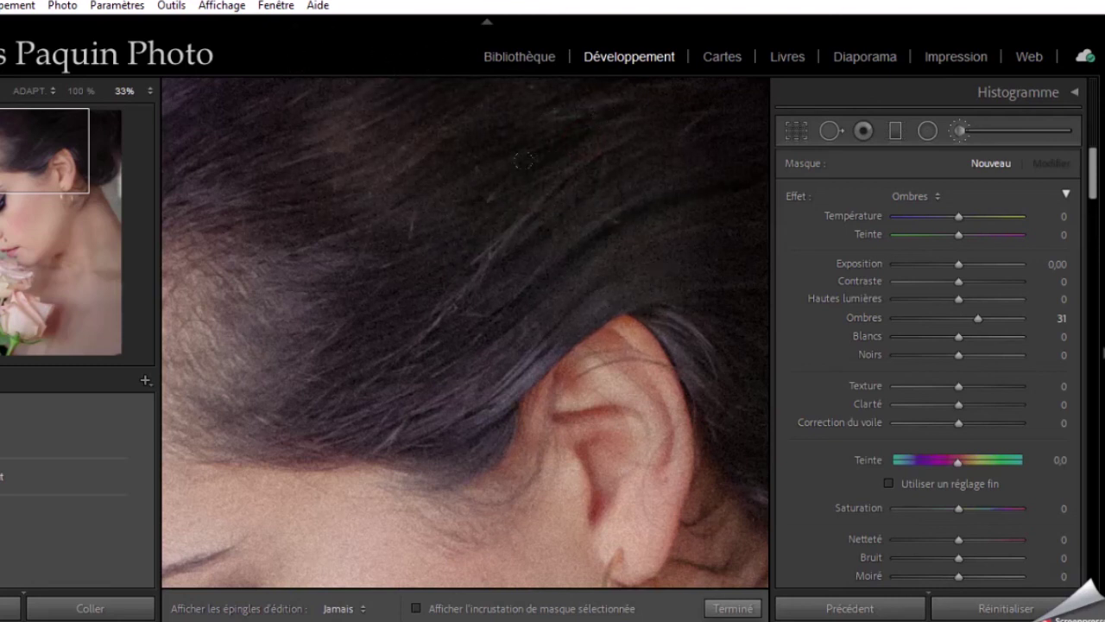
key("h")
left_click(28, 91)
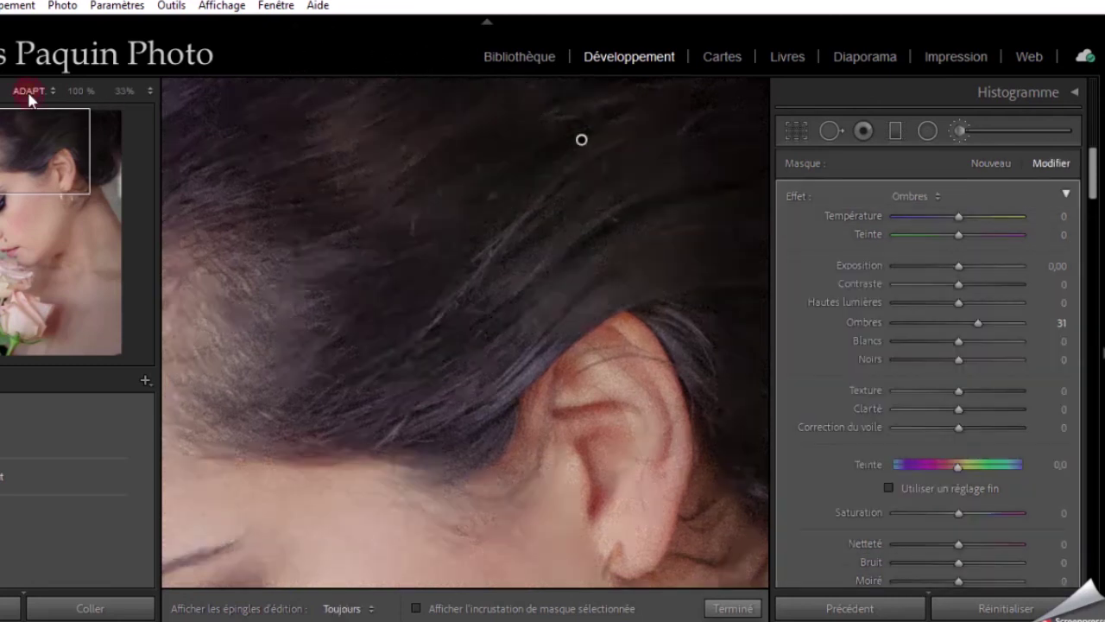
- Set the hair brush's Ombres to 23 and finish the adjustment
key("h")
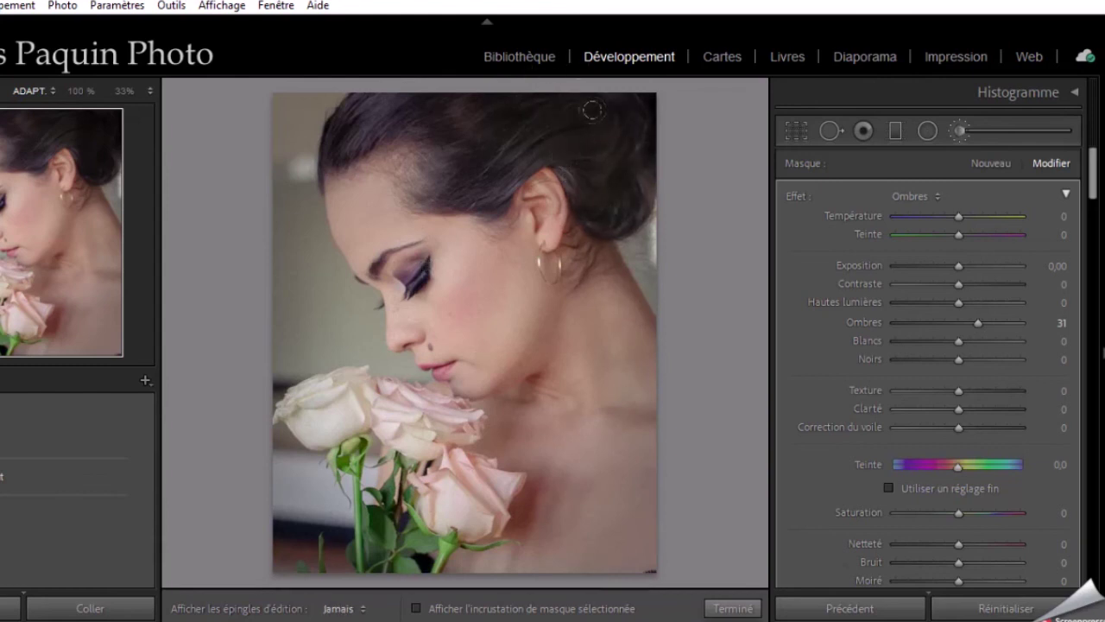
key("h")
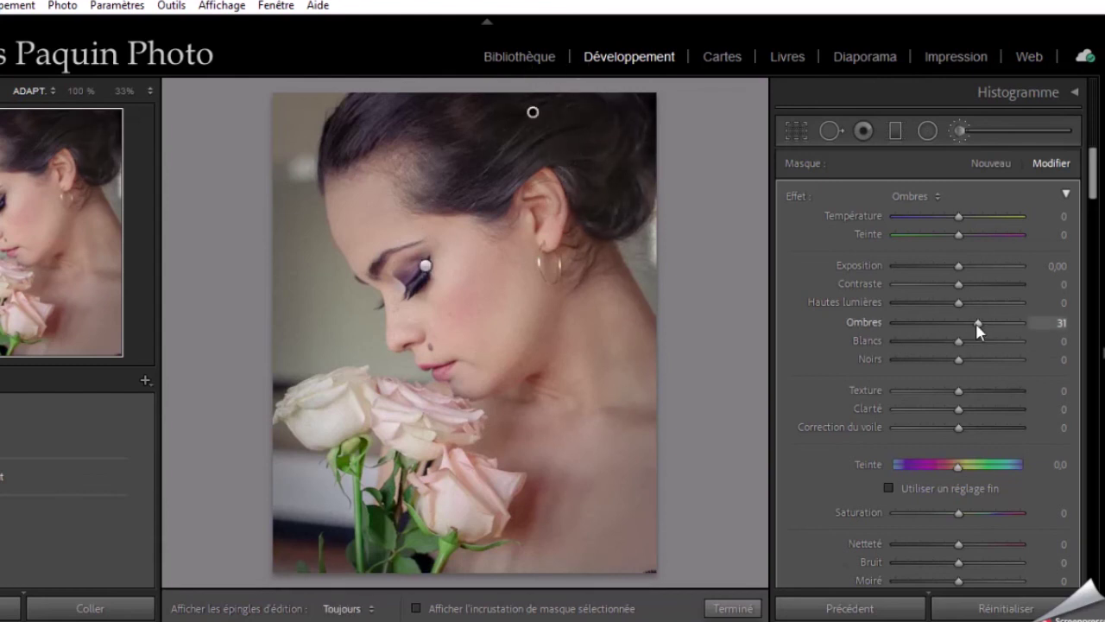
left_click_drag(976, 323, 966, 323)
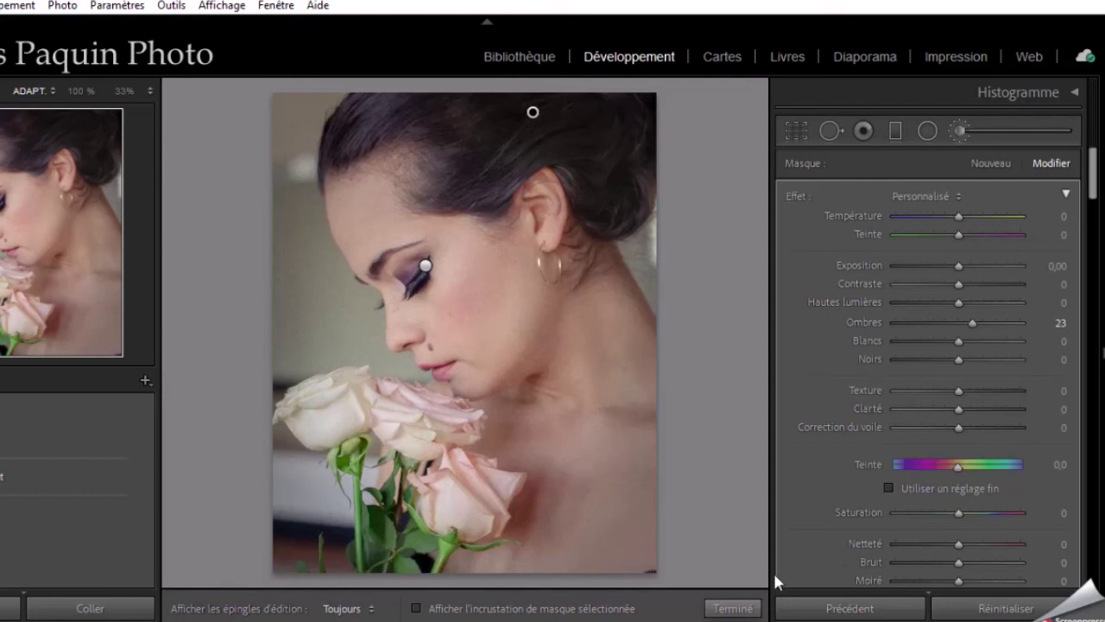
left_click(735, 609)
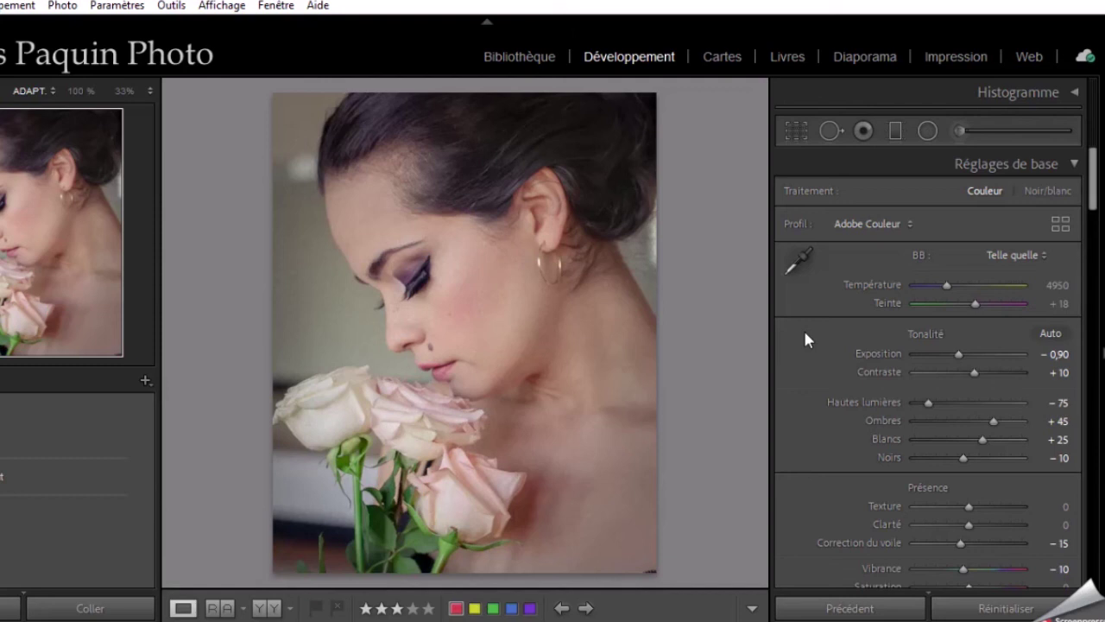
scroll(802, 333, "down", 5)
scroll(802, 333, "down", 5)
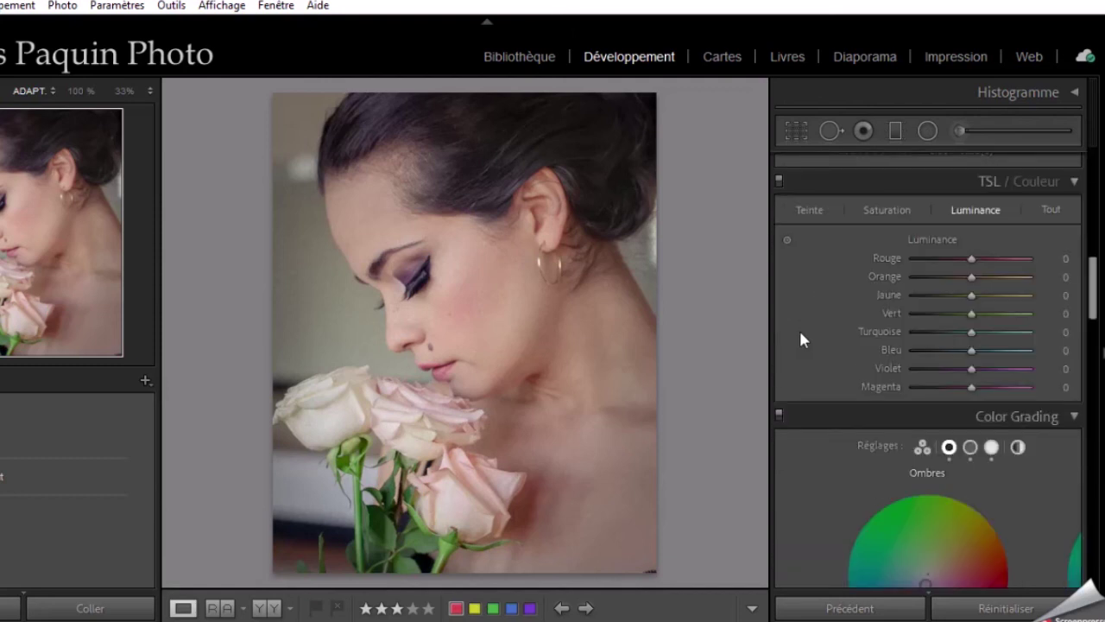
scroll(802, 333, "up", 3)
scroll(802, 339, "up", 3)
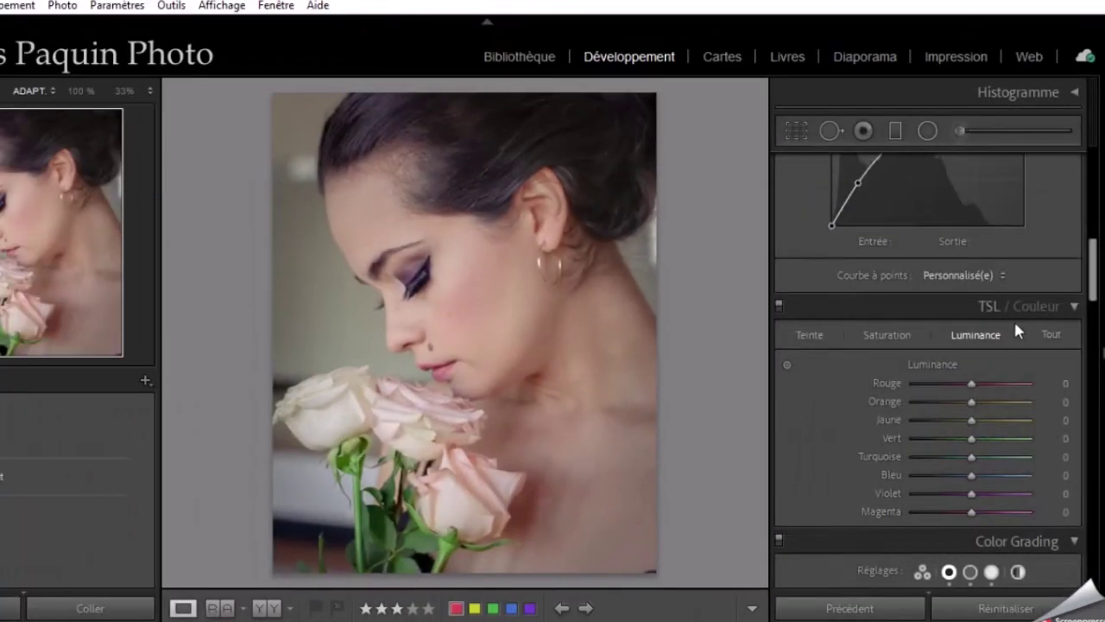
scroll(1015, 328, "down", 5)
scroll(1015, 329, "down", 2)
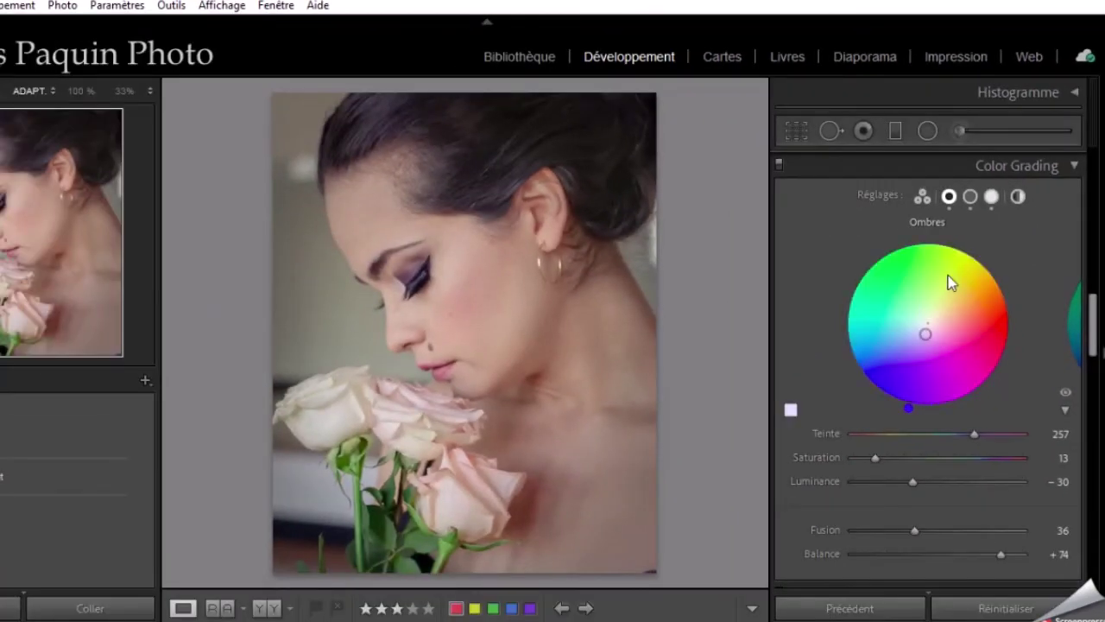
scroll(950, 279, "up", 5)
scroll(858, 334, "up", 4)
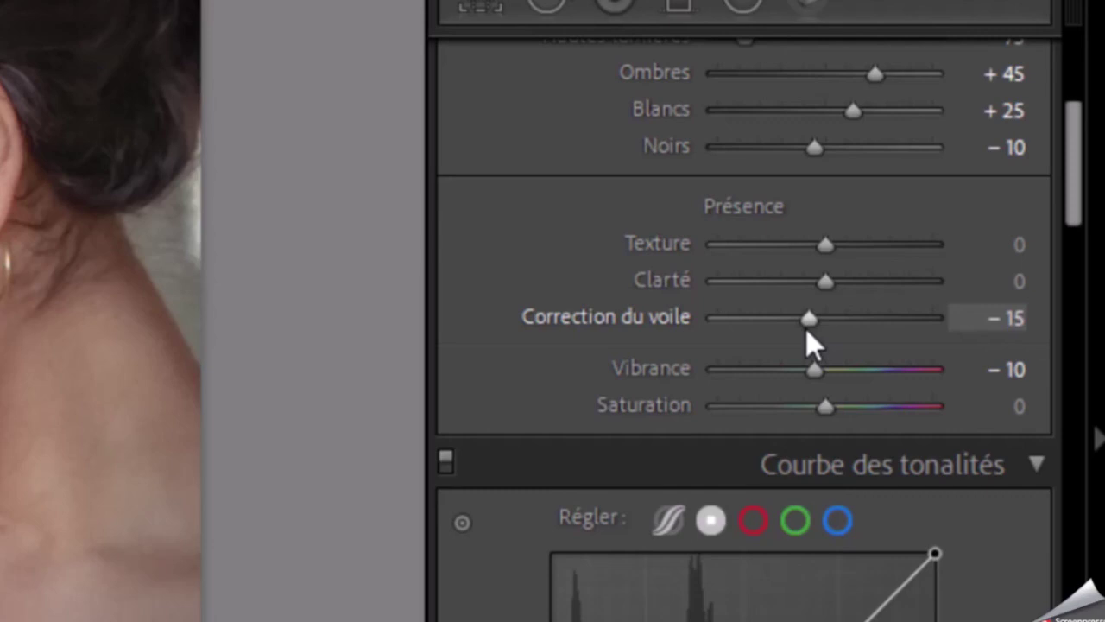
scroll(806, 328, "up", 5)
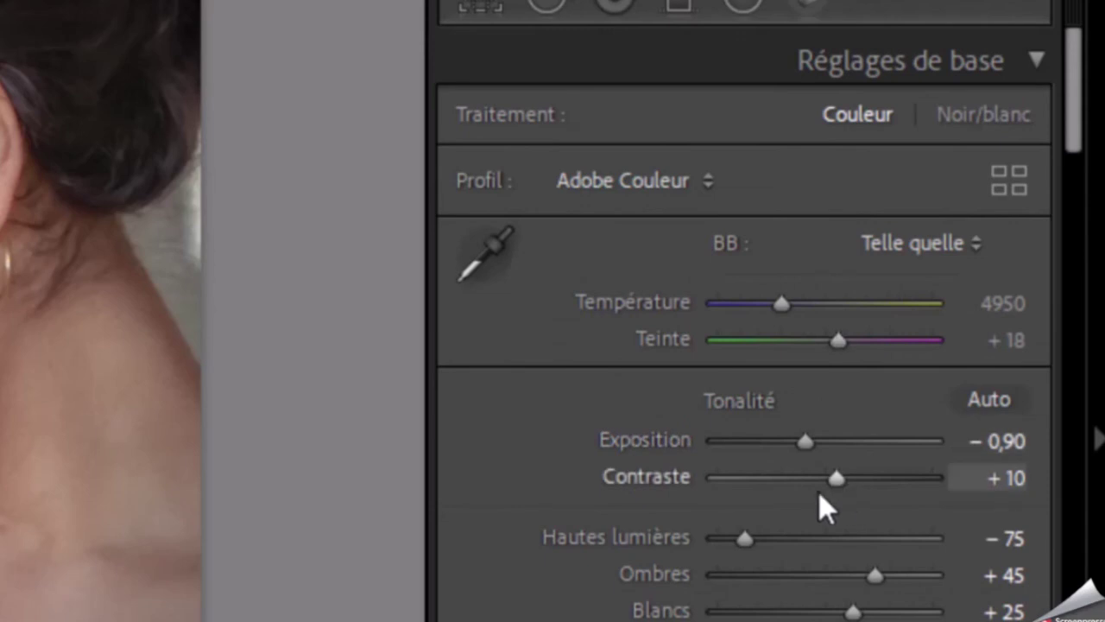